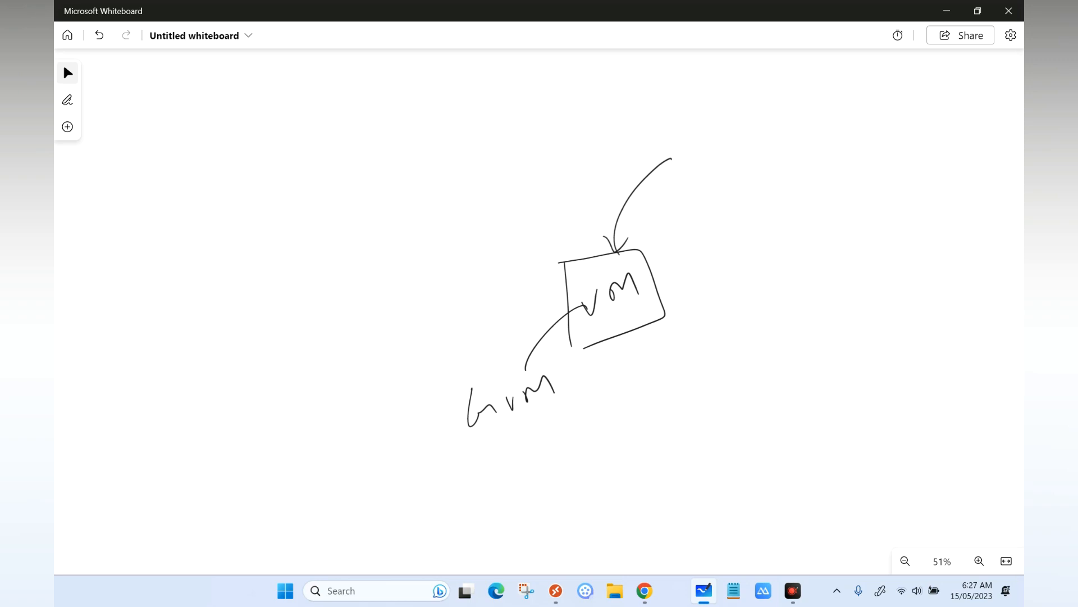
# Step: Draw two more arrows pointing into the VM box and an arrow leading to a handwritten "Sysprep" label
pyautogui.moveTo(654, 267)
pyautogui.mouseDown()
pyautogui.moveTo(714, 221)
pyautogui.moveTo(670, 263)
pyautogui.mouseUp()
pyautogui.moveTo(666, 296)
pyautogui.mouseDown()
pyautogui.moveTo(732, 293)
pyautogui.moveTo(686, 305)
pyautogui.mouseUp()
pyautogui.moveTo(738, 232); pyautogui.dragTo(800, 216)
pyautogui.moveTo(775, 214); pyautogui.dragTo(790, 234)
pyautogui.moveTo(838, 200)
pyautogui.mouseDown()
pyautogui.moveTo(819, 224)
pyautogui.moveTo(924, 191)
pyautogui.mouseUp()
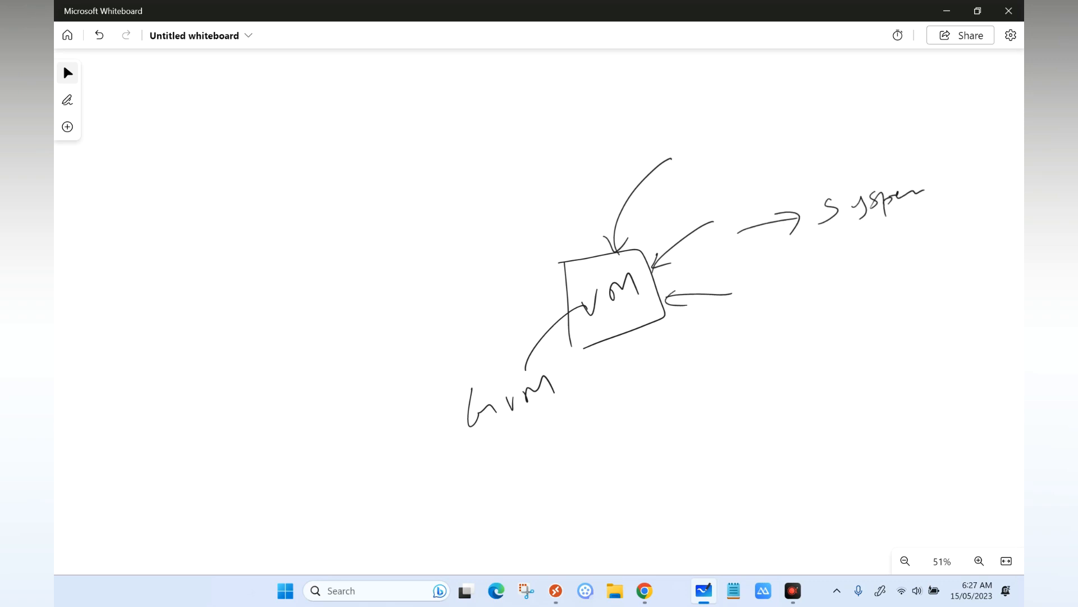
# Step: Extend the flow below "Sysprep" with an arrow to a boxed "Image" label and another arrow to an empty box
pyautogui.moveTo(847, 234); pyautogui.dragTo(839, 302)
pyautogui.moveTo(827, 288)
pyautogui.mouseDown()
pyautogui.moveTo(838, 302)
pyautogui.moveTo(847, 290)
pyautogui.mouseUp()
pyautogui.moveTo(790, 317); pyautogui.dragTo(832, 315)
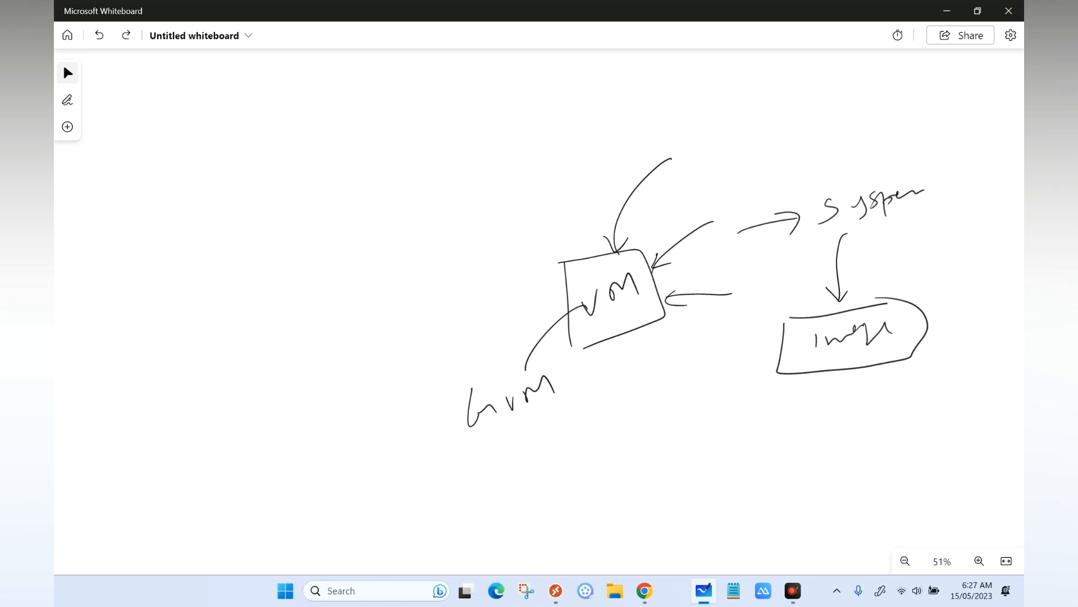
pyautogui.moveTo(826, 372)
pyautogui.mouseDown()
pyautogui.moveTo(815, 436)
pyautogui.moveTo(822, 425)
pyautogui.mouseUp()
pyautogui.moveTo(776, 440); pyautogui.dragTo(896, 427)
pyautogui.moveTo(775, 441); pyautogui.dragTo(899, 465)
pyautogui.moveTo(905, 428); pyautogui.dragTo(899, 466)
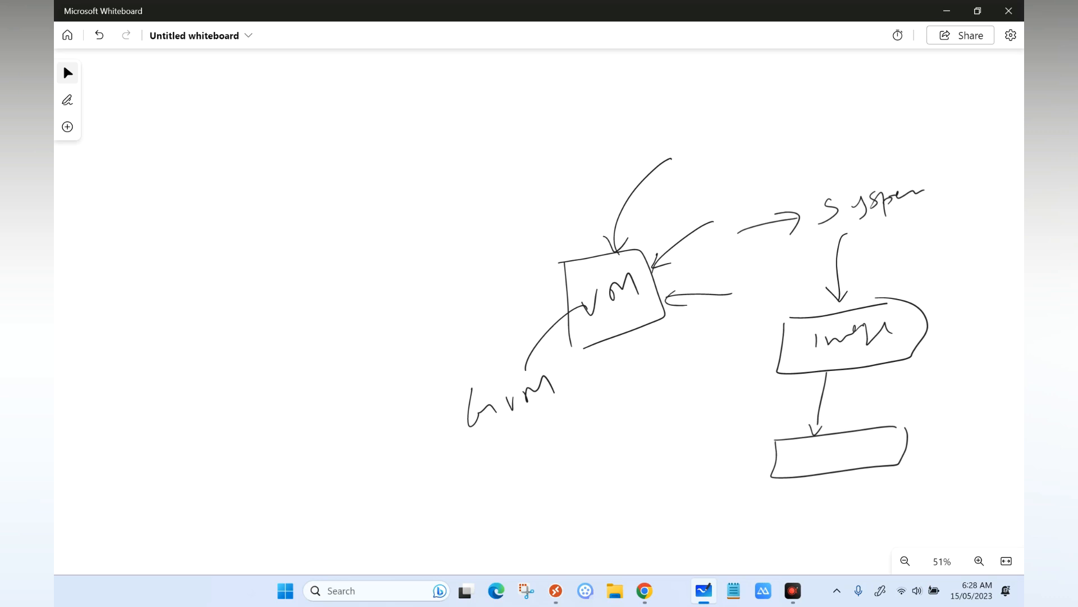
# Step: Tick the Teams optimizations, session timeouts and Windows updates items in the installation list, and circle the whole list
pyautogui.moveTo(345, 447); pyautogui.dragTo(198, 432)
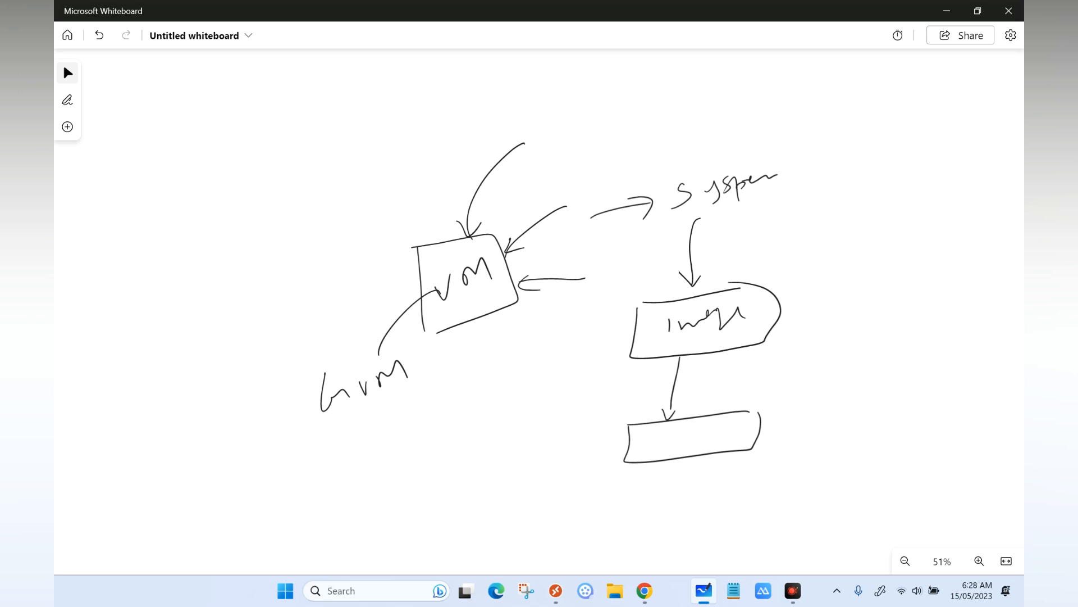
pyautogui.moveTo(684, 381); pyautogui.dragTo(323, 407)
pyautogui.scroll(-5, 322, 407)
pyautogui.moveTo(490, 364); pyautogui.dragTo(162, 306)
pyautogui.moveTo(352, 344); pyautogui.dragTo(218, 391)
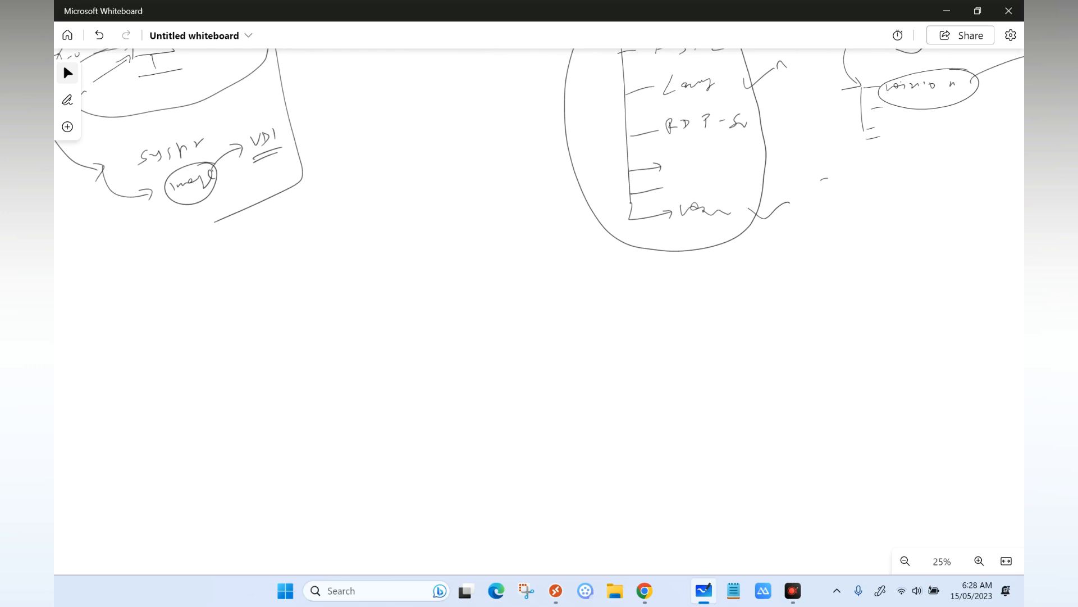
pyautogui.moveTo(422, 451); pyautogui.dragTo(402, 440)
pyautogui.moveTo(910, 223); pyautogui.dragTo(183, 380)
pyautogui.scroll(1, 488, 264)
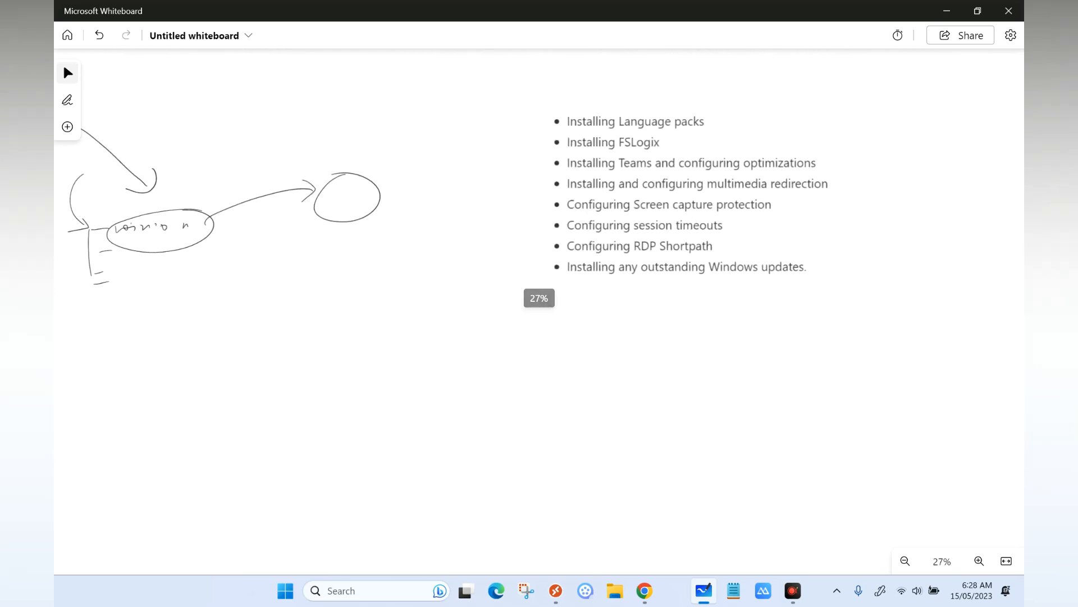
pyautogui.scroll(3, 501, 244)
pyautogui.moveTo(536, 347); pyautogui.dragTo(348, 431)
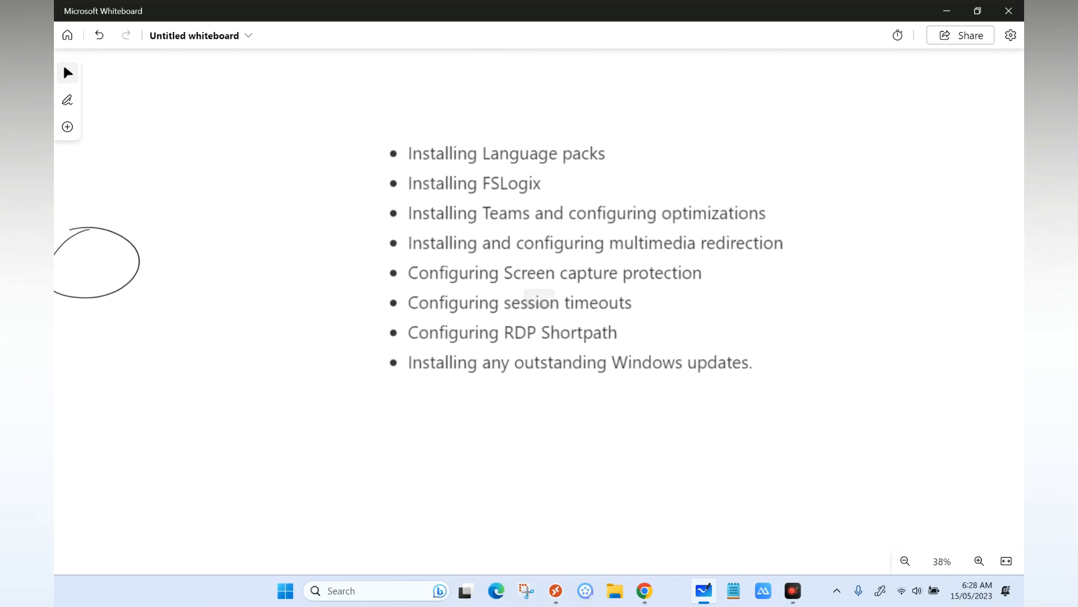
pyautogui.moveTo(797, 201)
pyautogui.mouseDown()
pyautogui.moveTo(800, 217)
pyautogui.moveTo(839, 198)
pyautogui.mouseUp()
pyautogui.moveTo(661, 297); pyautogui.dragTo(723, 277)
pyautogui.moveTo(783, 350); pyautogui.dragTo(826, 339)
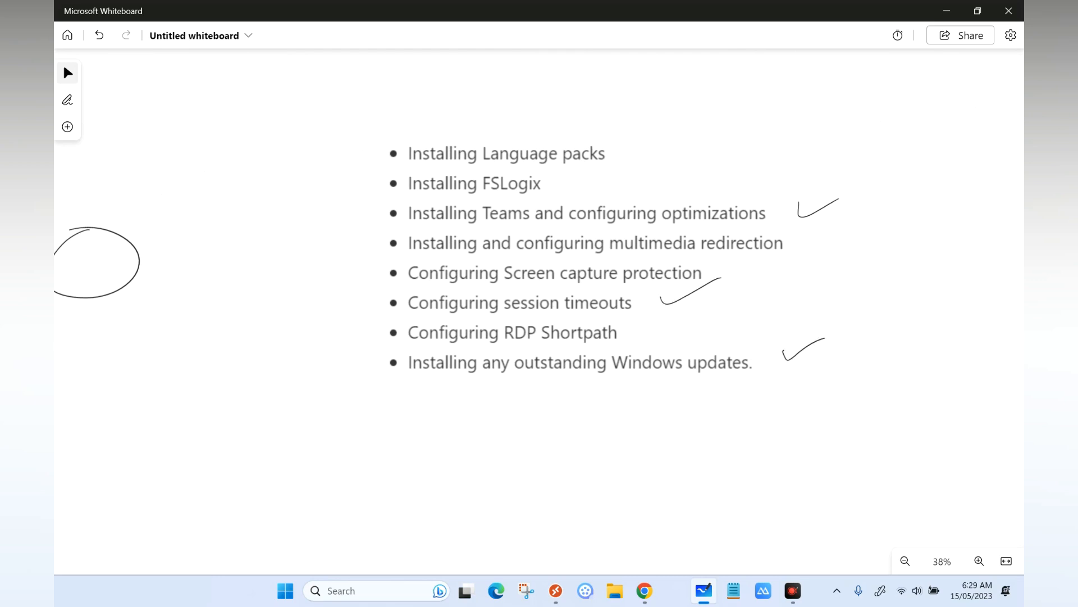
pyautogui.moveTo(749, 113)
pyautogui.mouseDown()
pyautogui.moveTo(493, 99)
pyautogui.moveTo(495, 417)
pyautogui.moveTo(896, 177)
pyautogui.moveTo(664, 93)
pyautogui.mouseUp()
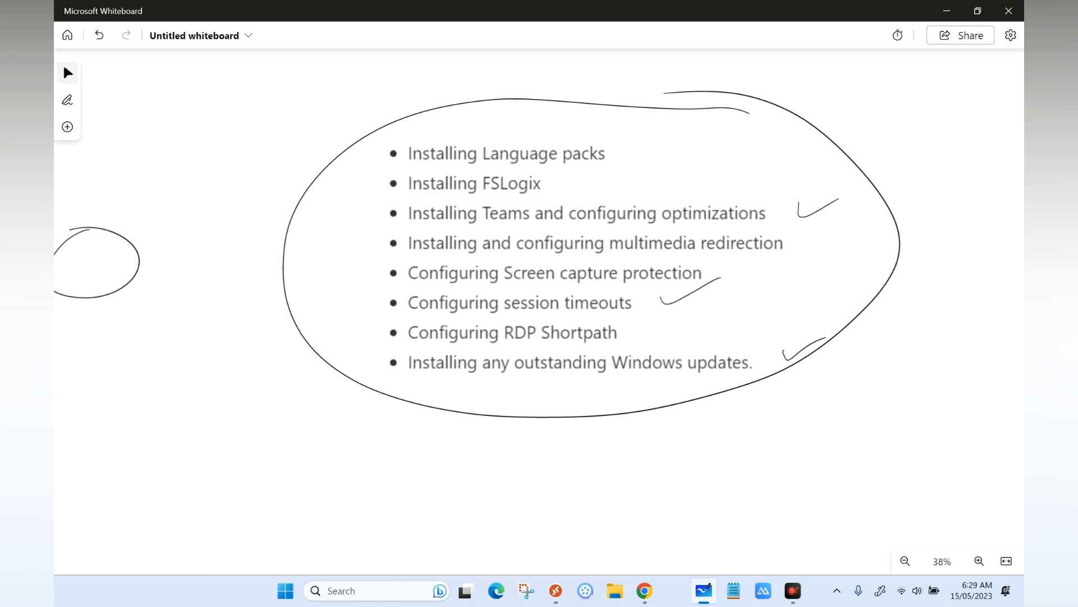
# Step: Sketch a computer monitor with a stand in the empty area beside the circled list
pyautogui.moveTo(787, 314); pyautogui.dragTo(338, 271)
pyautogui.moveTo(652, 292); pyautogui.dragTo(424, 329)
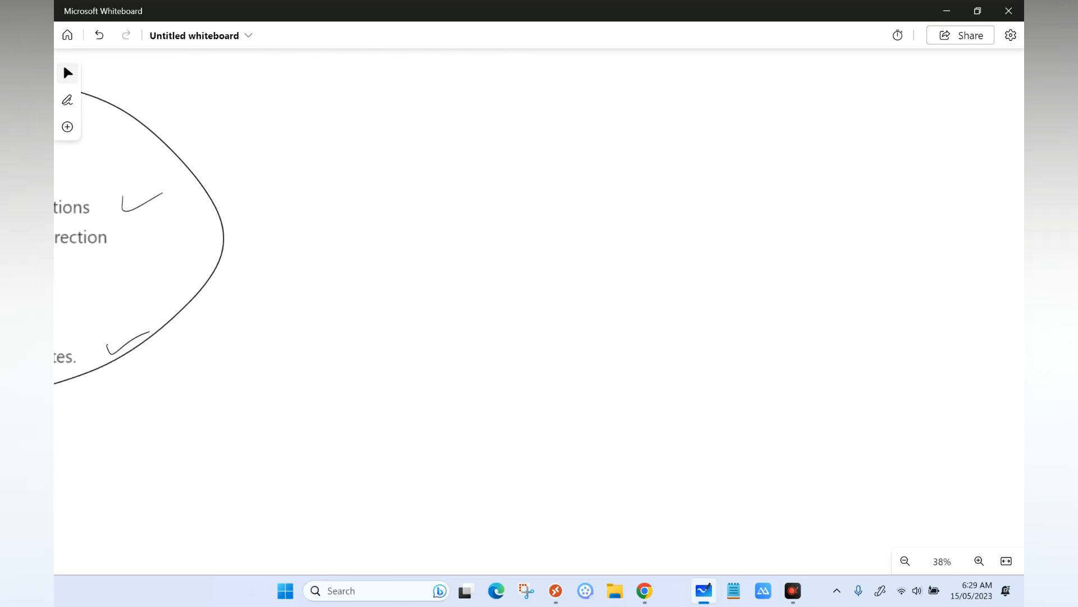
pyautogui.moveTo(664, 176)
pyautogui.mouseDown()
pyautogui.moveTo(666, 216)
pyautogui.moveTo(725, 204)
pyautogui.moveTo(672, 217)
pyautogui.mouseUp()
pyautogui.moveTo(699, 216)
pyautogui.mouseDown()
pyautogui.moveTo(702, 243)
pyautogui.moveTo(734, 235)
pyautogui.mouseUp()
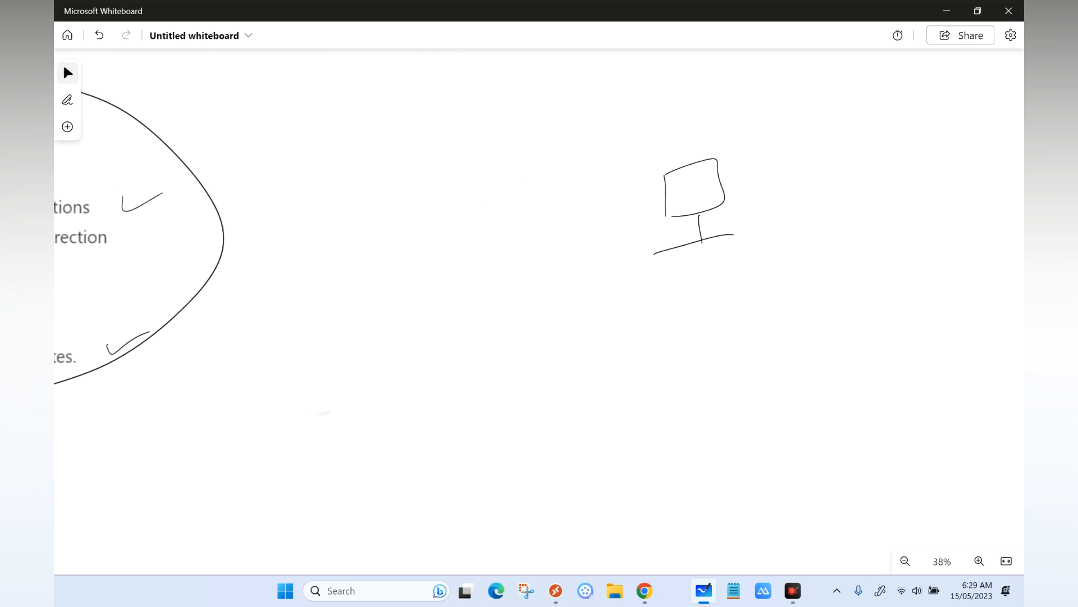
# Step: Draw one arrow pointing at the circled list and another pointing at the computer sketch
pyautogui.moveTo(416, 315); pyautogui.dragTo(665, 311)
pyautogui.moveTo(415, 315); pyautogui.dragTo(525, 306)
pyautogui.moveTo(558, 187)
pyautogui.mouseDown()
pyautogui.moveTo(560, 207)
pyautogui.moveTo(684, 173)
pyautogui.mouseUp()
pyautogui.moveTo(674, 315); pyautogui.dragTo(279, 349)
pyautogui.moveTo(712, 195); pyautogui.dragTo(846, 155)
pyautogui.moveTo(728, 177); pyautogui.dragTo(763, 203)
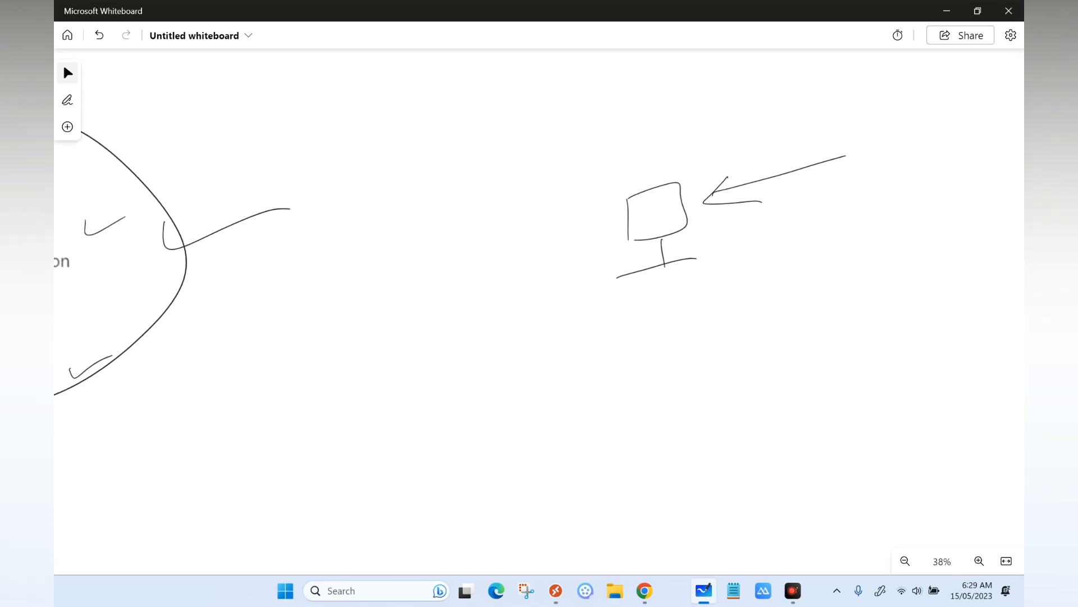
# Step: Draw a curved arrow from the computer to a circled "Image" label, add "Sysprep" above it, and branch arrows from the image to further labels
pyautogui.moveTo(658, 220)
pyautogui.mouseDown()
pyautogui.moveTo(620, 247)
pyautogui.moveTo(703, 370)
pyautogui.moveTo(701, 384)
pyautogui.mouseUp()
pyautogui.moveTo(734, 344)
pyautogui.mouseDown()
pyautogui.moveTo(770, 349)
pyautogui.moveTo(808, 332)
pyautogui.moveTo(812, 358)
pyautogui.moveTo(812, 309)
pyautogui.mouseUp()
pyautogui.moveTo(660, 323); pyautogui.dragTo(612, 353)
pyautogui.moveTo(709, 289)
pyautogui.mouseDown()
pyautogui.moveTo(702, 314)
pyautogui.moveTo(807, 256)
pyautogui.mouseUp()
pyautogui.moveTo(670, 185); pyautogui.dragTo(771, 101)
pyautogui.moveTo(685, 140); pyautogui.dragTo(734, 151)
pyautogui.moveTo(872, 230)
pyautogui.mouseDown()
pyautogui.moveTo(939, 200)
pyautogui.moveTo(910, 221)
pyautogui.mouseUp()
pyautogui.moveTo(833, 308)
pyautogui.mouseDown()
pyautogui.moveTo(715, 387)
pyautogui.moveTo(802, 329)
pyautogui.mouseUp()
pyautogui.moveTo(761, 406)
pyautogui.mouseDown()
pyautogui.moveTo(727, 482)
pyautogui.moveTo(703, 482)
pyautogui.moveTo(756, 496)
pyautogui.mouseUp()
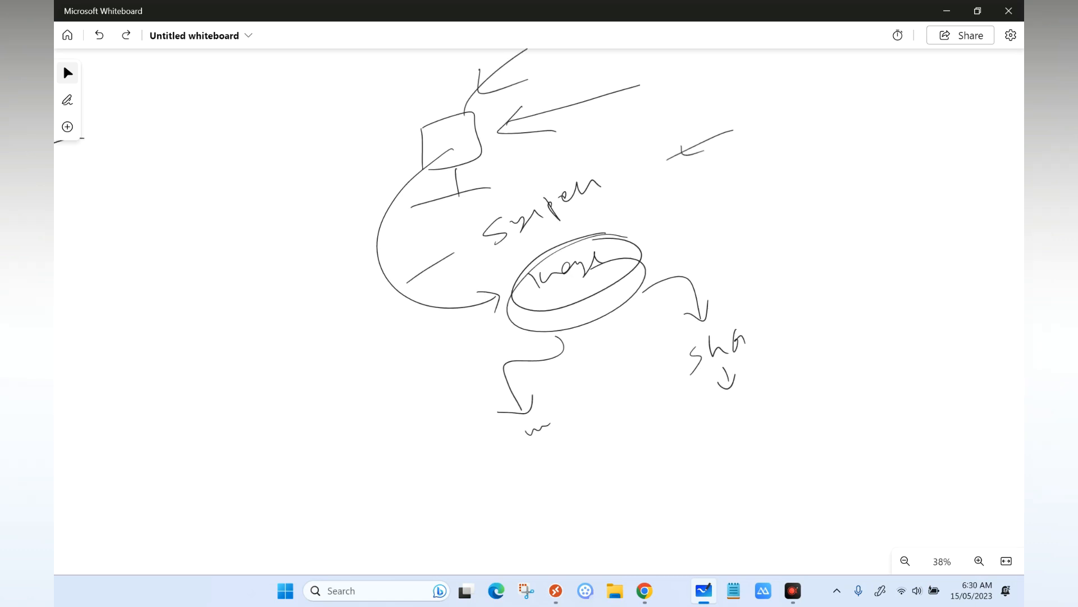
# Step: Handwrite a further note around the short arrow below the gallery label
pyautogui.moveTo(740, 415)
pyautogui.mouseDown()
pyautogui.moveTo(759, 405)
pyautogui.moveTo(751, 400)
pyautogui.mouseUp()
pyautogui.moveTo(781, 382); pyautogui.dragTo(767, 396)
pyautogui.moveTo(803, 362); pyautogui.dragTo(795, 380)
pyautogui.moveTo(804, 375); pyautogui.dragTo(824, 377)
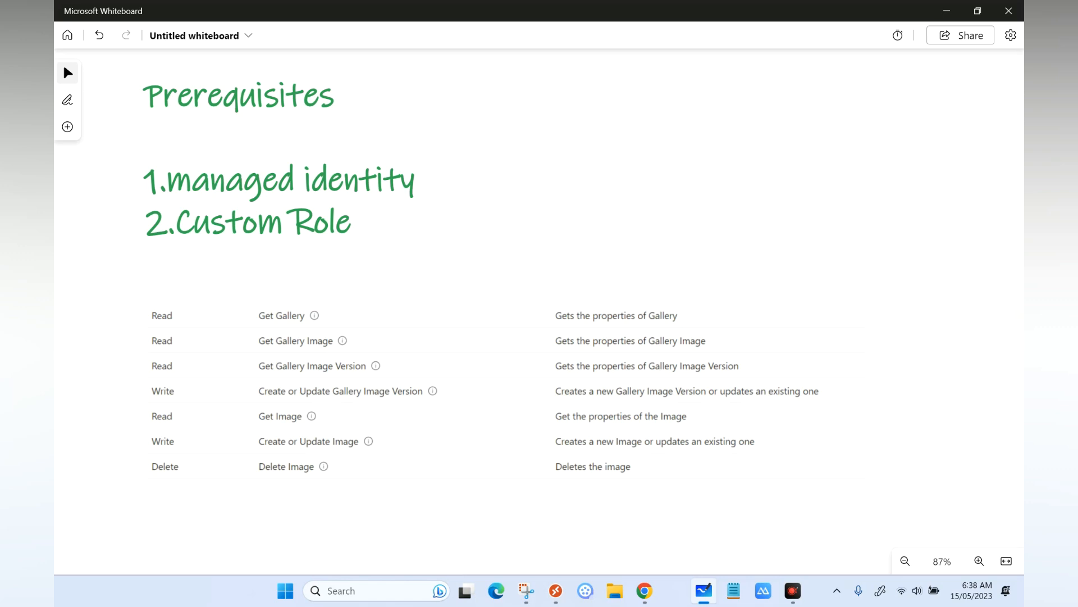
# Step: Draw an arrow beside "managed identity" and tick the Get Gallery, Gallery Image, Image Version, Get Image, Create or Update Image and Delete Image permissions
pyautogui.moveTo(436, 178)
pyautogui.mouseDown()
pyautogui.moveTo(523, 160)
pyautogui.moveTo(517, 172)
pyautogui.mouseUp()
pyautogui.moveTo(356, 311); pyautogui.dragTo(408, 285)
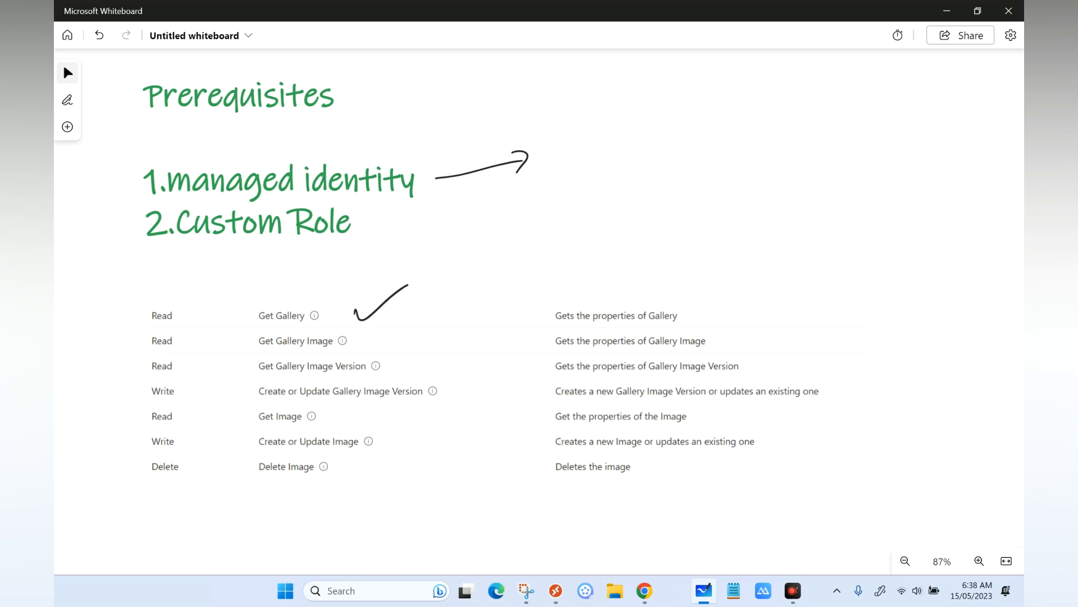
pyautogui.moveTo(372, 336); pyautogui.dragTo(420, 321)
pyautogui.moveTo(414, 366); pyautogui.dragTo(449, 345)
pyautogui.moveTo(401, 410); pyautogui.dragTo(425, 402)
pyautogui.moveTo(413, 442); pyautogui.dragTo(444, 418)
pyautogui.moveTo(383, 470); pyautogui.dragTo(411, 456)
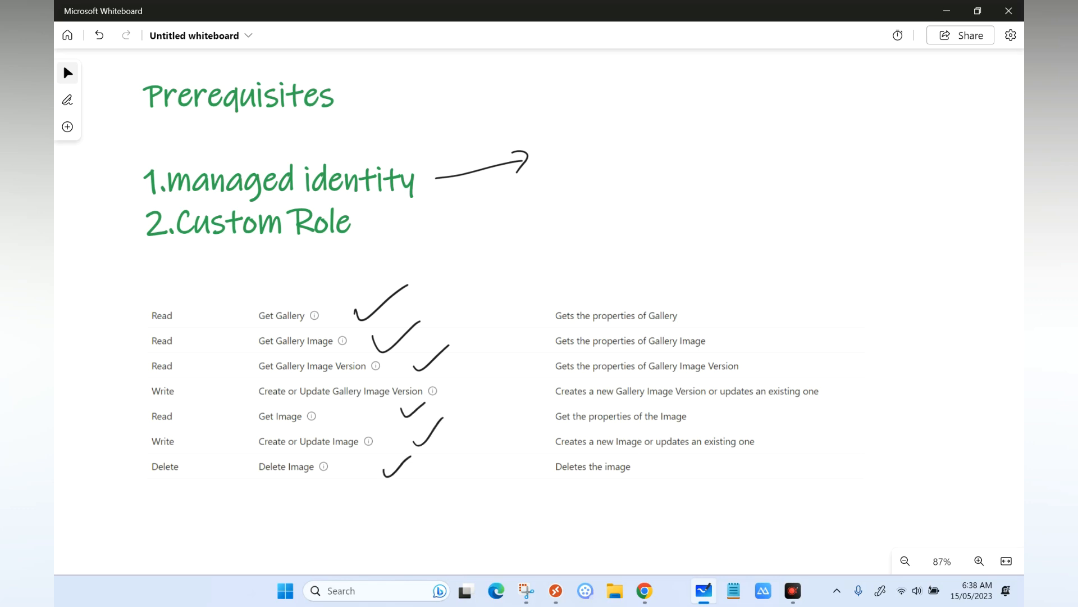
# Step: Circle the permission names, the column of access types and the Delete Image row in the custom role table
pyautogui.moveTo(277, 270)
pyautogui.mouseDown()
pyautogui.moveTo(245, 315)
pyautogui.moveTo(400, 432)
pyautogui.moveTo(302, 274)
pyautogui.mouseUp()
pyautogui.moveTo(160, 274)
pyautogui.mouseDown()
pyautogui.moveTo(138, 482)
pyautogui.moveTo(159, 271)
pyautogui.mouseUp()
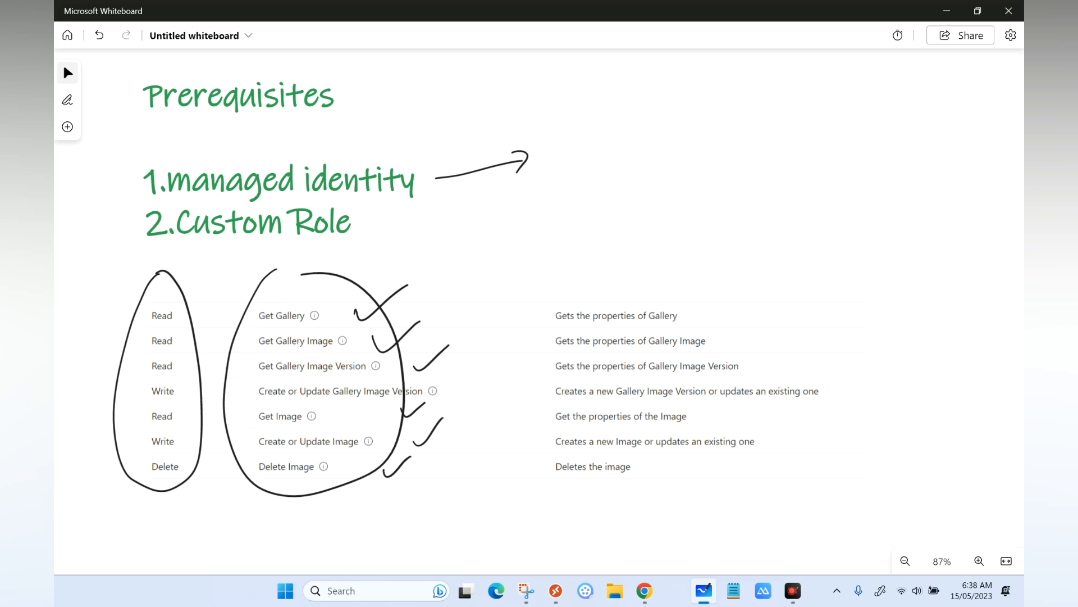
pyautogui.moveTo(193, 450)
pyautogui.mouseDown()
pyautogui.moveTo(153, 454)
pyautogui.moveTo(358, 477)
pyautogui.moveTo(199, 427)
pyautogui.mouseUp()
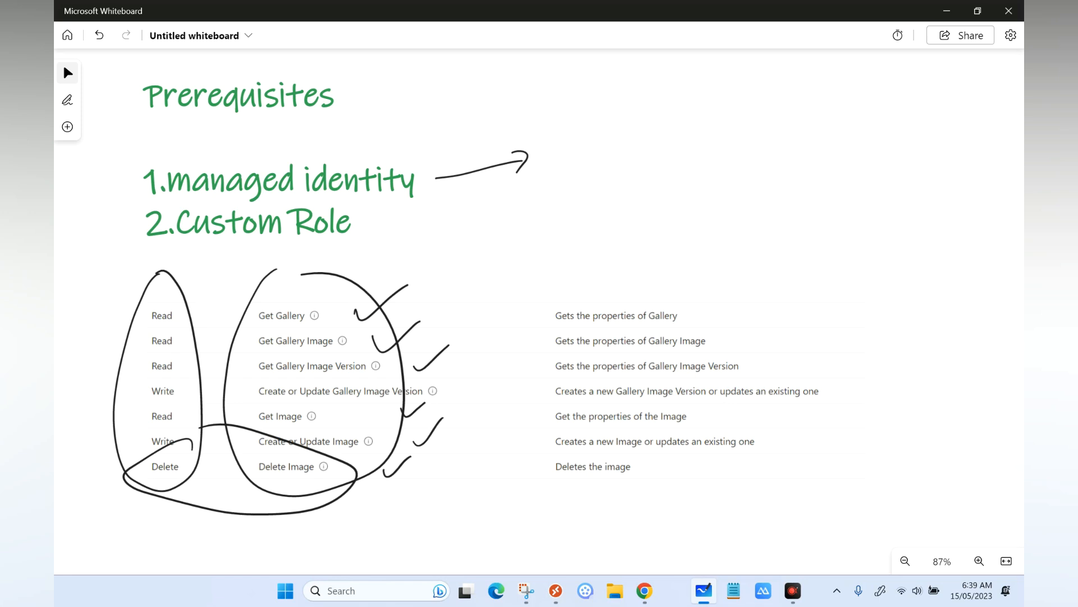
pyautogui.moveTo(377, 140)
pyautogui.mouseDown()
pyautogui.moveTo(175, 155)
pyautogui.moveTo(427, 207)
pyautogui.moveTo(337, 142)
pyautogui.mouseUp()
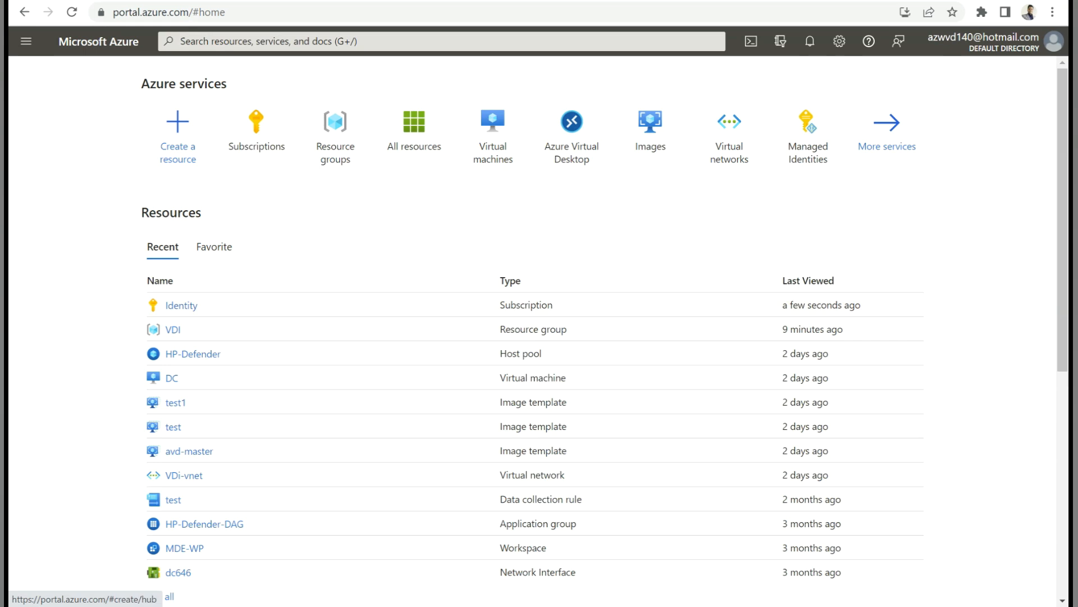
# Step: Switch to the Azure portal, search for managed identities and open the Managed Identities service
pyautogui.click(239, 41)
pyautogui.write('managed ud')
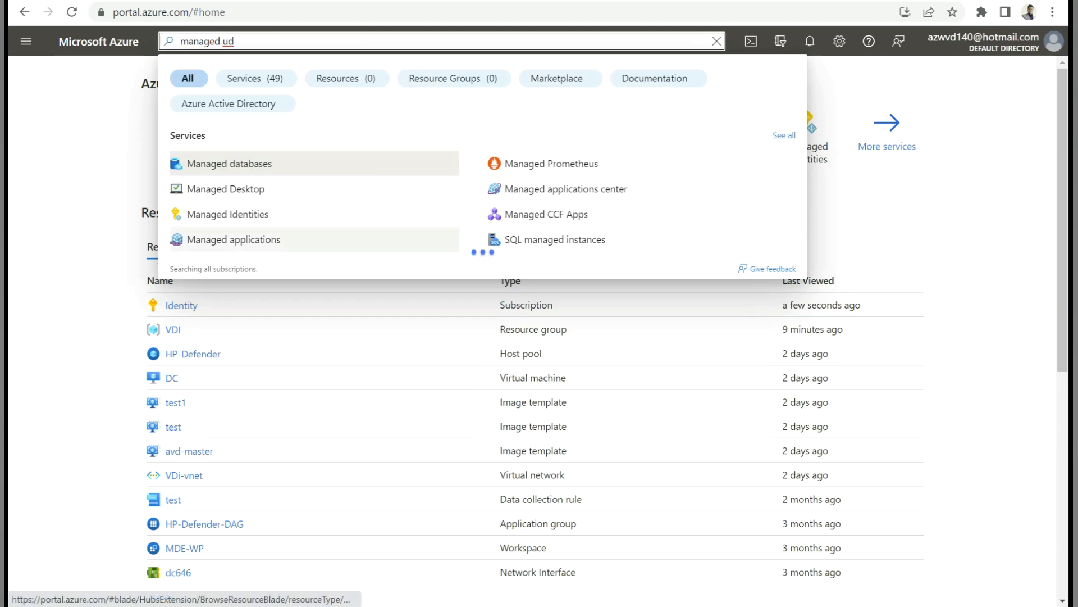
pyautogui.click(227, 214)
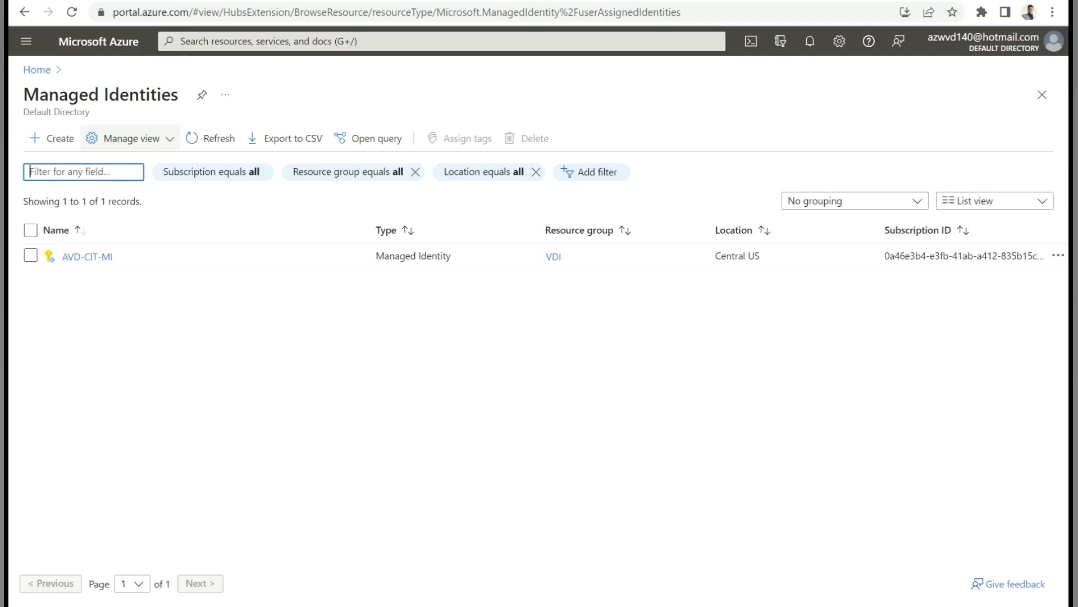
# Step: Start a user-assigned managed identity in the Identity subscription with resource group VDI, region Central US and name AVD-MI
pyautogui.click(51, 138)
pyautogui.click(376, 246)
pyautogui.click(375, 296)
pyautogui.click(375, 275)
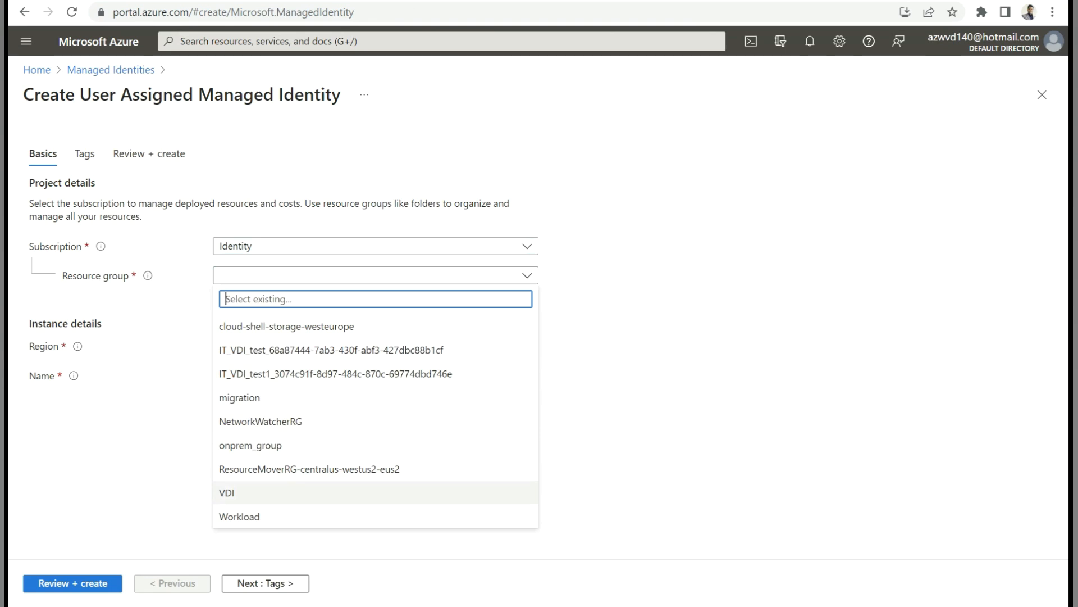
pyautogui.click(236, 492)
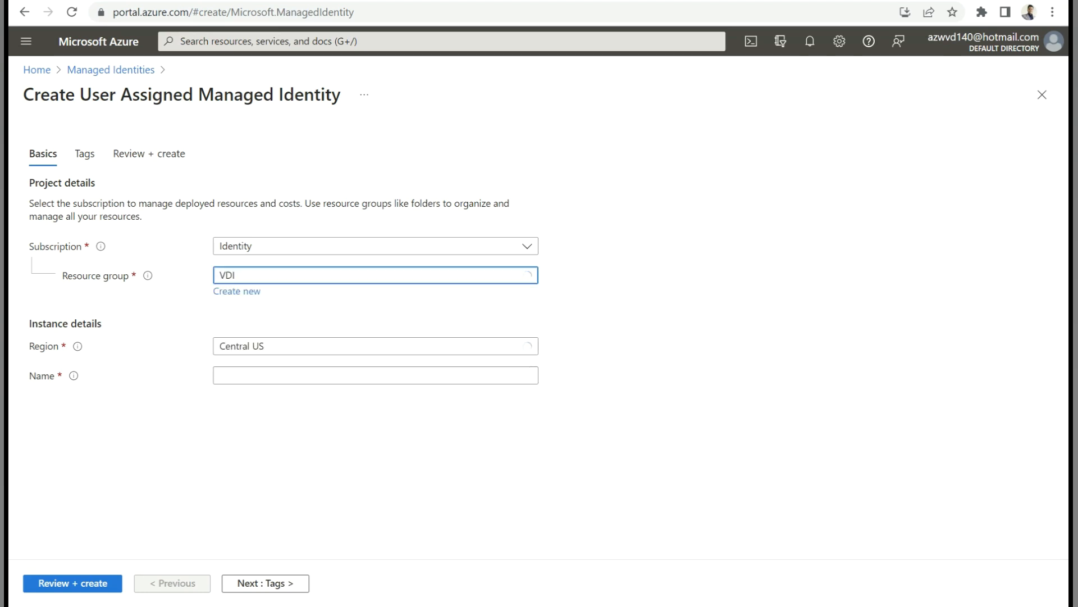
pyautogui.click(375, 346)
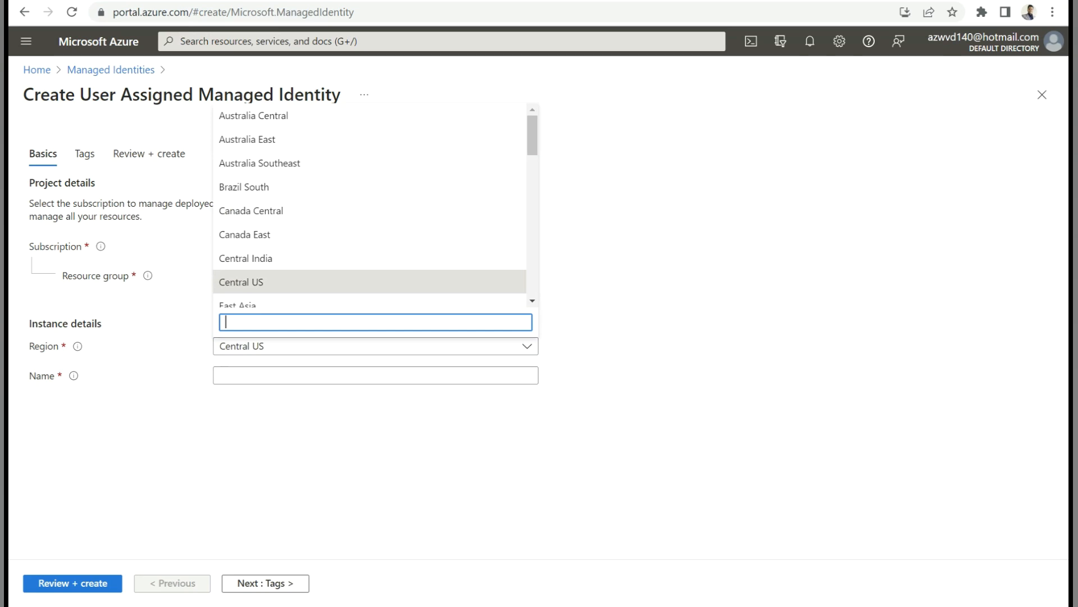
pyautogui.click(242, 282)
pyautogui.click(375, 375)
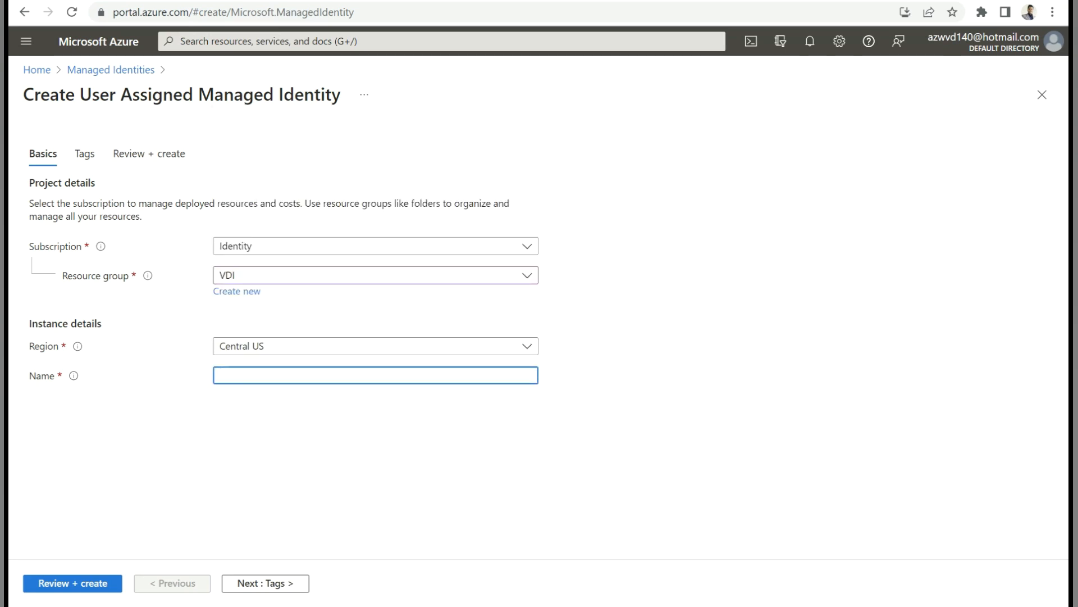
pyautogui.write('AVD-MI')
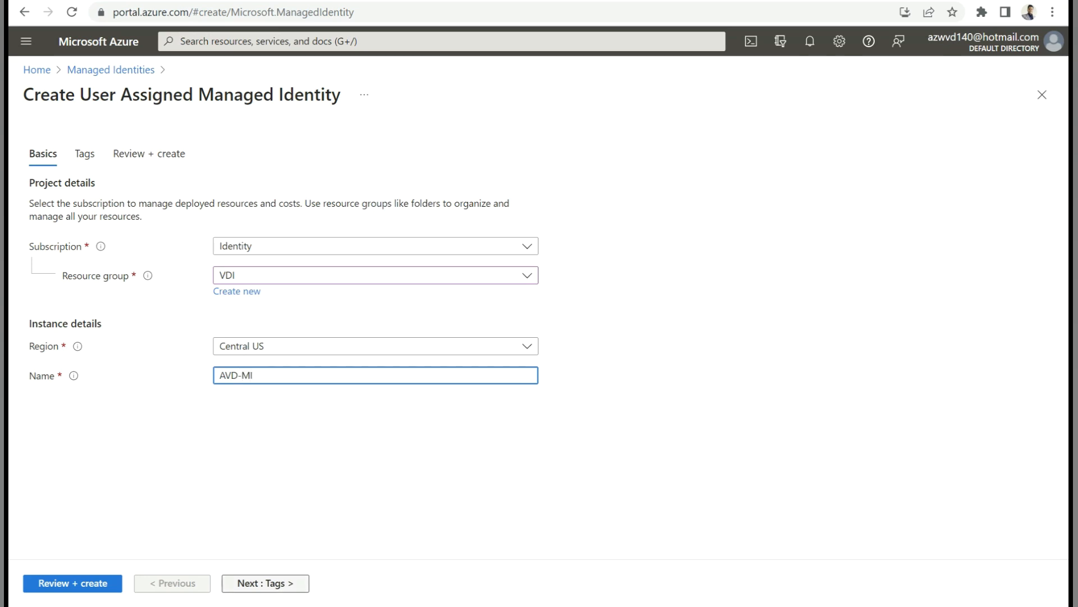
# Step: Validate and create the AVD-MI managed identity, and open the deployed resource
pyautogui.click(73, 583)
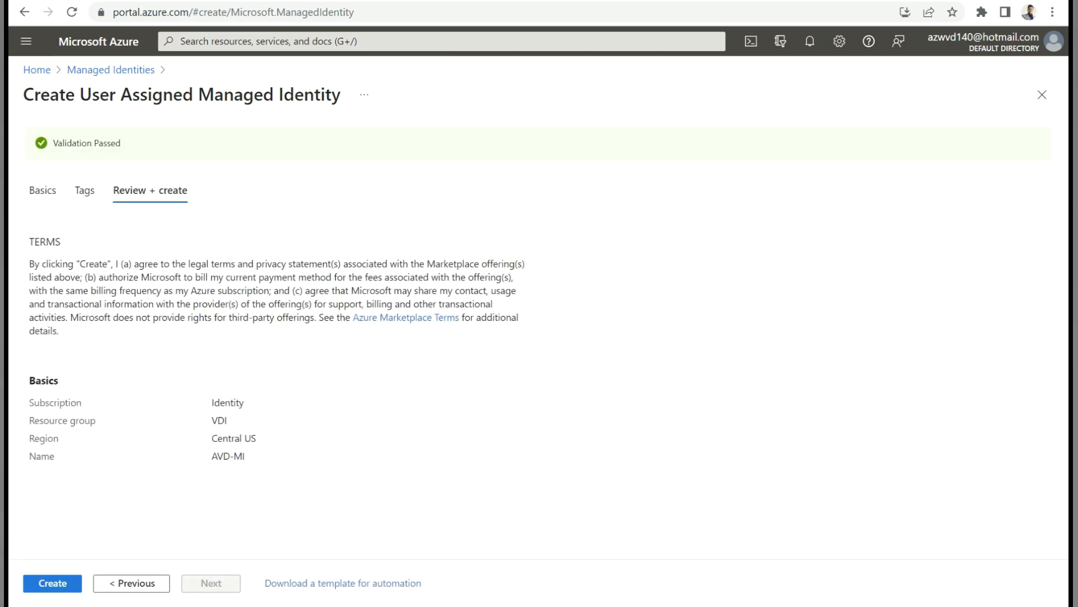
pyautogui.moveTo(121, 142); pyautogui.dragTo(52, 143)
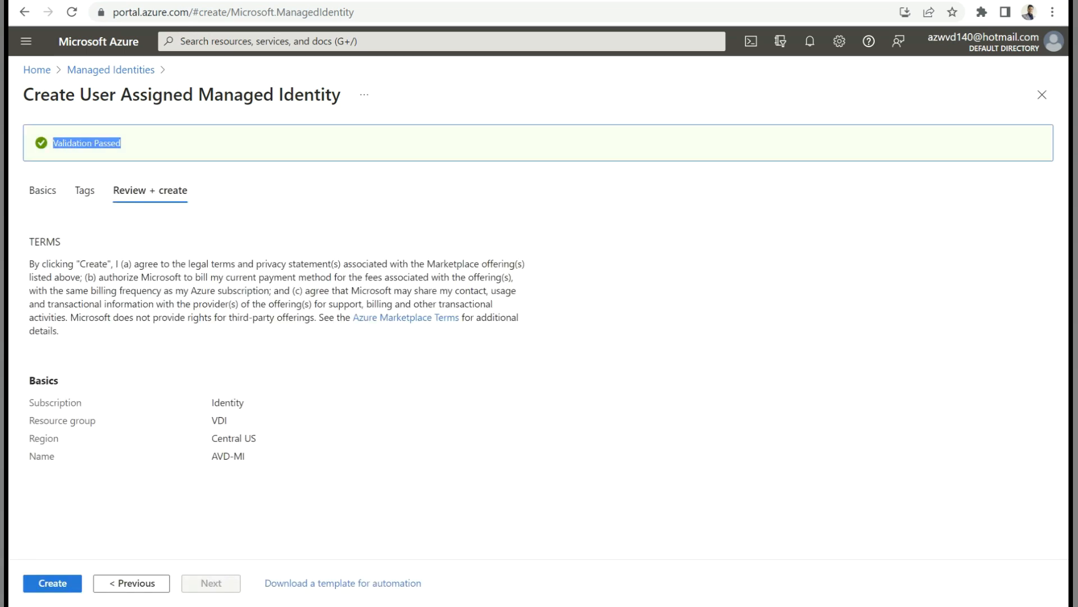
pyautogui.click(52, 583)
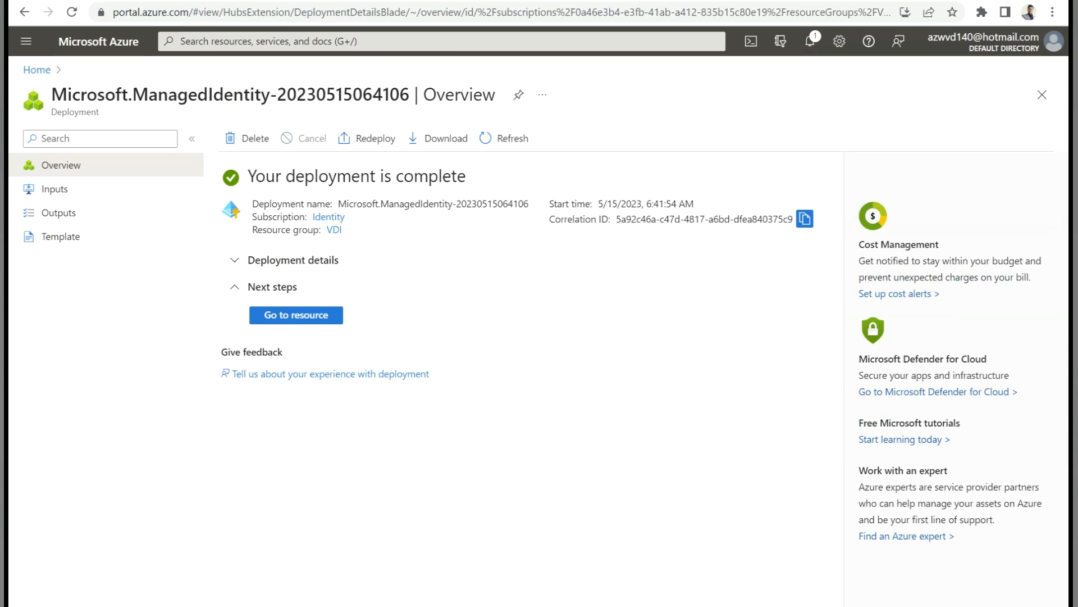
pyautogui.click(296, 315)
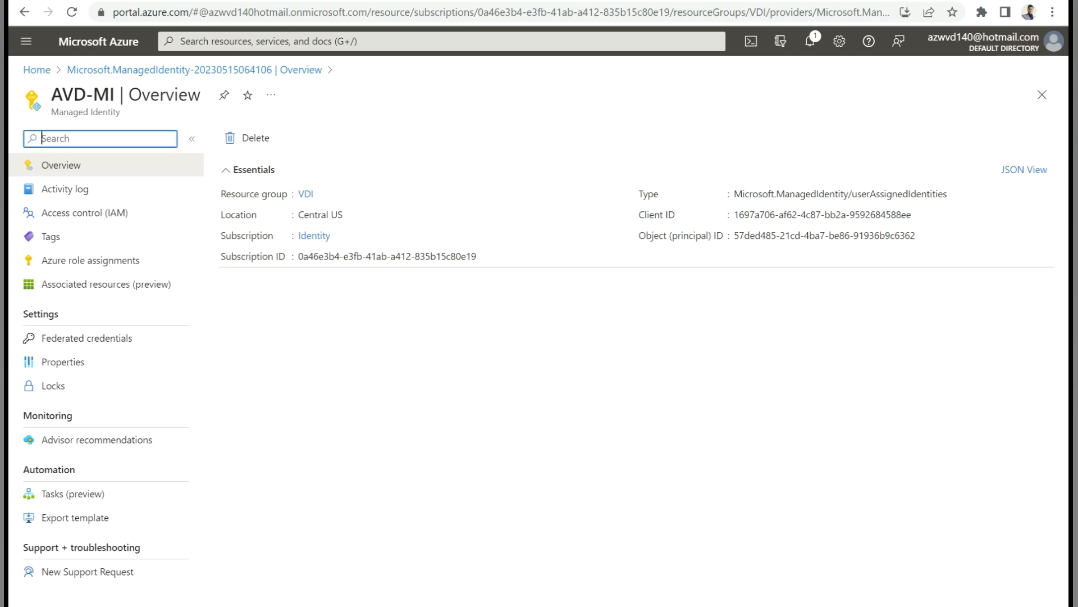
# Step: Open access control for the Identity subscription and start adding a custom role
pyautogui.click(292, 41)
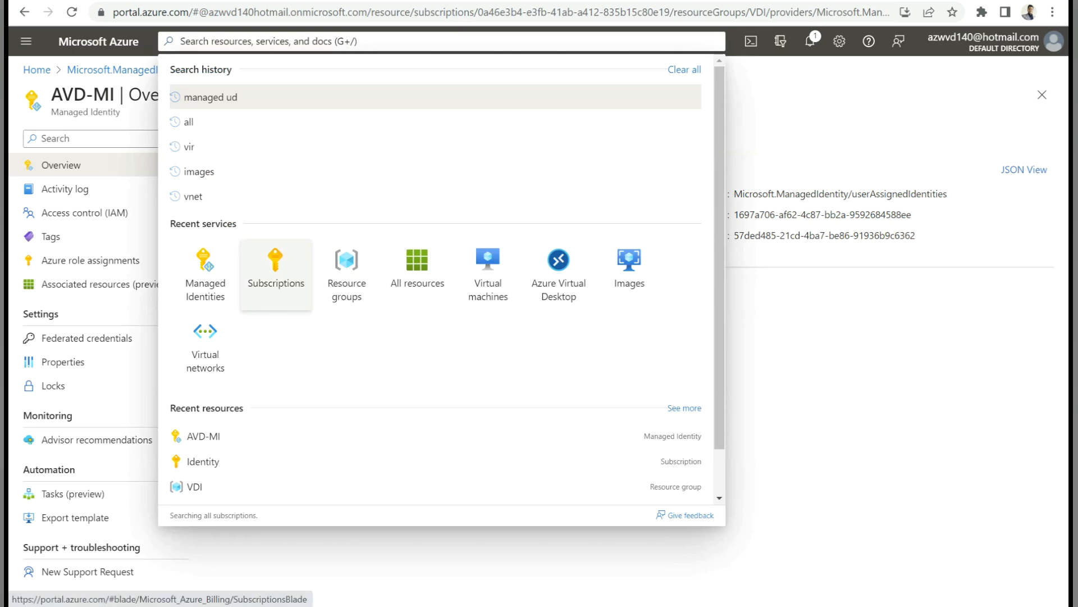
pyautogui.click(276, 272)
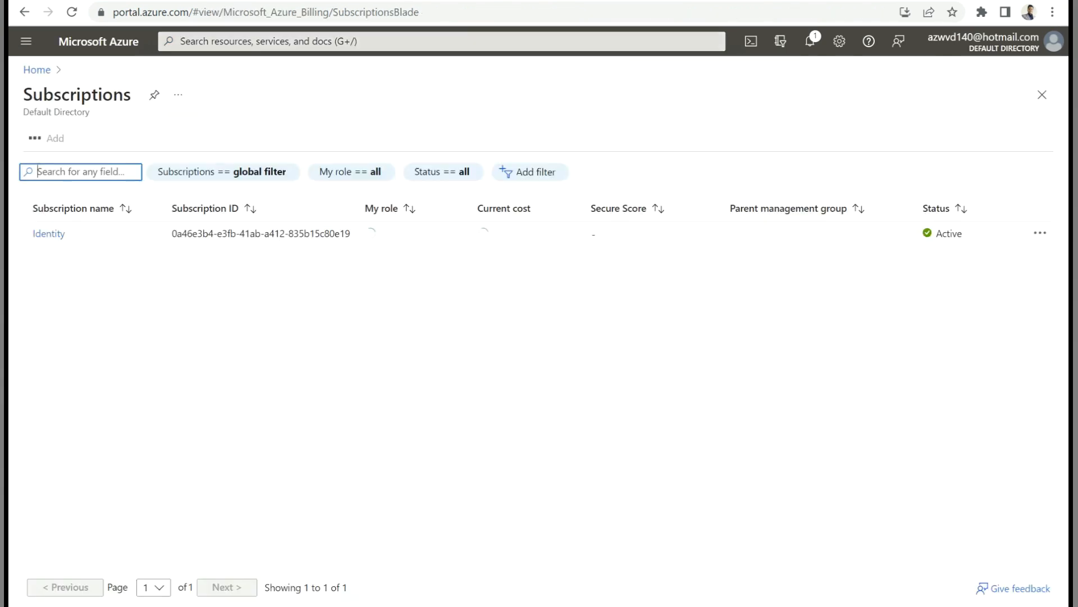
pyautogui.click(49, 233)
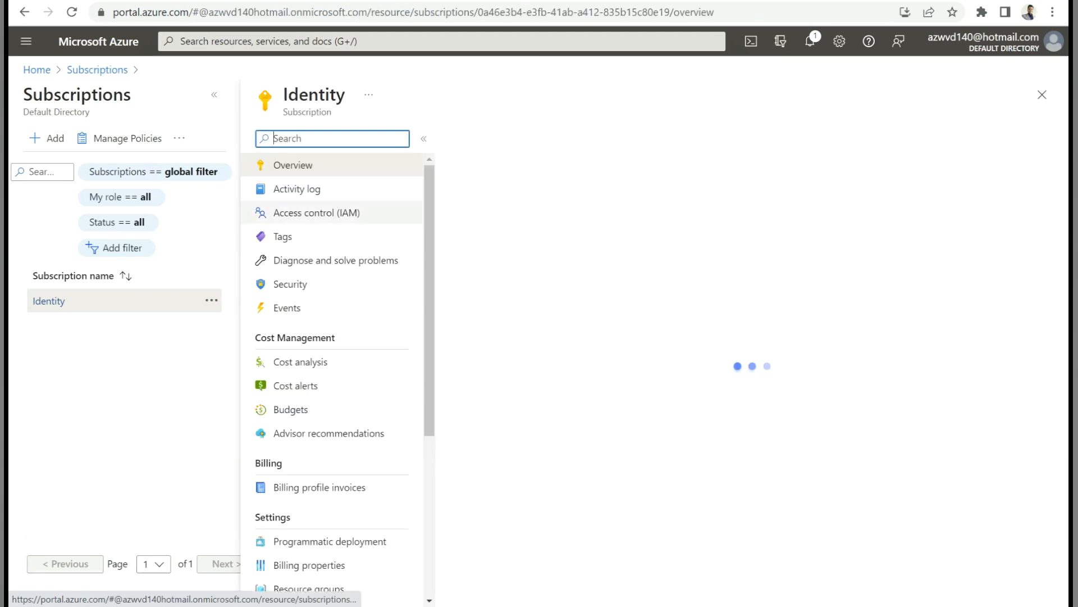
pyautogui.click(316, 212)
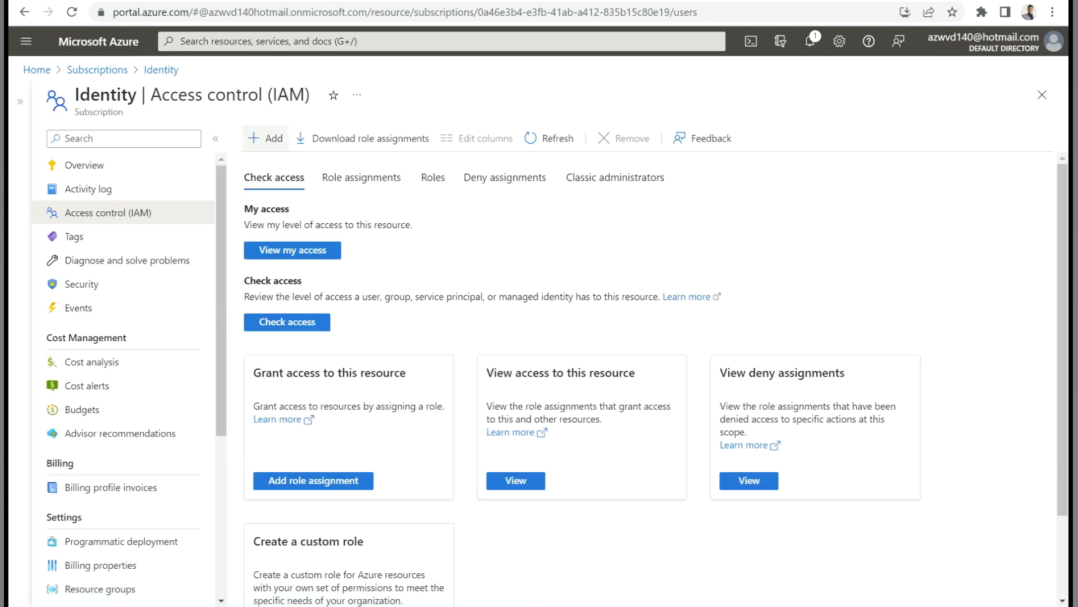
pyautogui.click(266, 138)
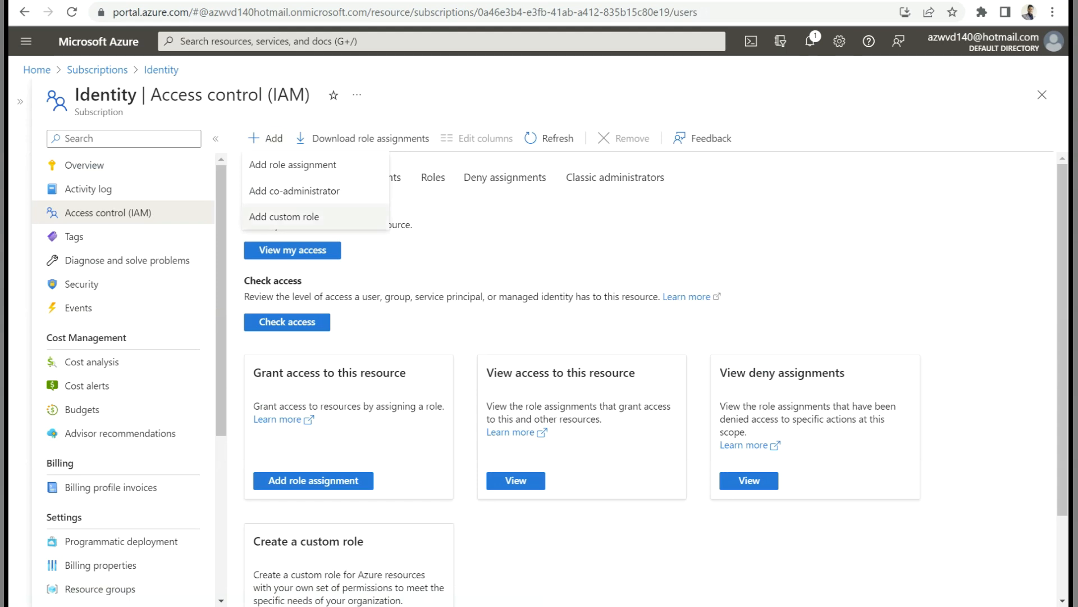
pyautogui.click(284, 216)
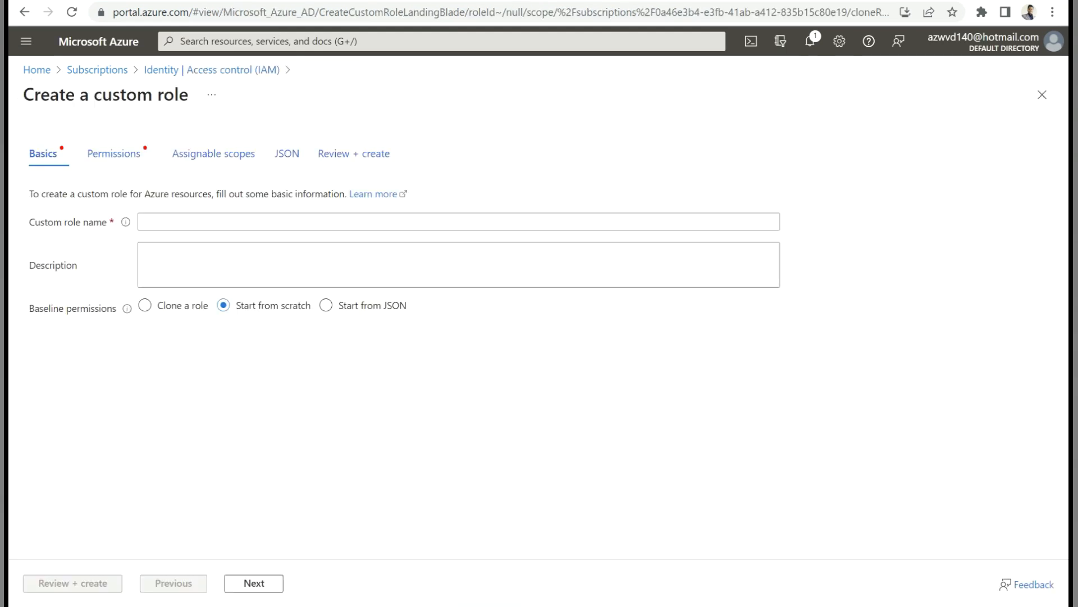
# Step: Name the custom role AVD-MI-Role, keep the start-from-scratch baseline and continue to its permissions
pyautogui.click(458, 221)
pyautogui.write('AVD')
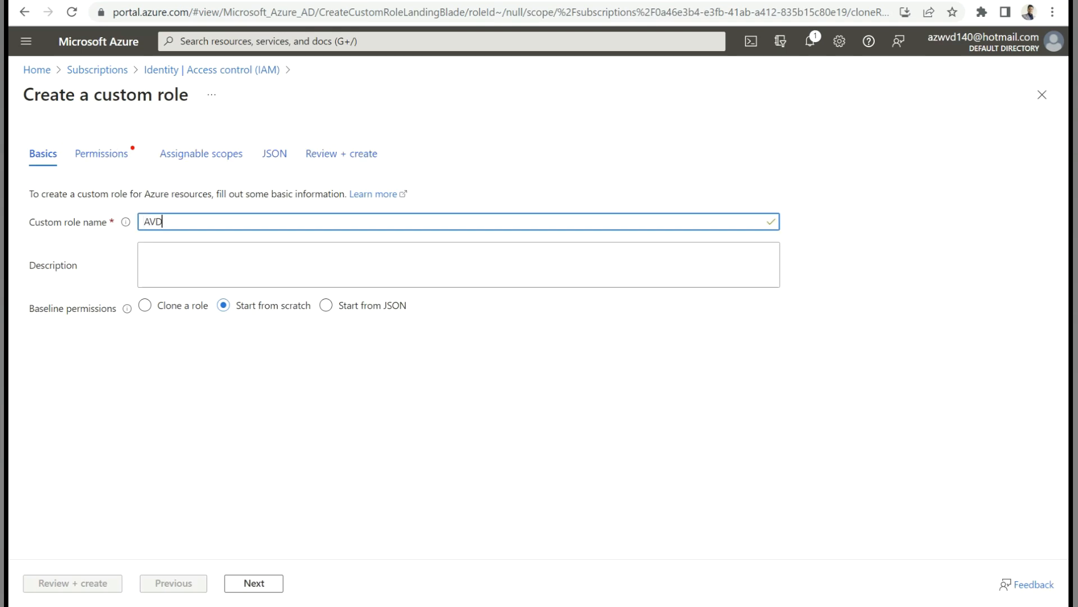
pyautogui.write('-MI')
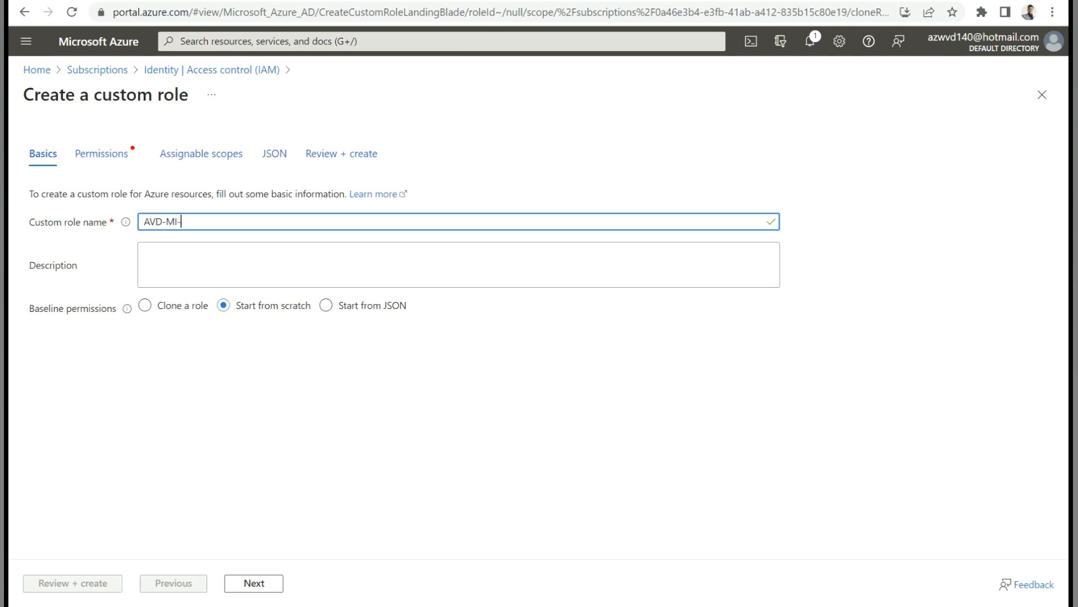
pyautogui.write('-Role')
pyautogui.click(254, 583)
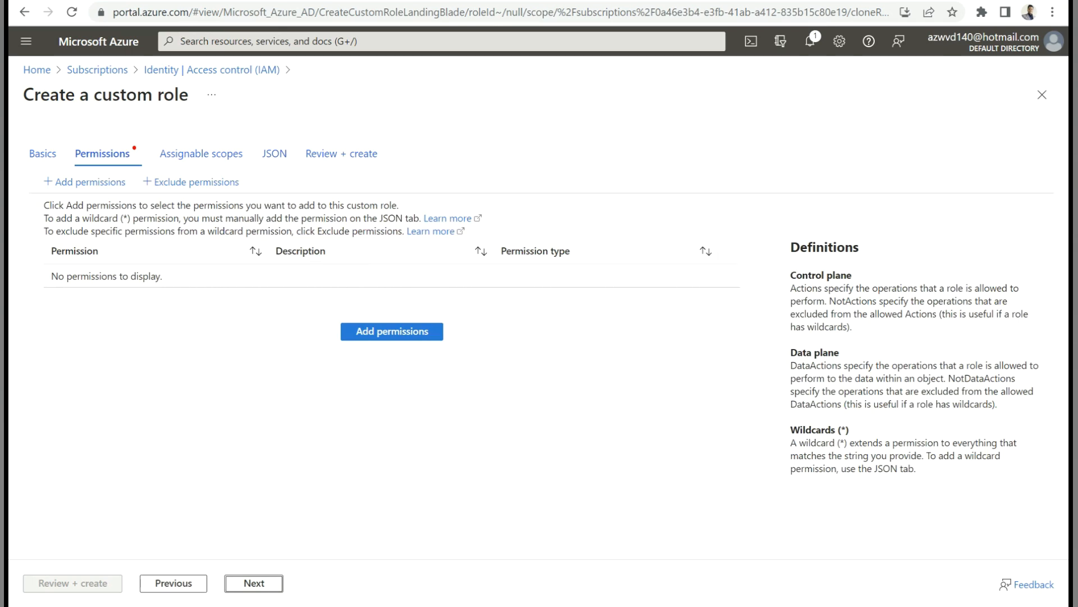
# Step: Start adding permissions, search for Microsoft.compute and open the Microsoft Compute permission list
pyautogui.click(392, 332)
pyautogui.click(392, 331)
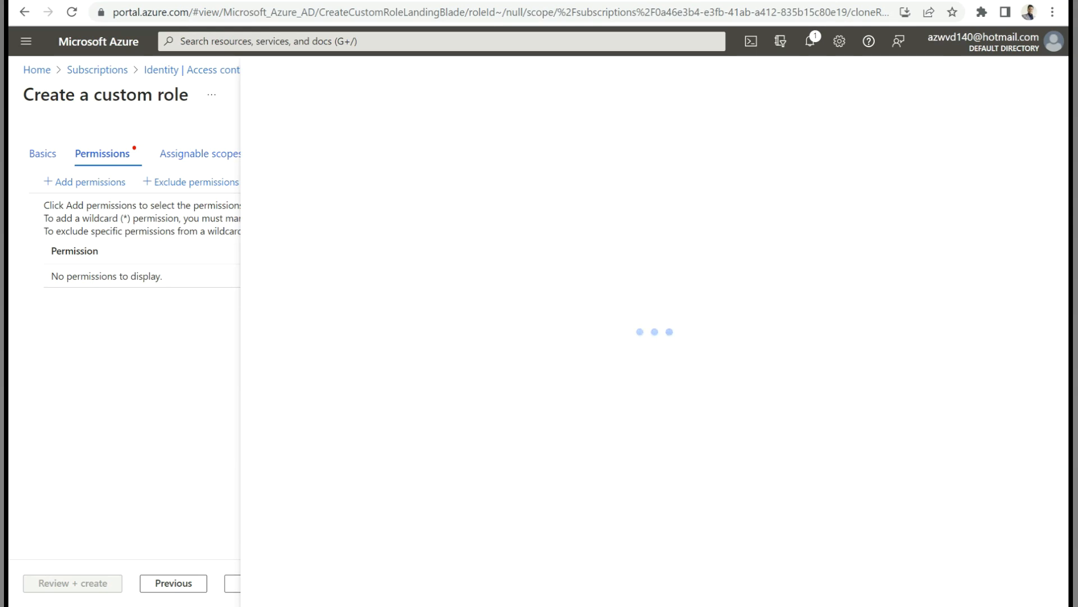
pyautogui.write('Micros')
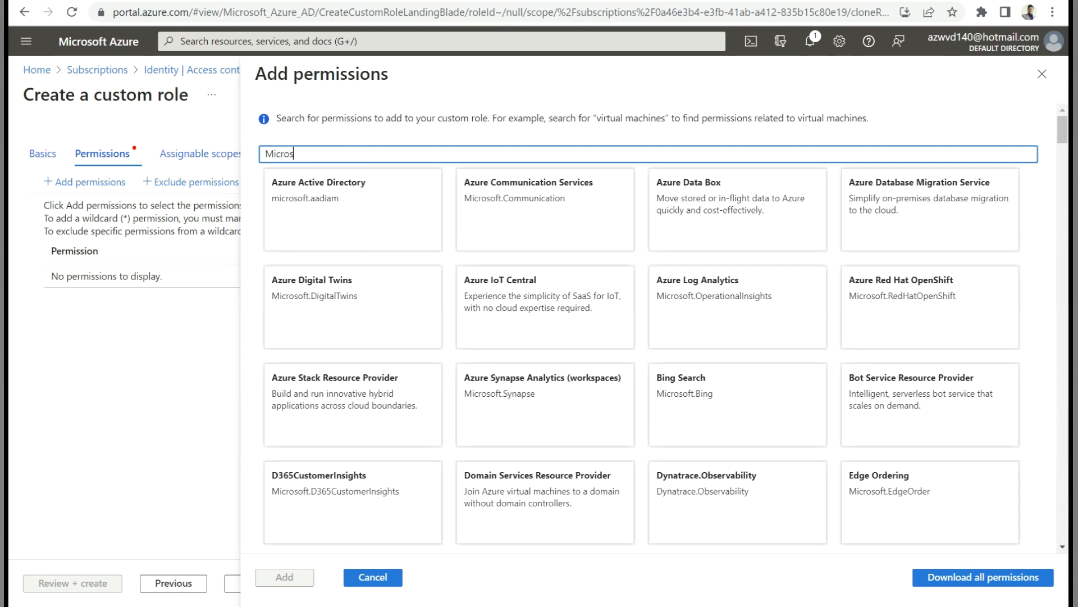
pyautogui.write('oft.compute')
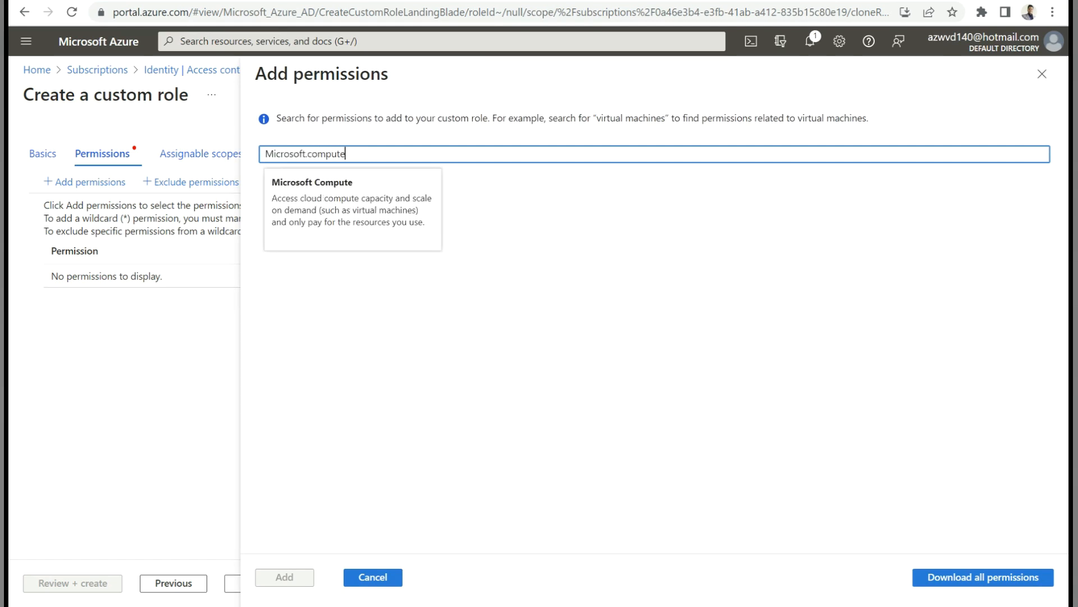
pyautogui.click(353, 209)
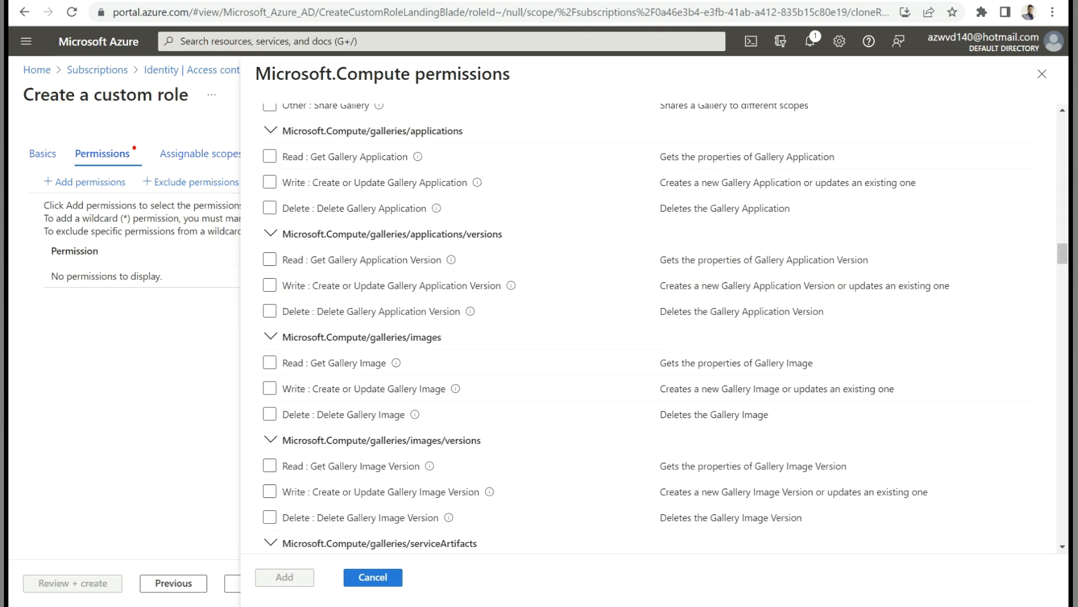
# Step: Select the read permissions for gallery, gallery image and gallery image version, plus the write permission for gallery image version
pyautogui.moveTo(410, 74); pyautogui.dragTo(290, 74)
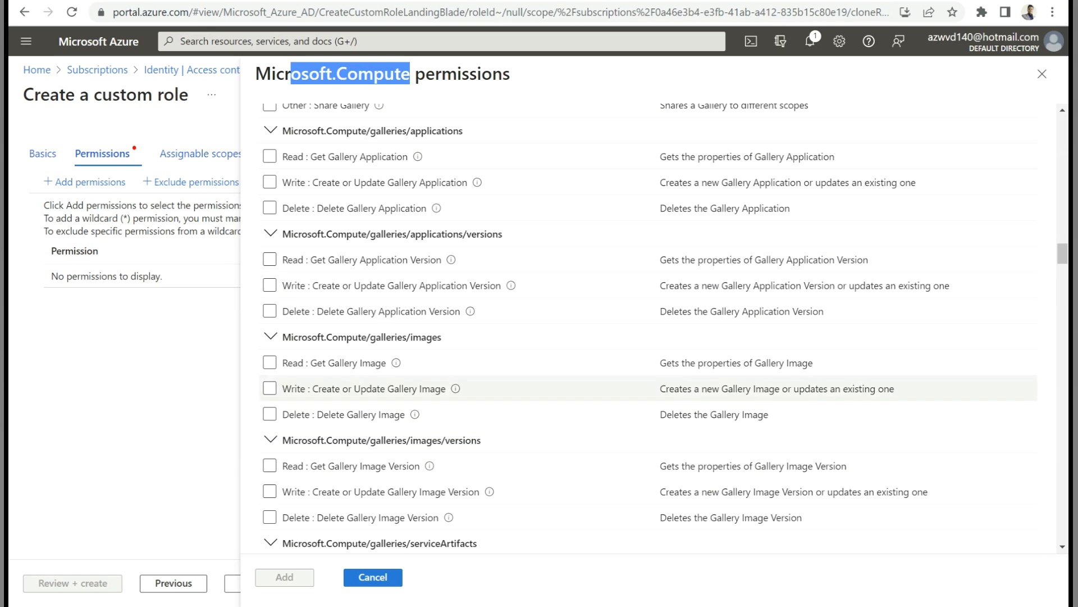
pyautogui.click(270, 362)
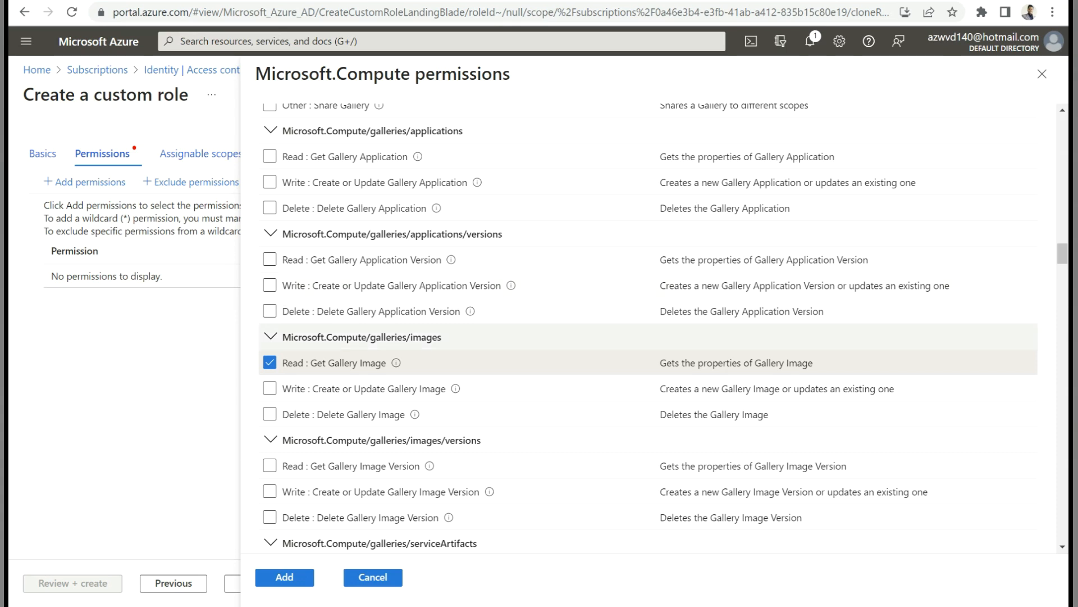
pyautogui.click(270, 466)
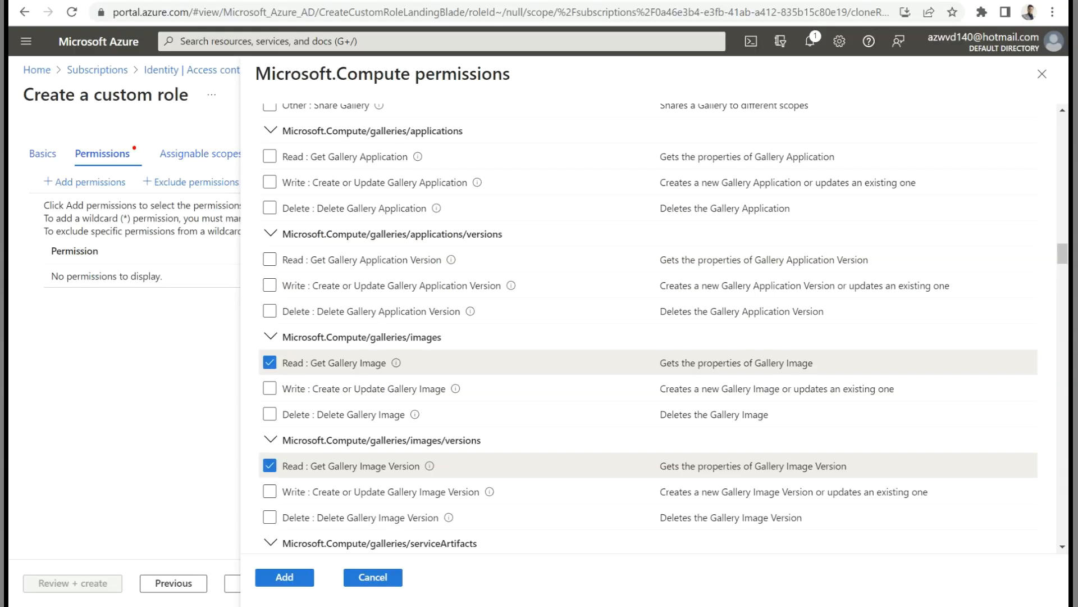
pyautogui.scroll(4, 561, 176)
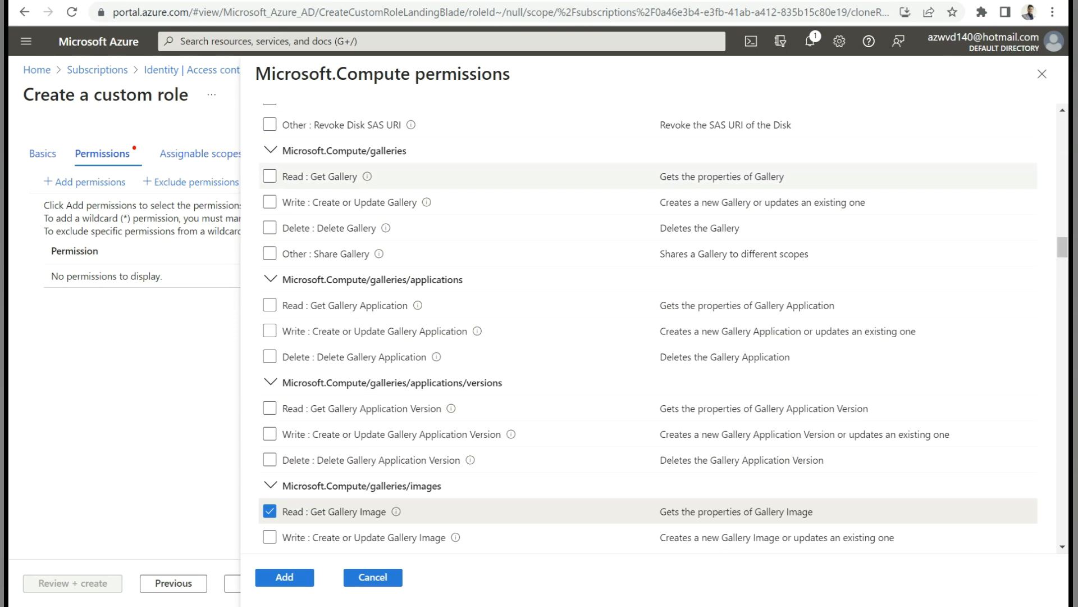
pyautogui.click(270, 176)
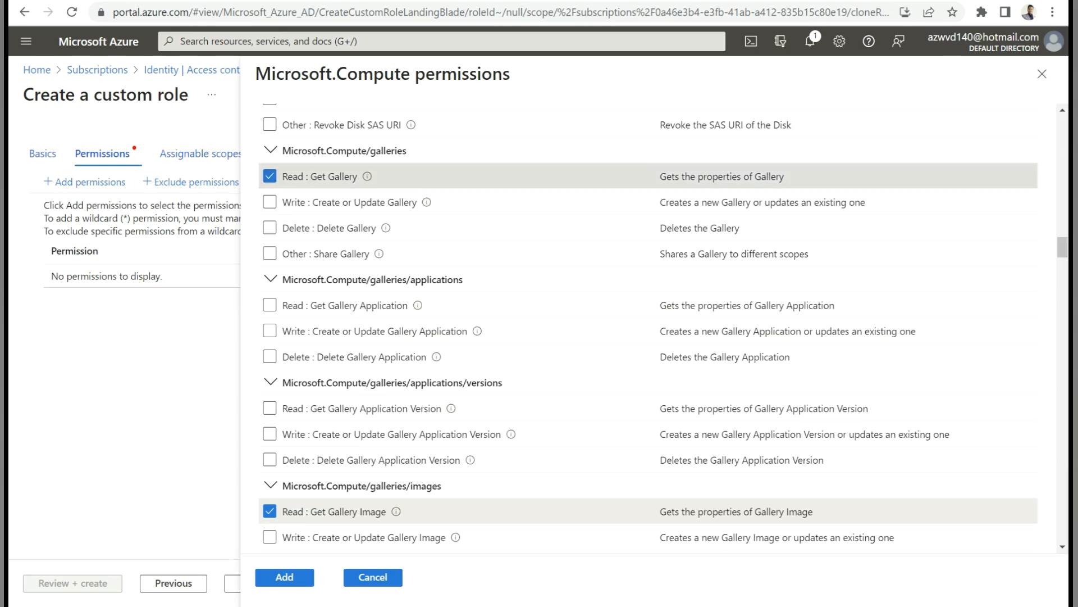
pyautogui.scroll(-3, 270, 466)
pyautogui.click(269, 466)
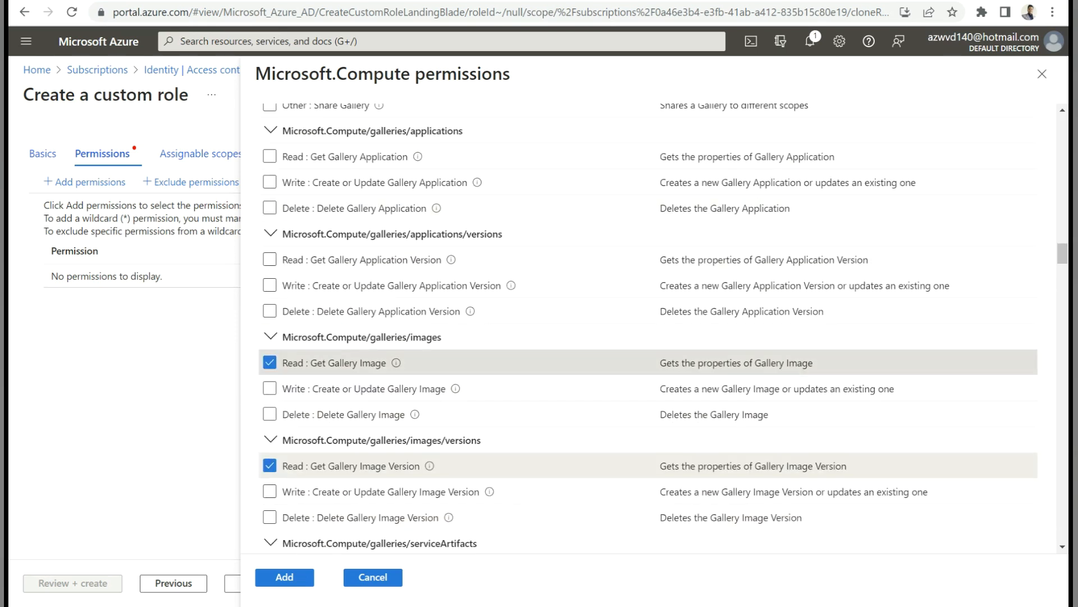
pyautogui.scroll(-1, 270, 417)
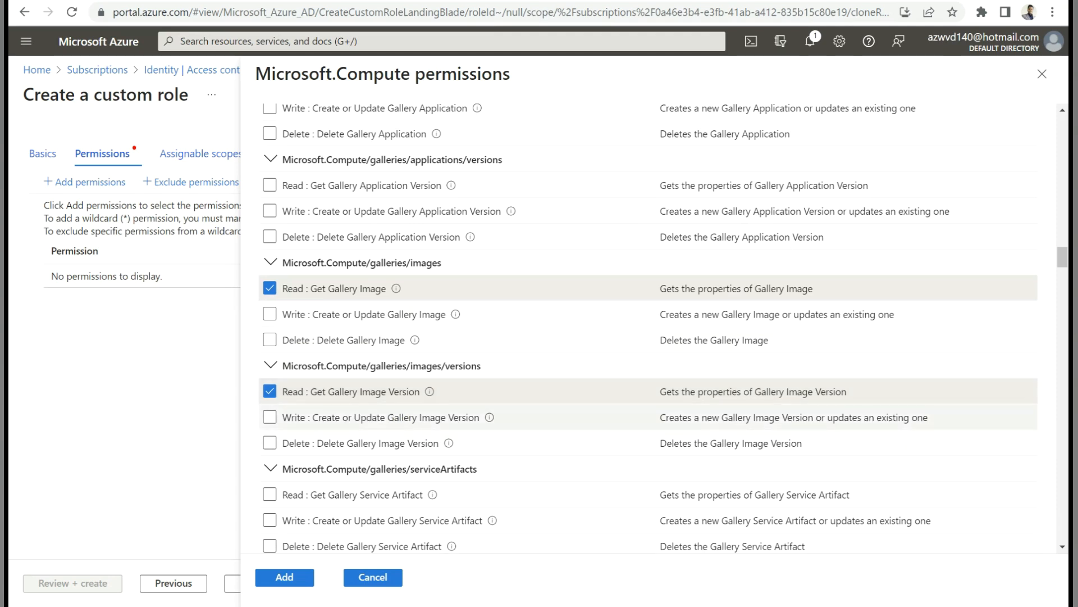
pyautogui.click(269, 416)
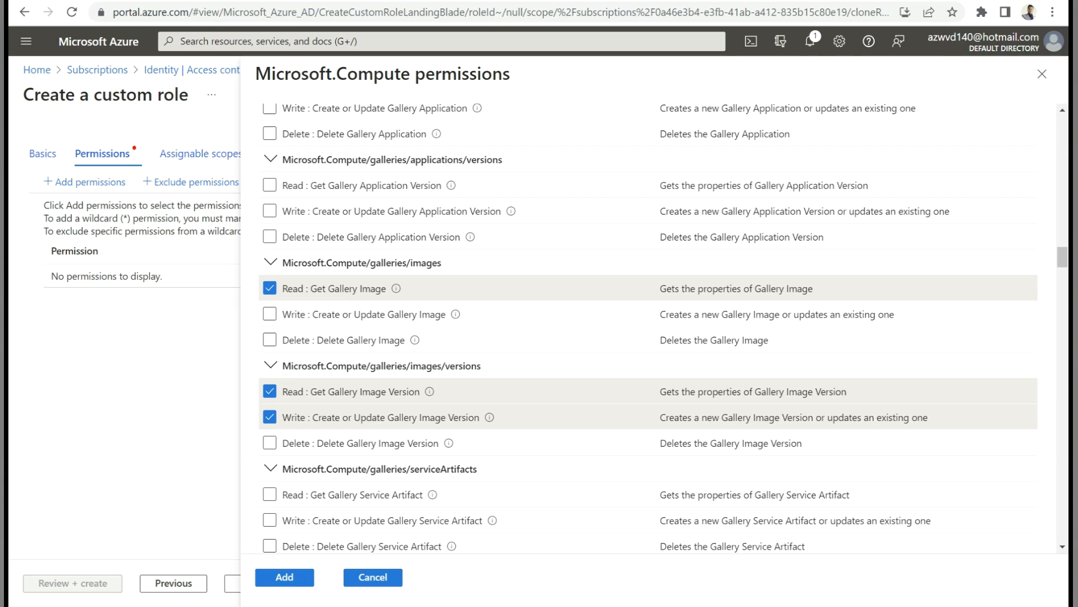
# Step: Select the read, write and delete permissions under Microsoft.Compute/images and add all selected permissions to the role
pyautogui.scroll(-10, 646, 326)
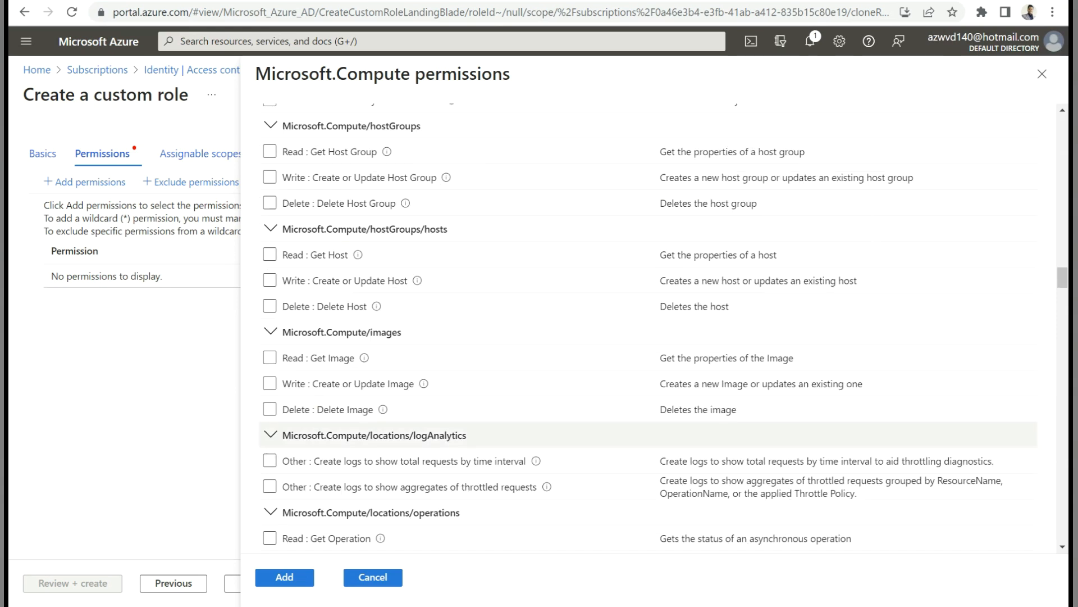
pyautogui.moveTo(402, 332); pyautogui.dragTo(297, 332)
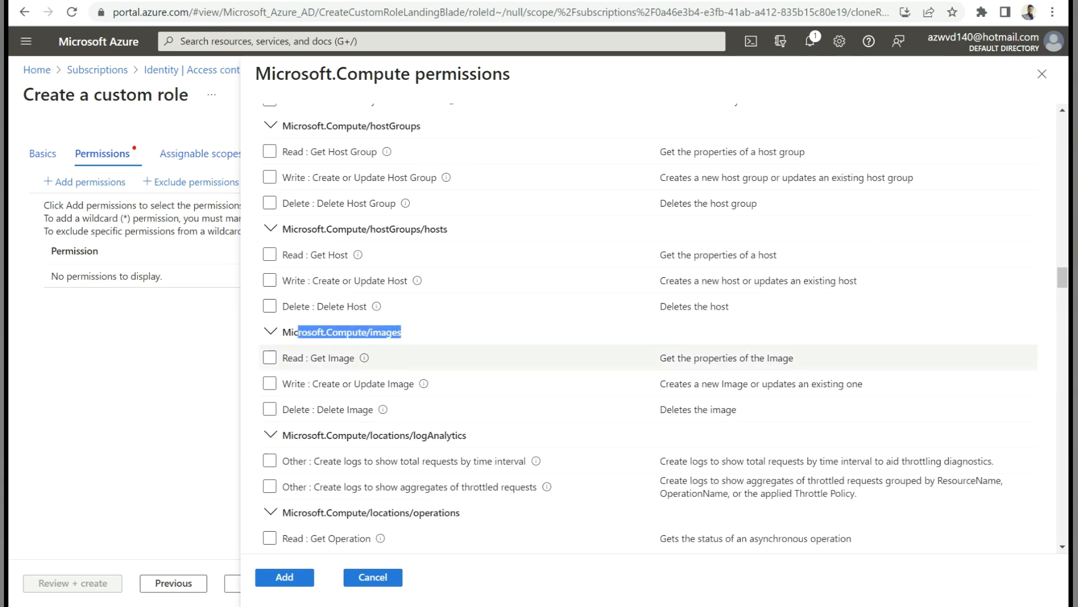
pyautogui.click(270, 358)
pyautogui.click(270, 383)
pyautogui.click(270, 409)
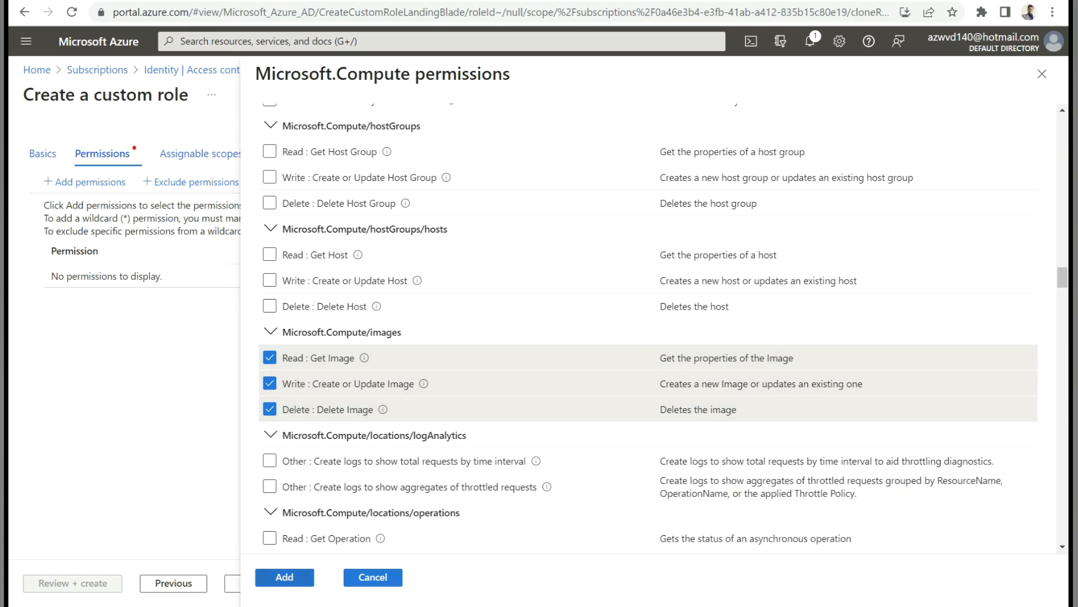
pyautogui.click(285, 577)
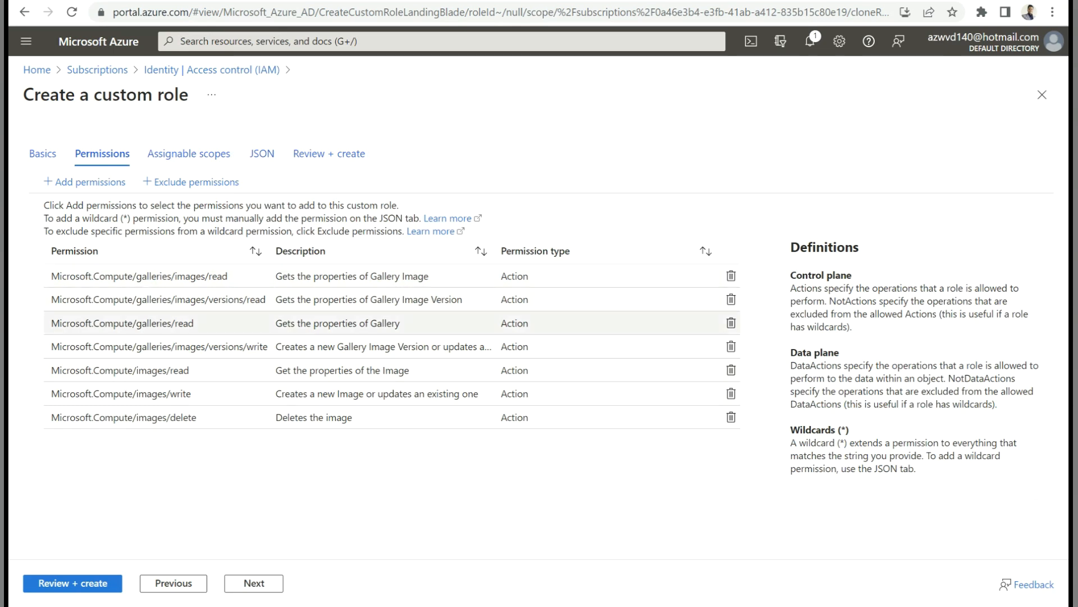
# Step: Review the permissions added to the custom role and continue to its assignable scopes
pyautogui.moveTo(361, 417); pyautogui.dragTo(305, 276)
pyautogui.click(360, 478)
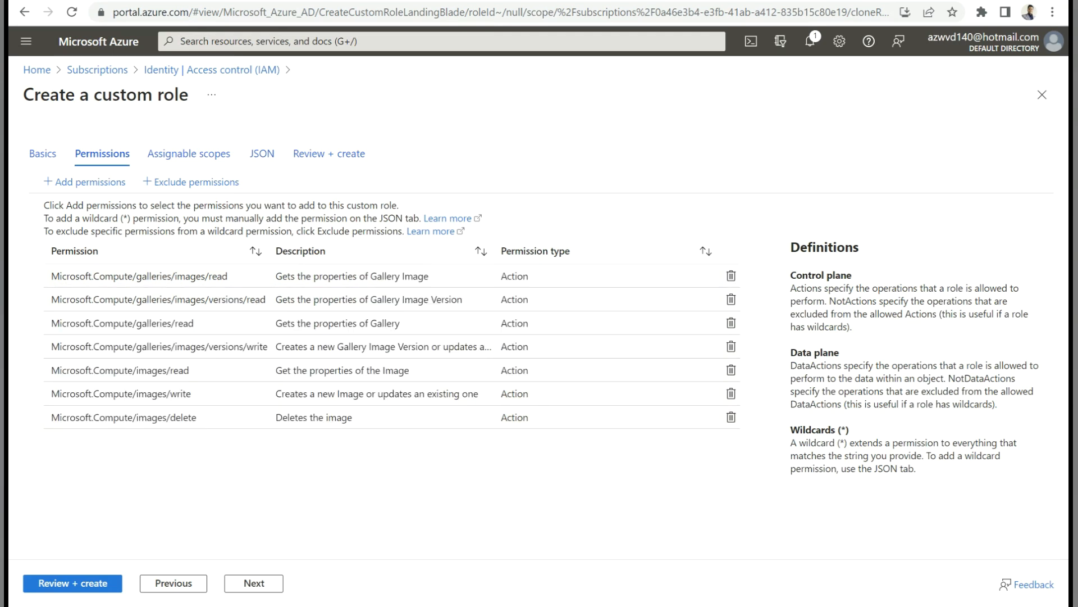
pyautogui.click(254, 583)
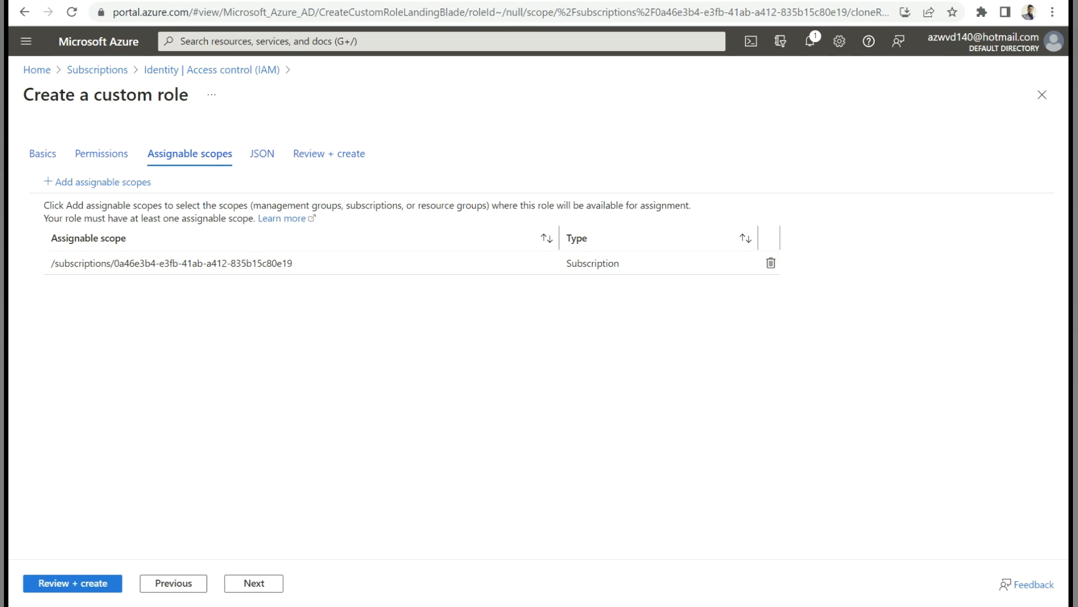
pyautogui.click(103, 182)
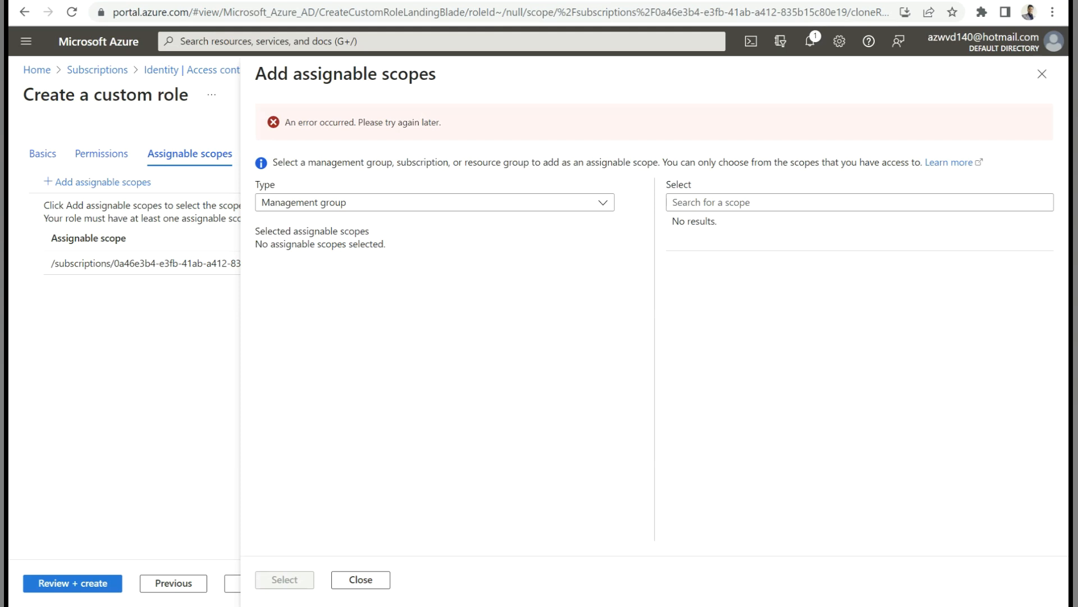
pyautogui.click(435, 202)
pyautogui.click(435, 202)
pyautogui.click(435, 202)
pyautogui.click(303, 271)
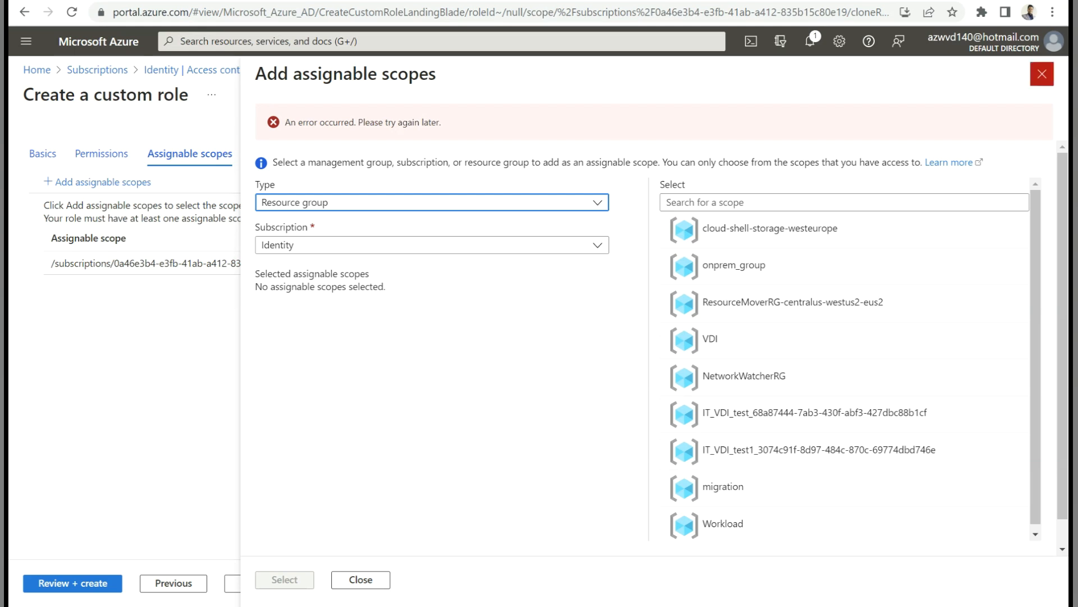
pyautogui.click(1042, 73)
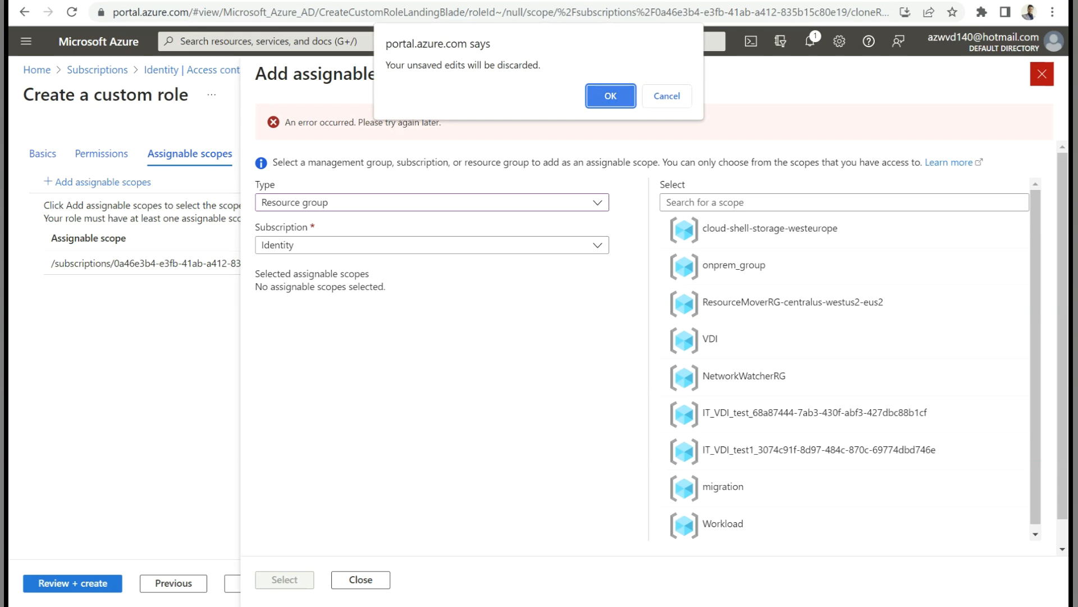
pyautogui.press('Return')
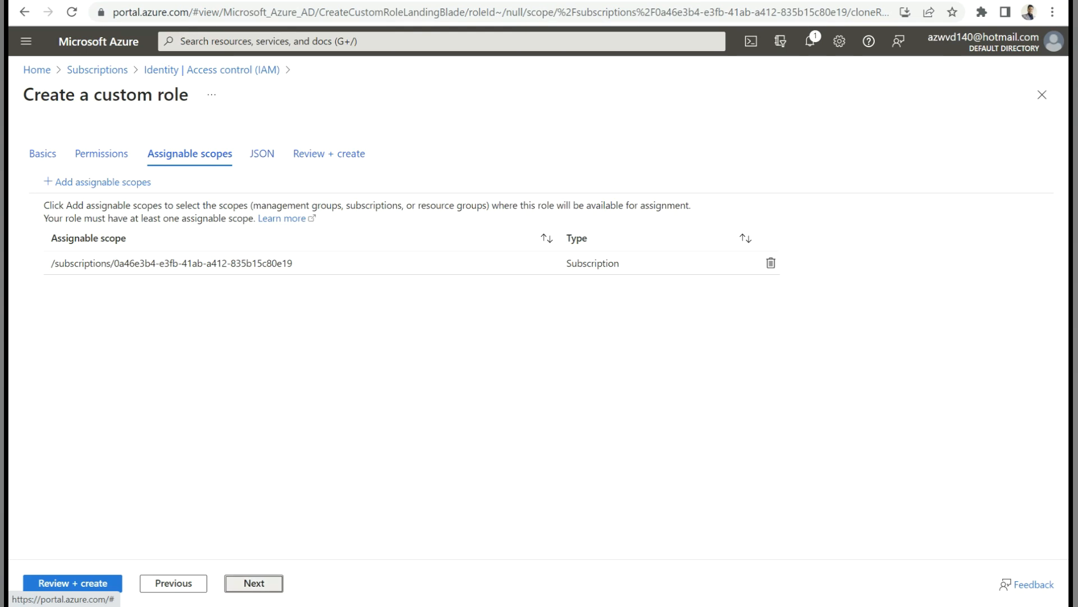
# Step: Check the permission actions in the role's JSON definition and create the custom role
pyautogui.click(253, 583)
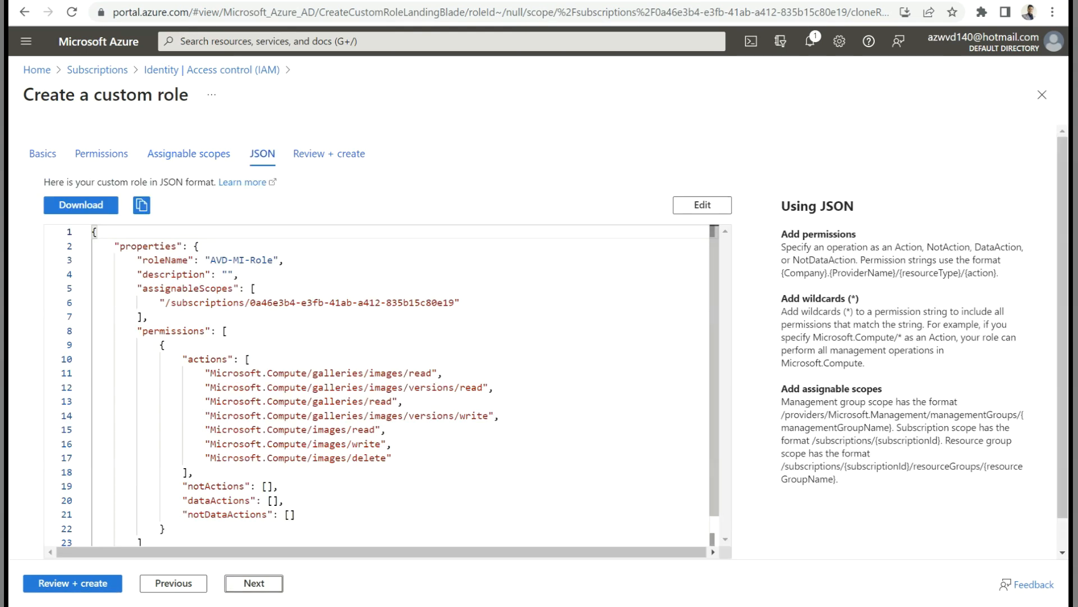
pyautogui.moveTo(715, 371); pyautogui.dragTo(714, 377)
pyautogui.moveTo(392, 450); pyautogui.dragTo(211, 365)
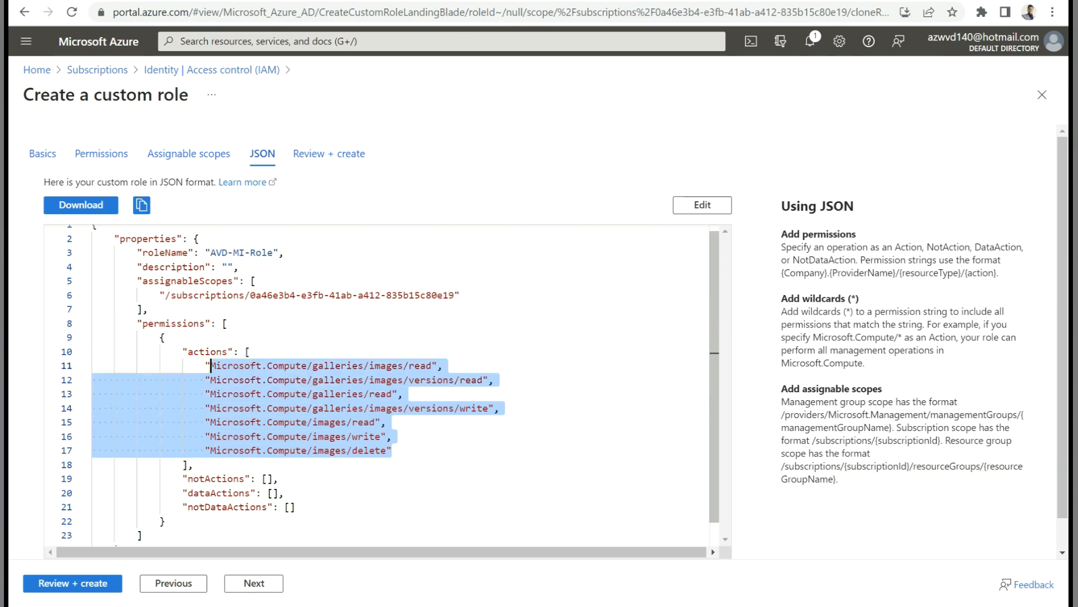
pyautogui.scroll(-1, 382, 385)
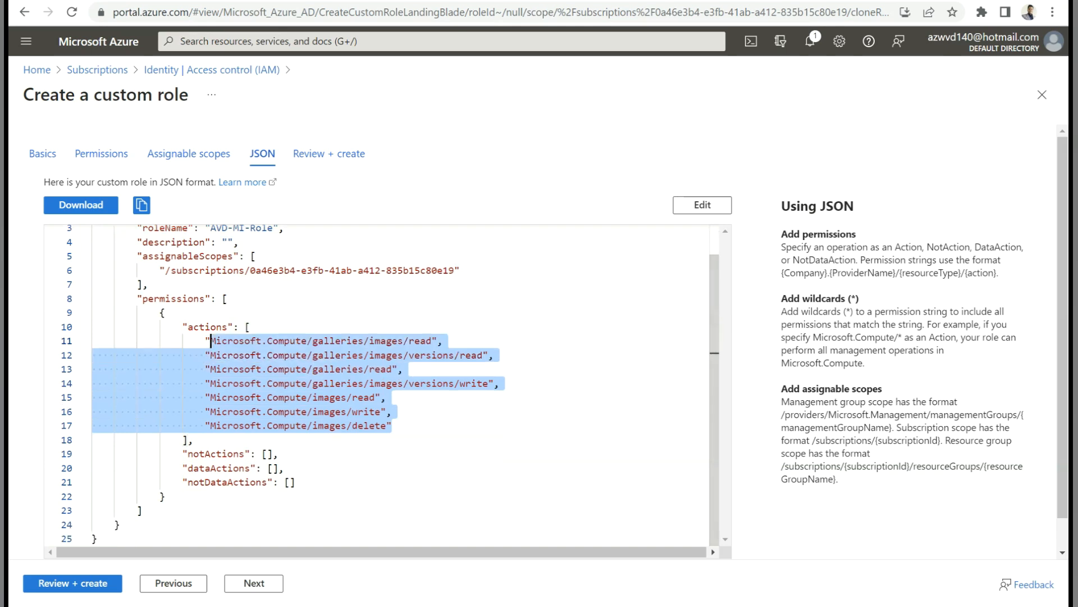
pyautogui.click(72, 582)
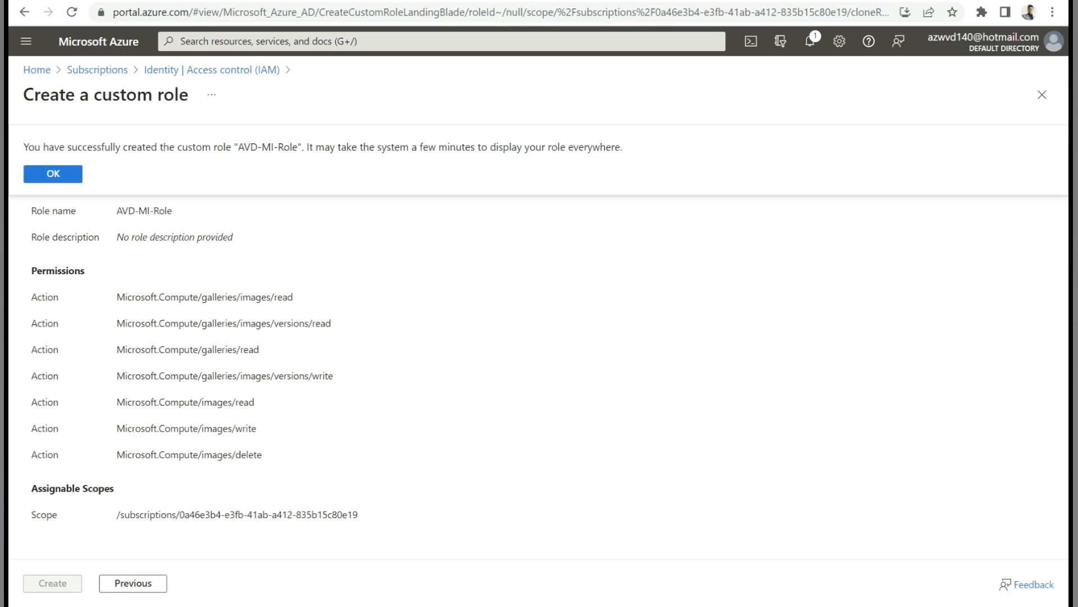
# Step: Dismiss the creation confirmation, search the subscription's roles for "avd" and view the details of AVD-MI-Role
pyautogui.click(54, 177)
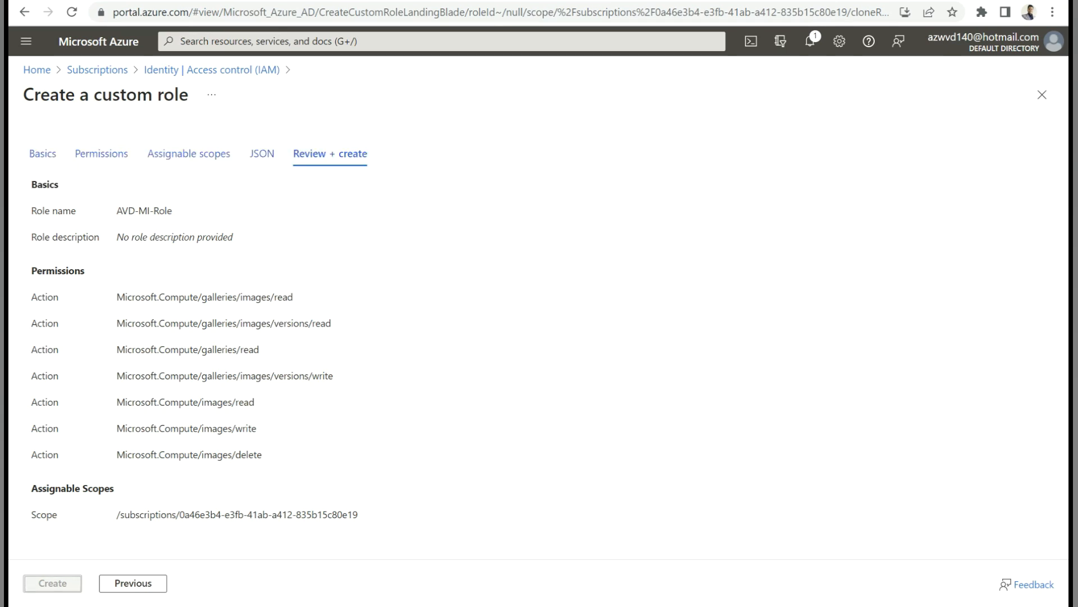
pyautogui.click(433, 178)
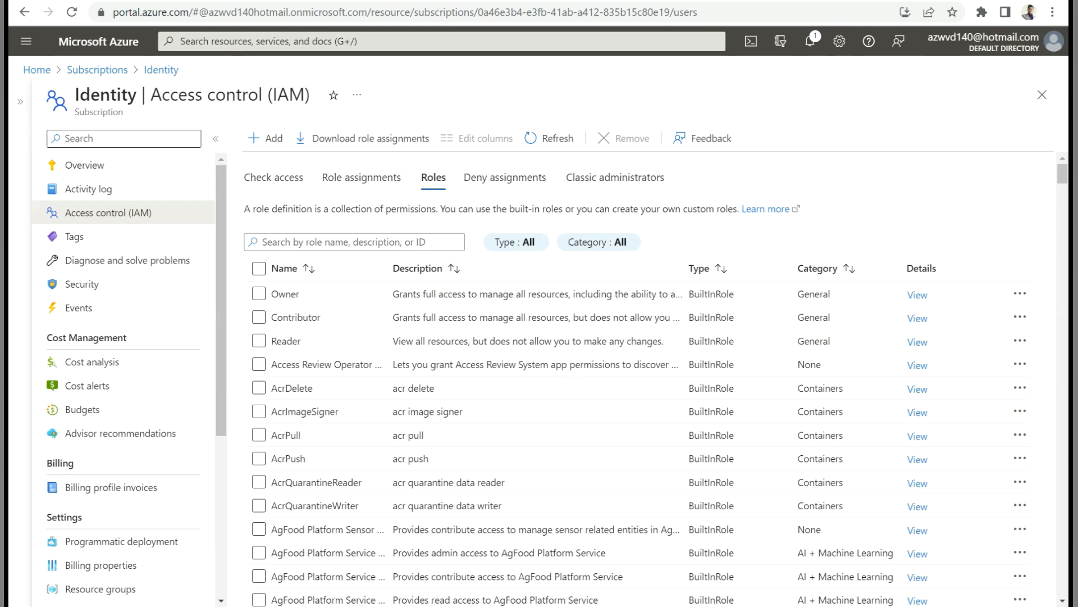
pyautogui.click(354, 242)
pyautogui.write('avd')
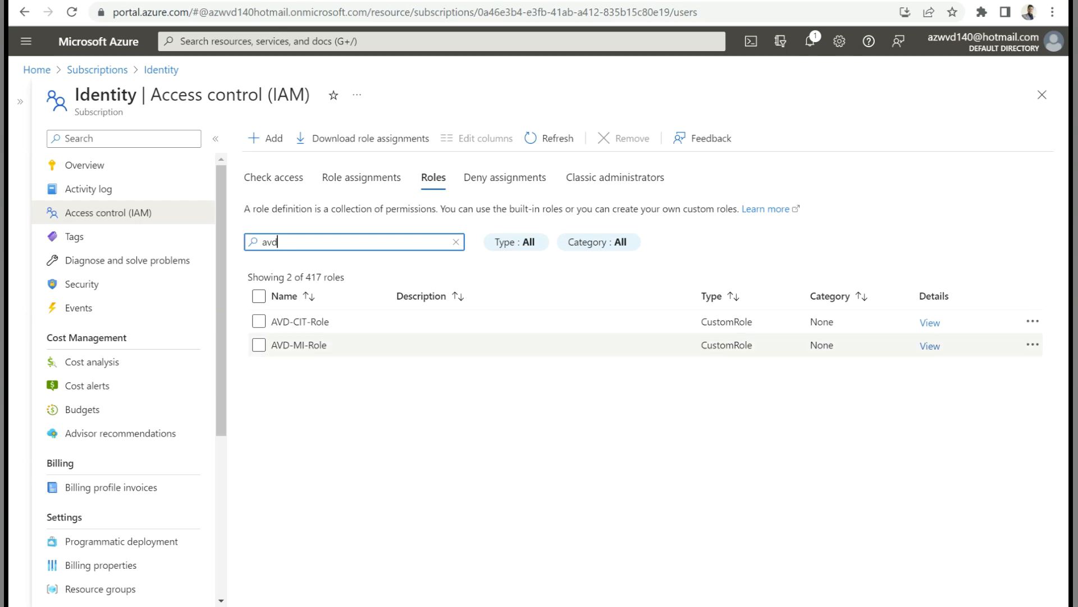
pyautogui.moveTo(327, 345); pyautogui.dragTo(271, 345)
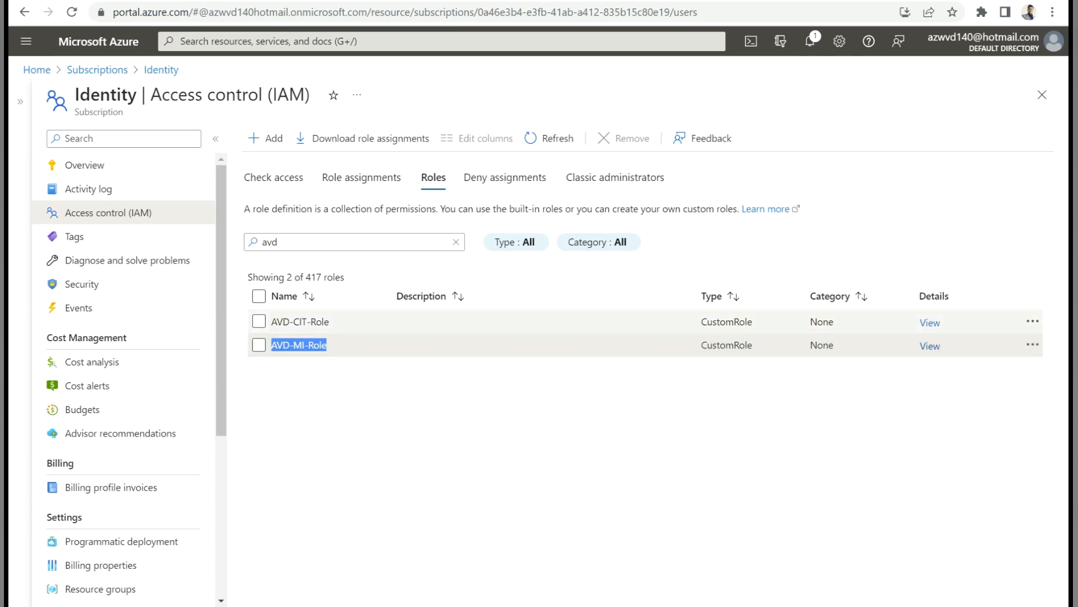
pyautogui.click(931, 345)
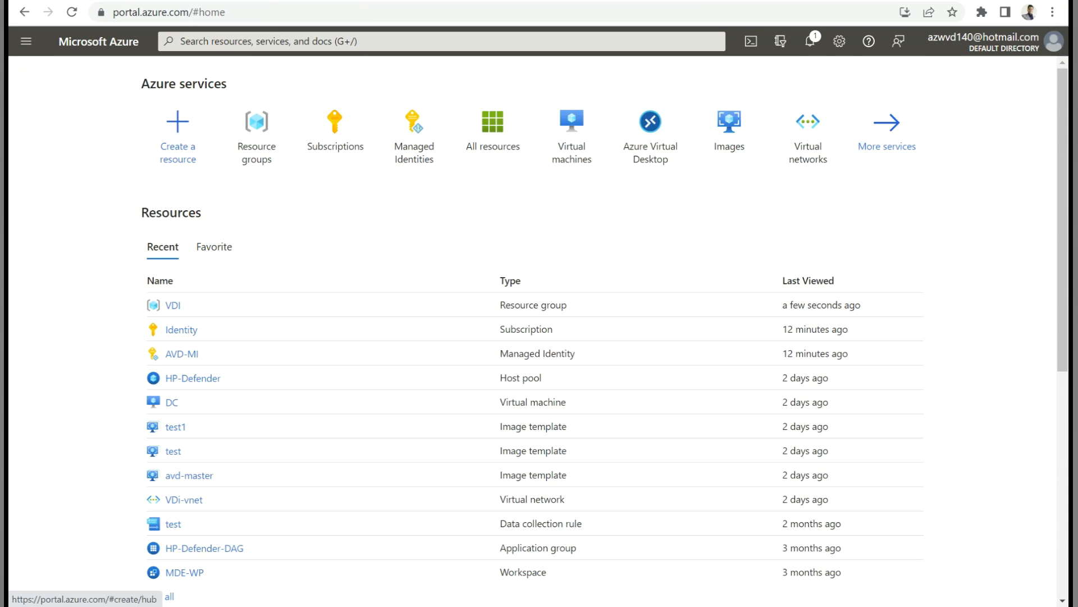
# Step: Start a role assignment in the VDI resource group's access control, choosing the custom role AVD-MI-Role, and continue to its members
pyautogui.click(257, 134)
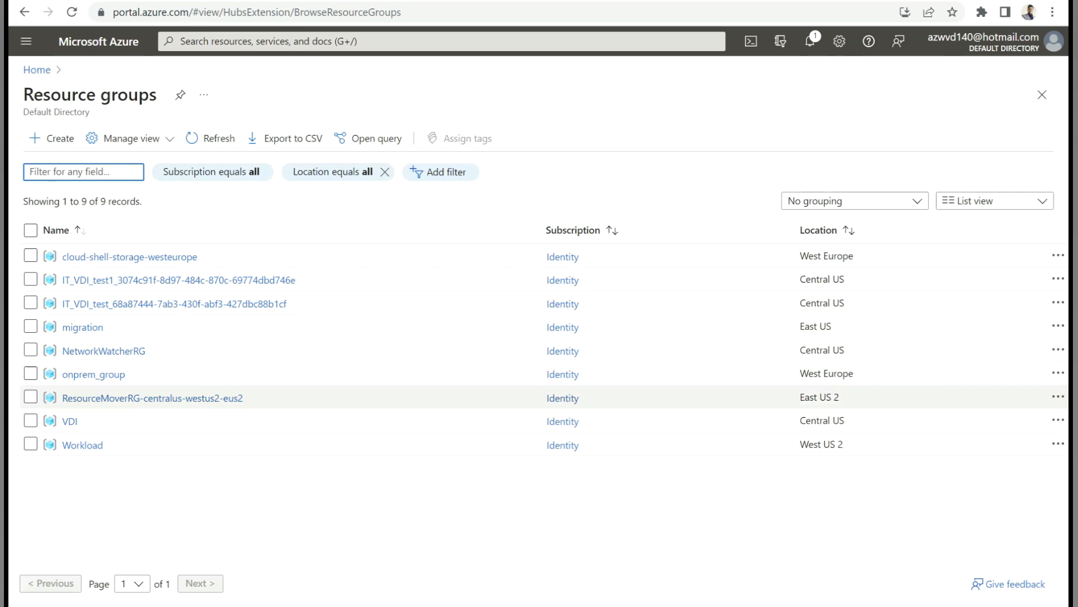
pyautogui.click(70, 421)
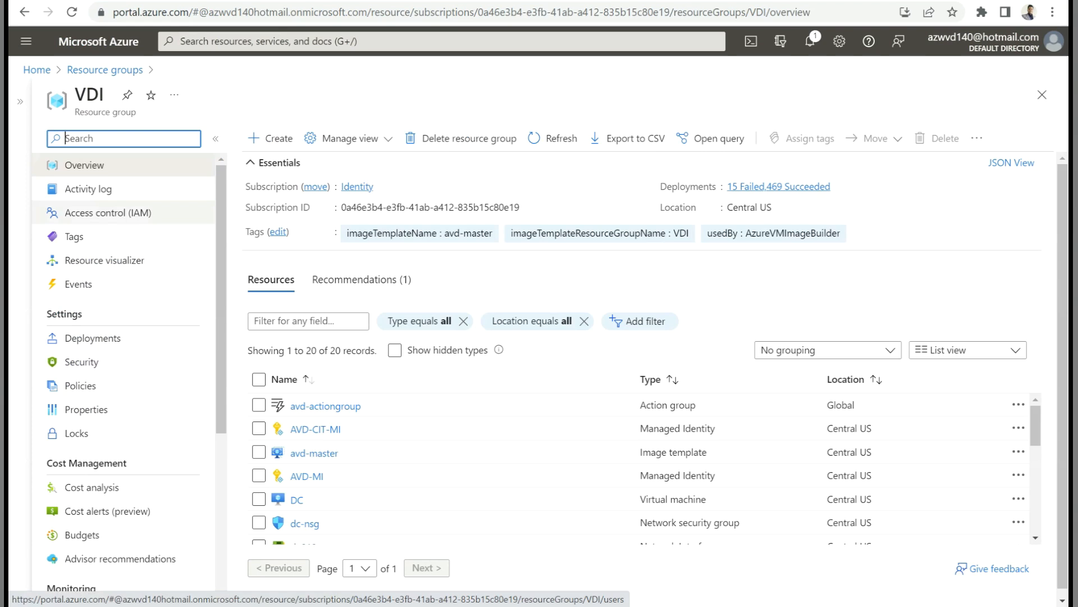
pyautogui.click(108, 213)
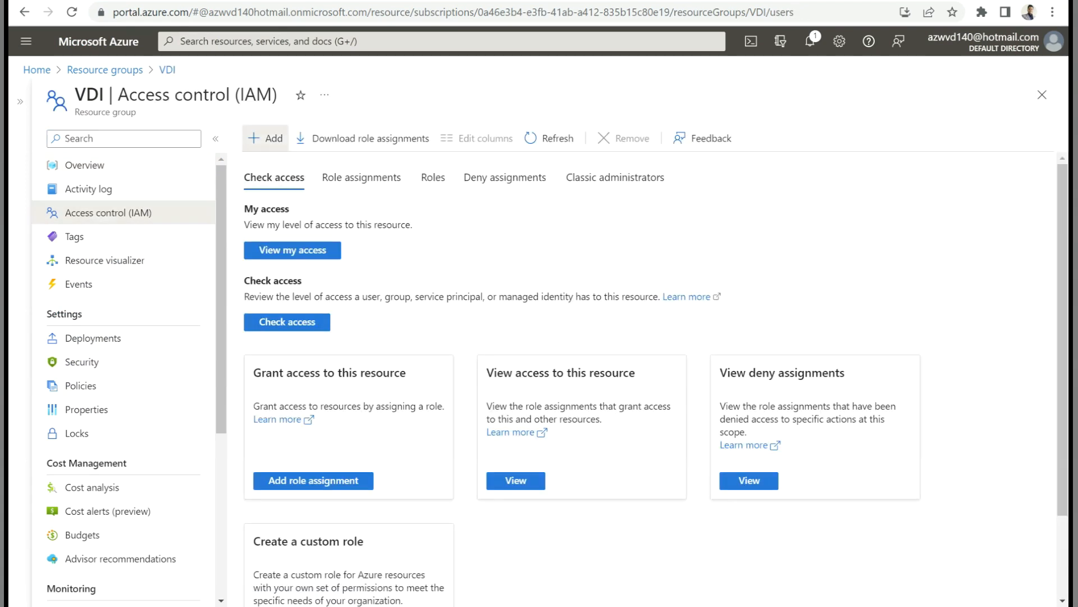
pyautogui.click(266, 138)
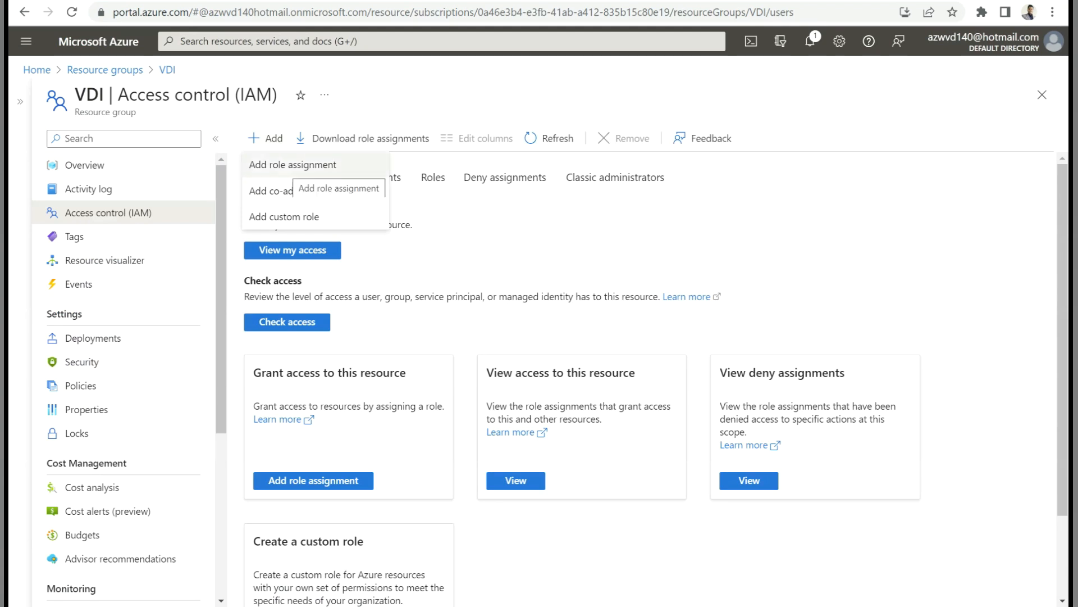
pyautogui.click(264, 166)
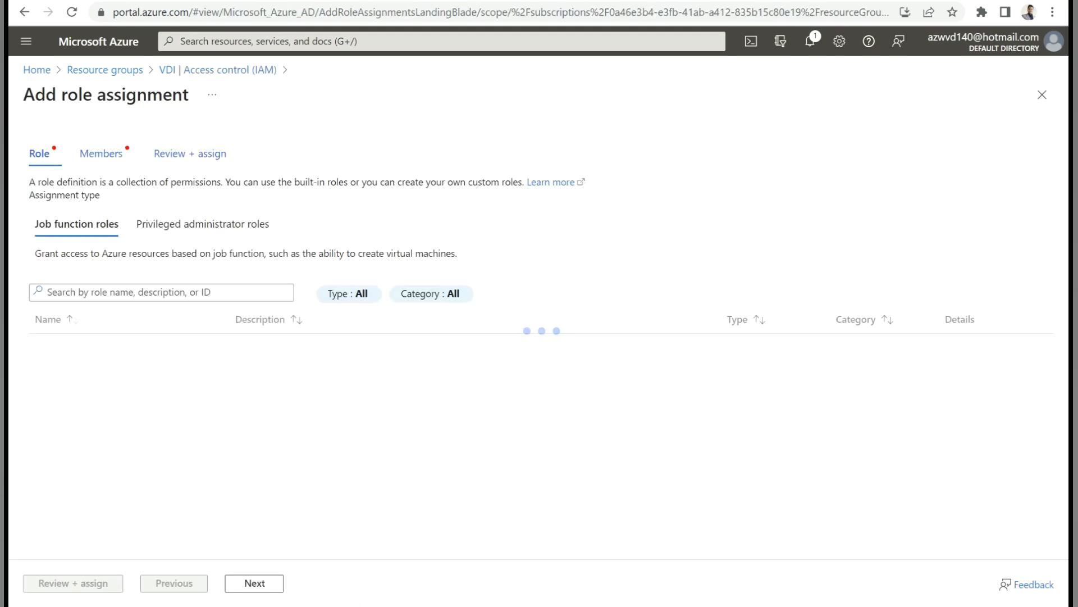
pyautogui.click(129, 292)
pyautogui.write('avd')
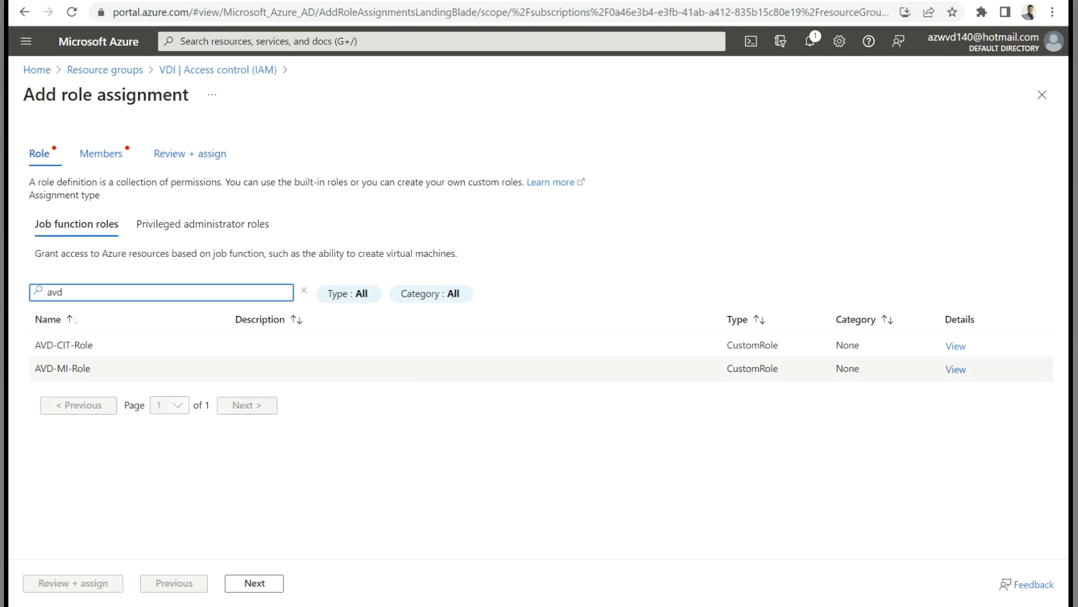
pyautogui.click(63, 368)
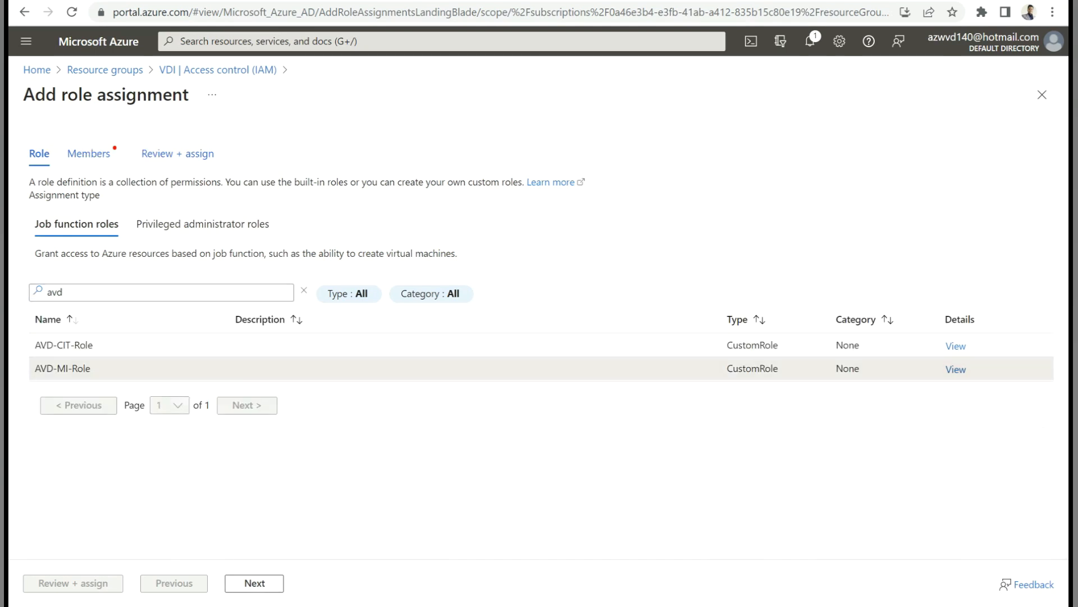
pyautogui.click(254, 584)
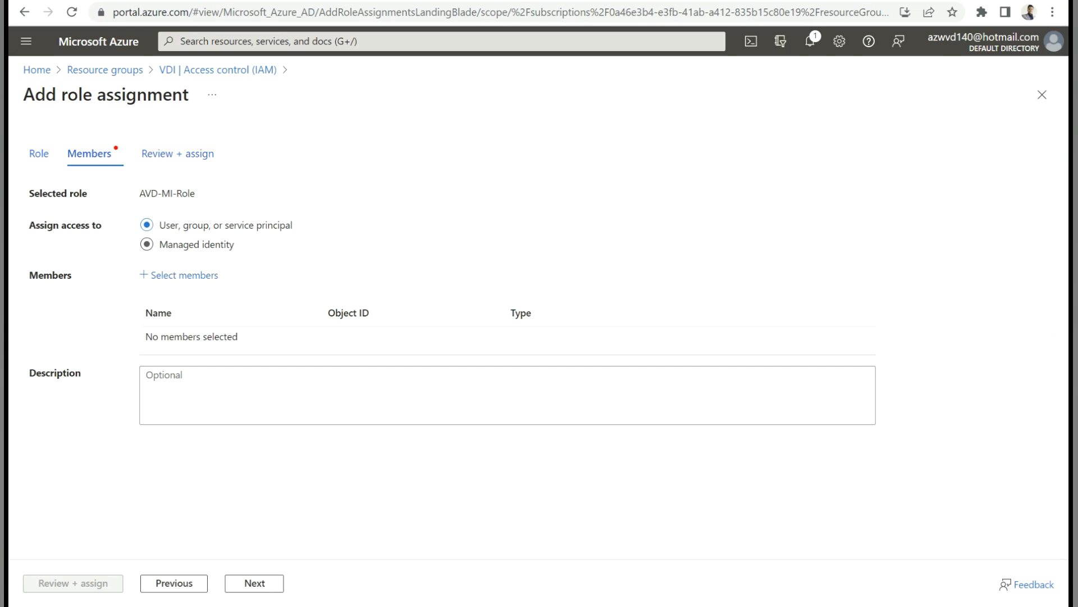
# Step: Add the user-assigned managed identity AVD-MI as the role's member and complete the role assignment
pyautogui.click(147, 244)
pyautogui.click(185, 276)
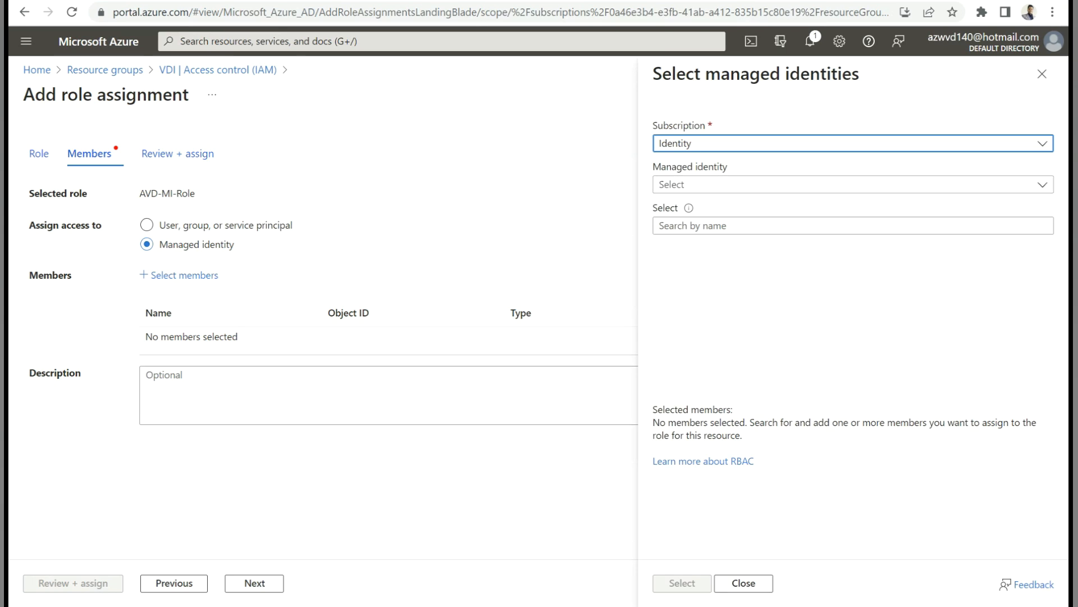
pyautogui.click(853, 184)
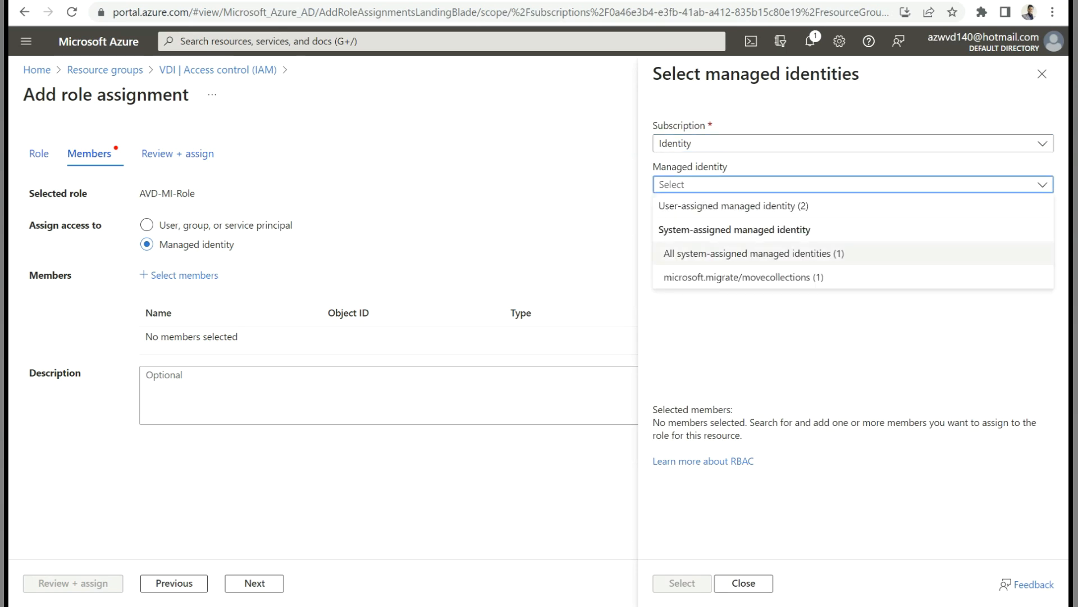
pyautogui.click(689, 205)
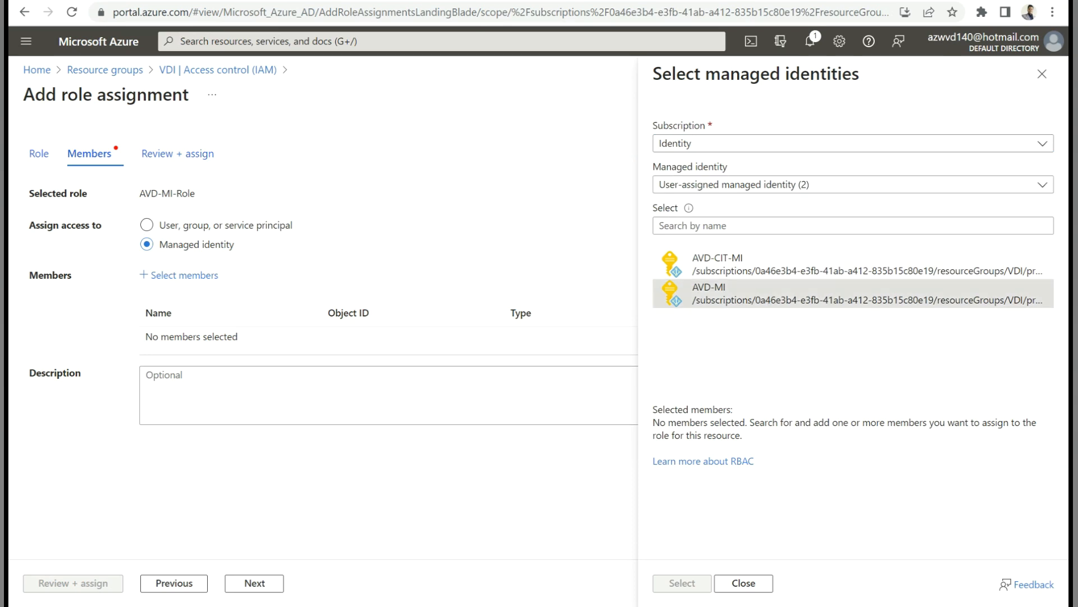
pyautogui.click(742, 293)
pyautogui.click(682, 583)
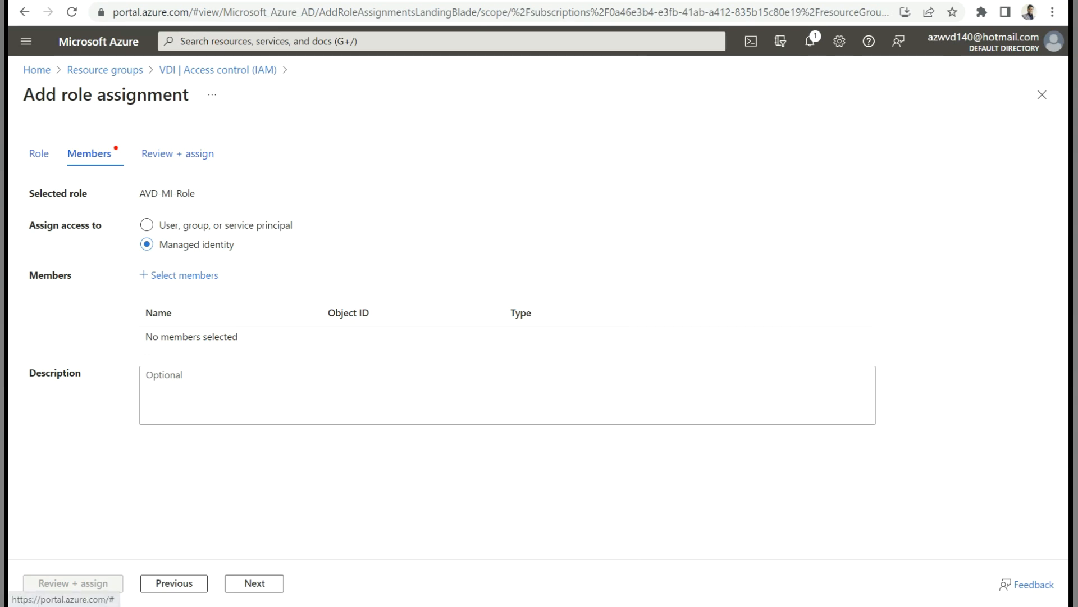
pyautogui.click(73, 583)
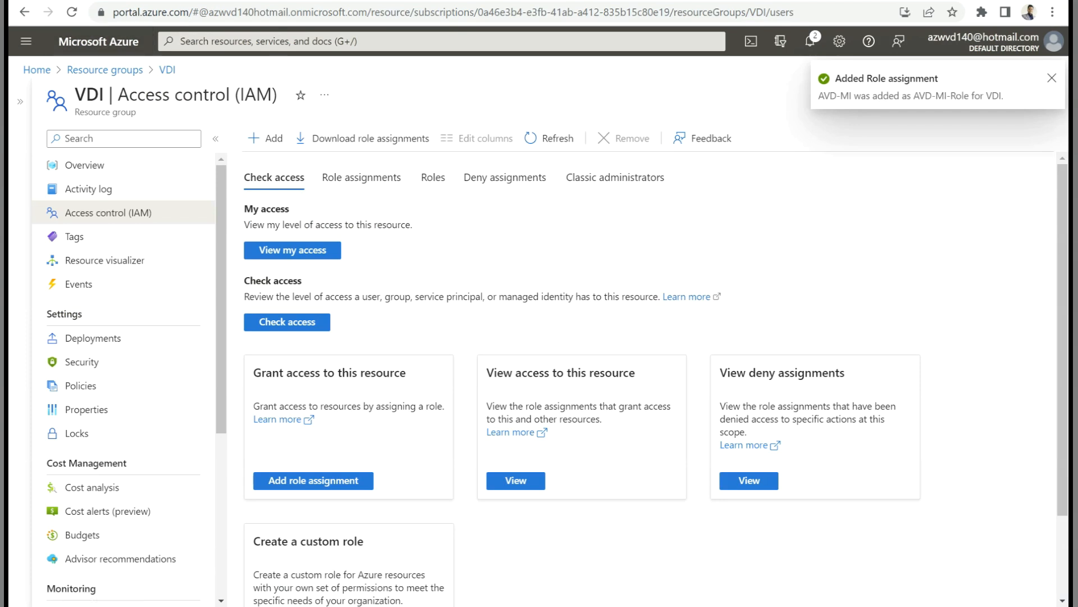
# Step: Start a new Azure Virtual Desktop custom image template named AVD-CIT-Demo without importing from an existing template
pyautogui.click(359, 41)
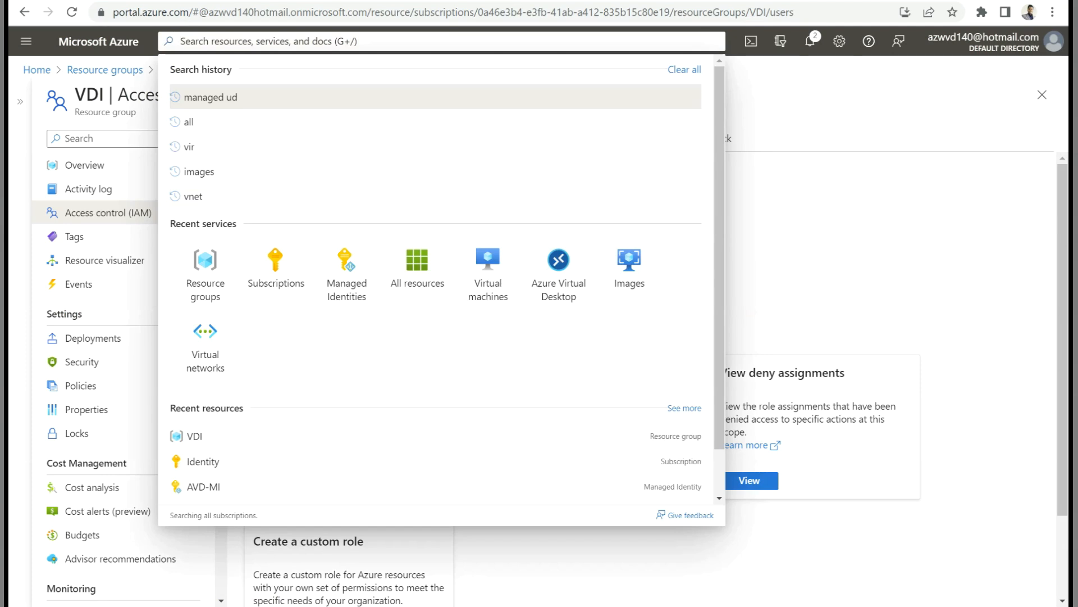
pyautogui.click(559, 267)
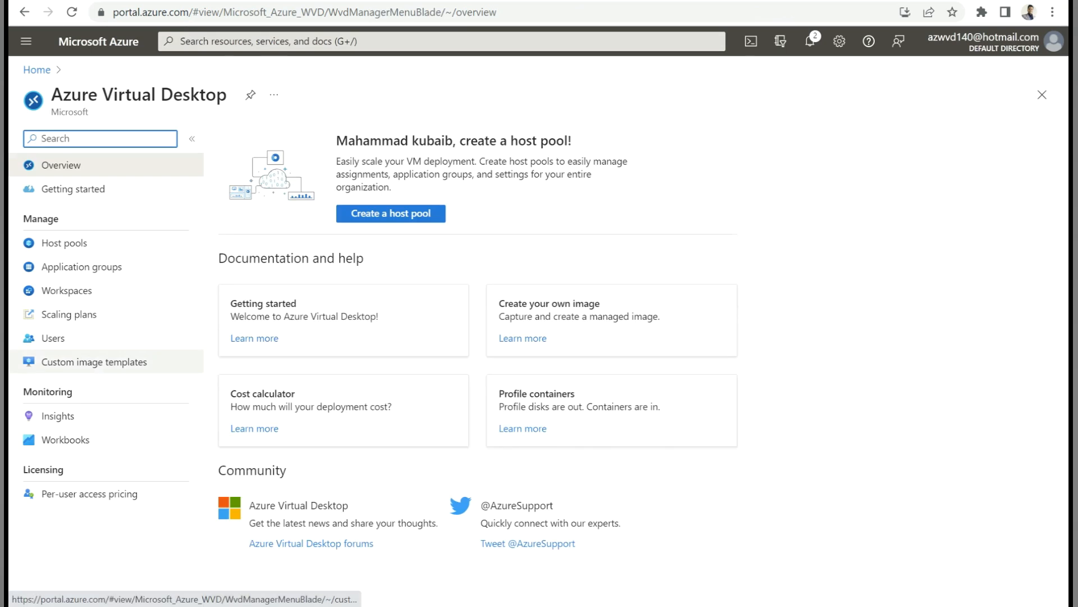
pyautogui.click(94, 362)
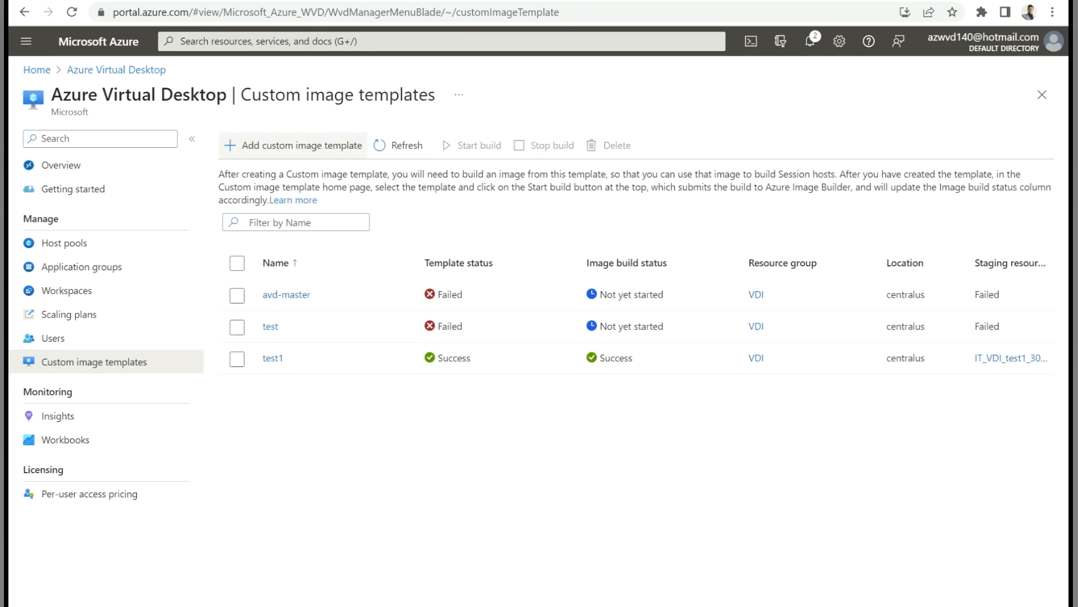
pyautogui.click(294, 145)
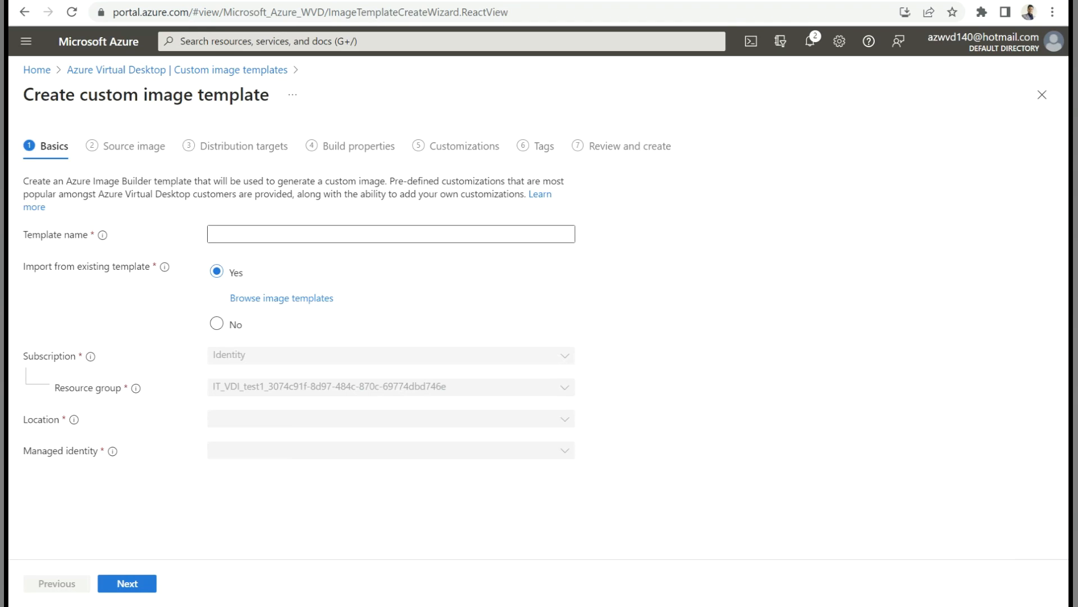
pyautogui.click(391, 234)
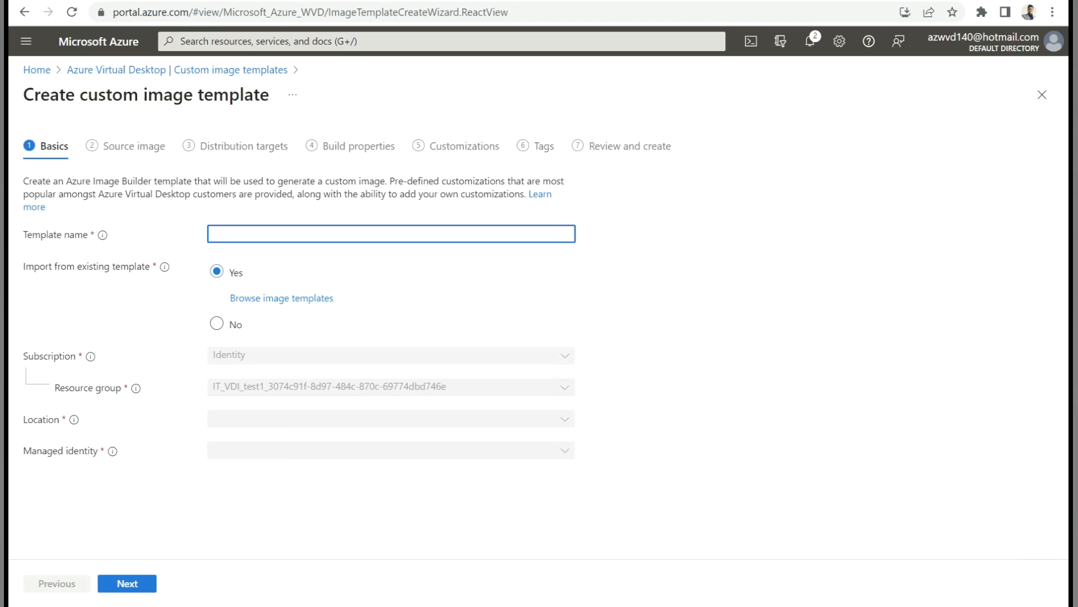
pyautogui.write('AVD-CIT-Demo')
pyautogui.click(217, 324)
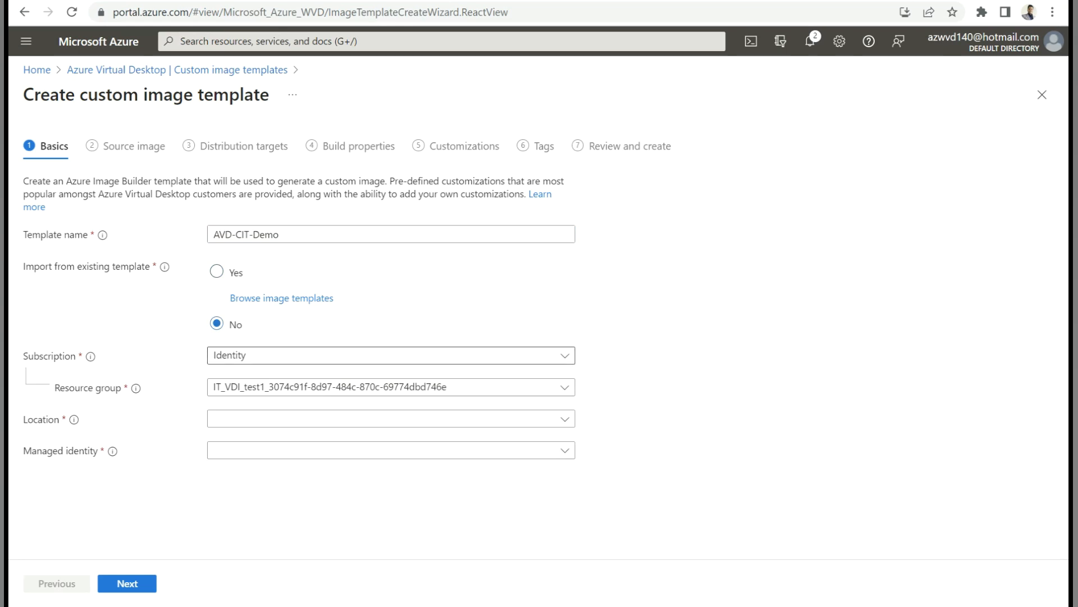
# Step: Set the template's resource group to VDI, location to Central US and managed identity to AVD-MI, and continue to the source image
pyautogui.click(391, 387)
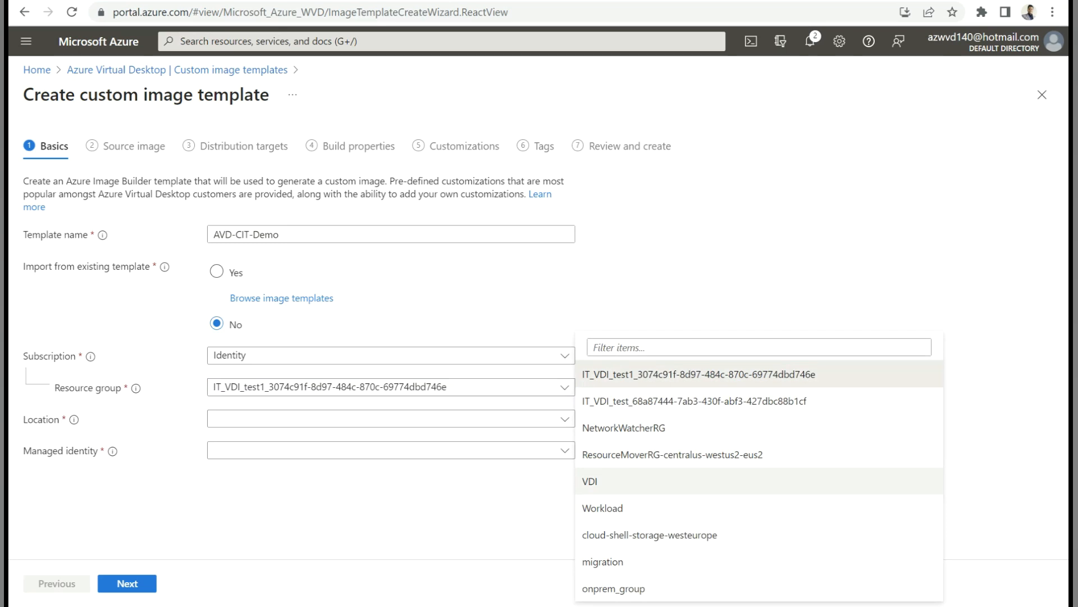
pyautogui.click(591, 481)
pyautogui.click(391, 419)
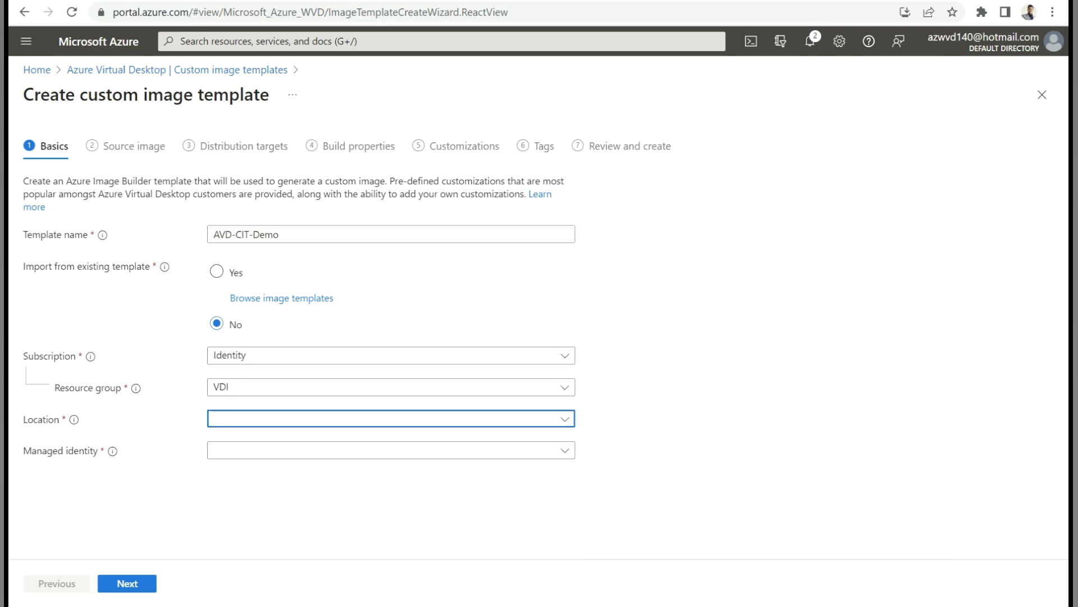
pyautogui.click(607, 277)
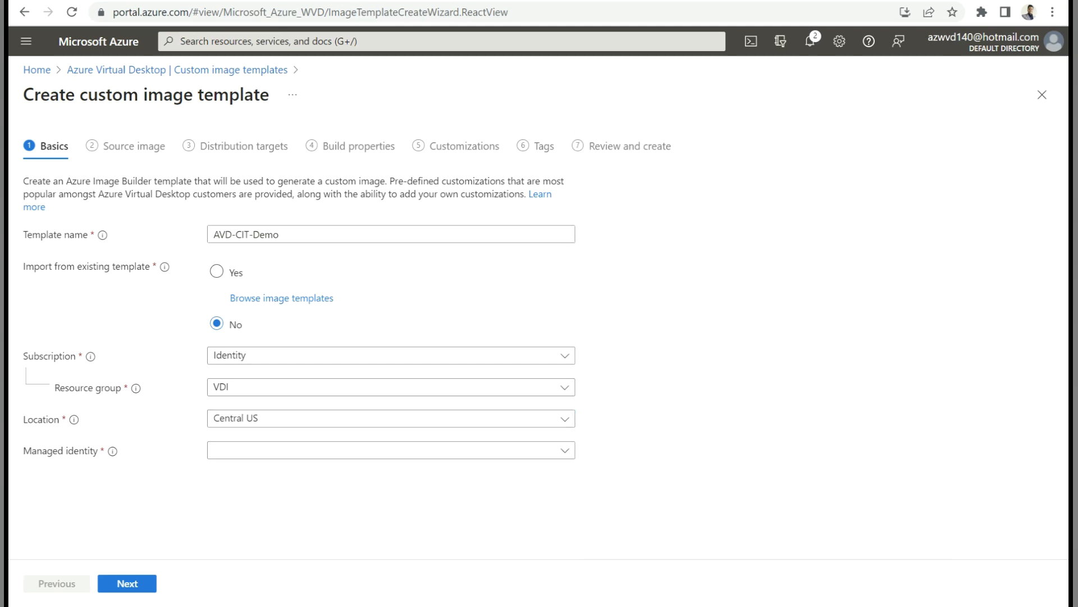
pyautogui.click(391, 450)
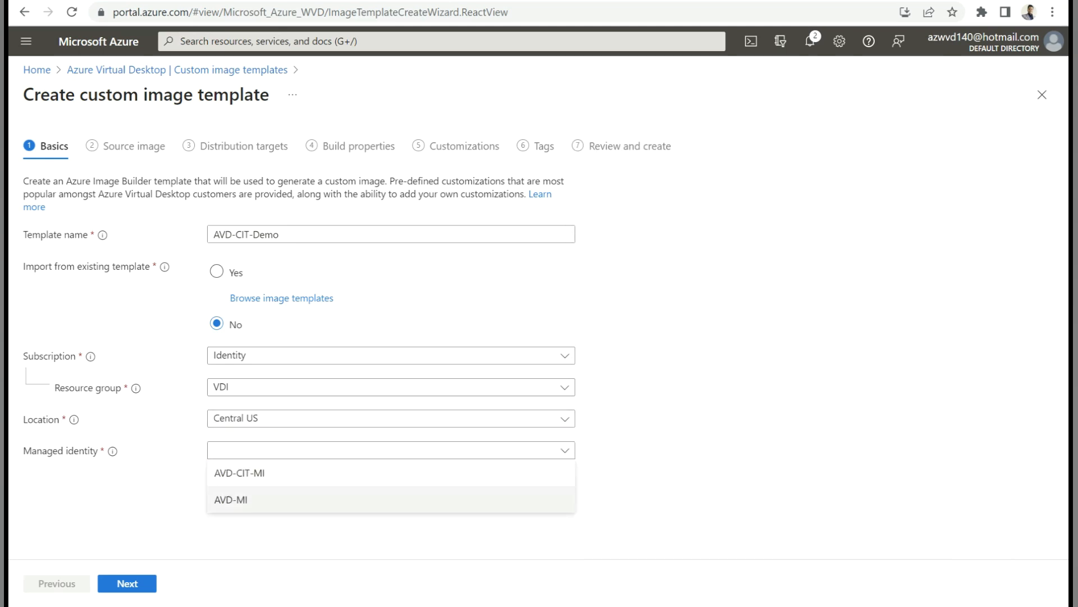
pyautogui.click(247, 499)
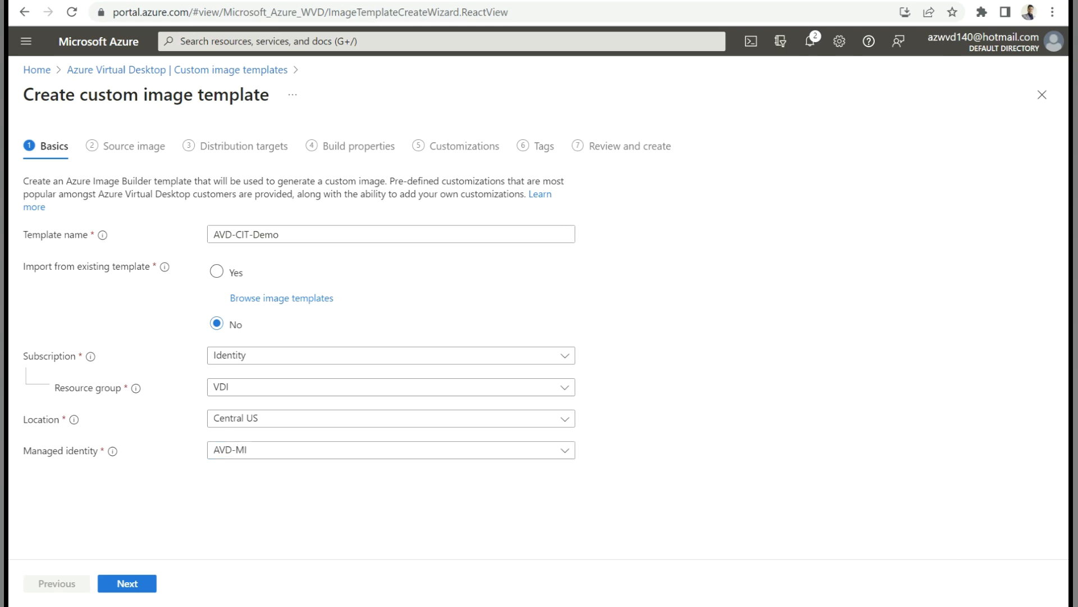
pyautogui.click(127, 584)
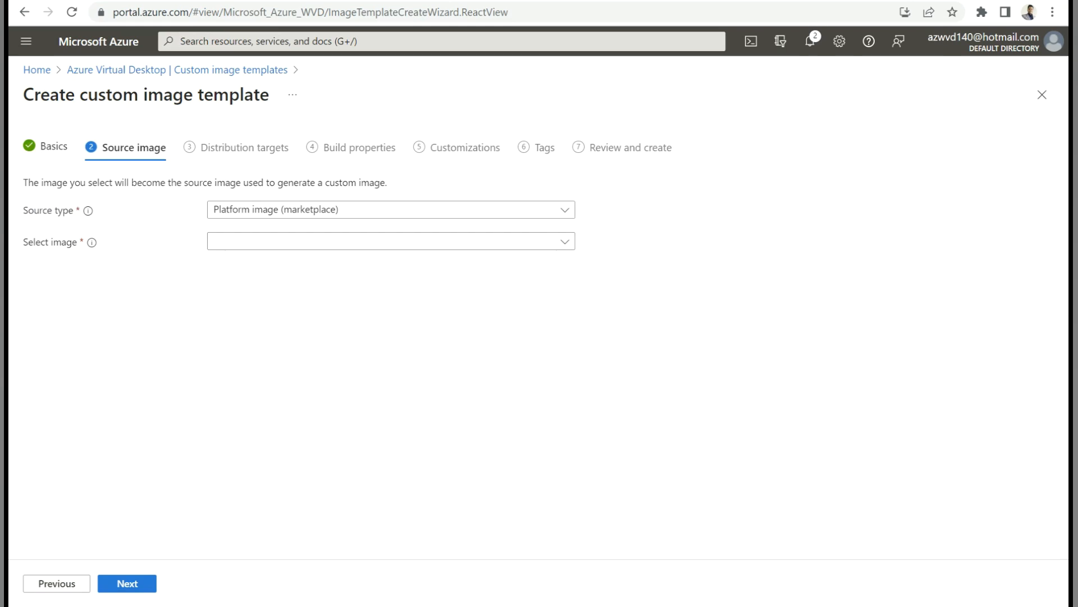
# Step: Set the source type to Platform image (marketplace) and select the image Windows 10 Enterprise multi-session, version 22H2 - Gen2
pyautogui.click(391, 210)
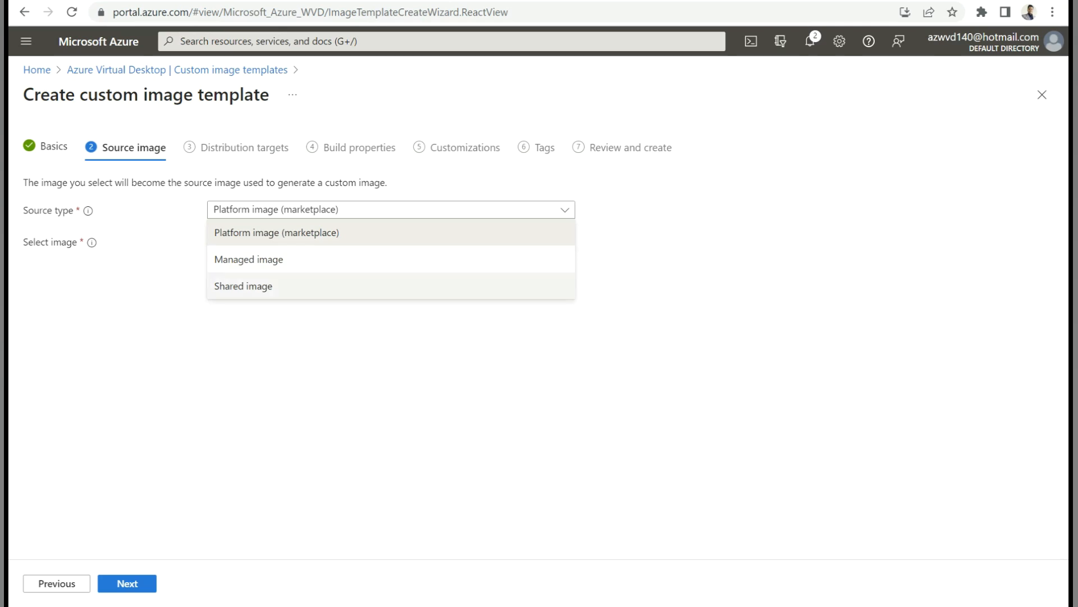
pyautogui.click(277, 232)
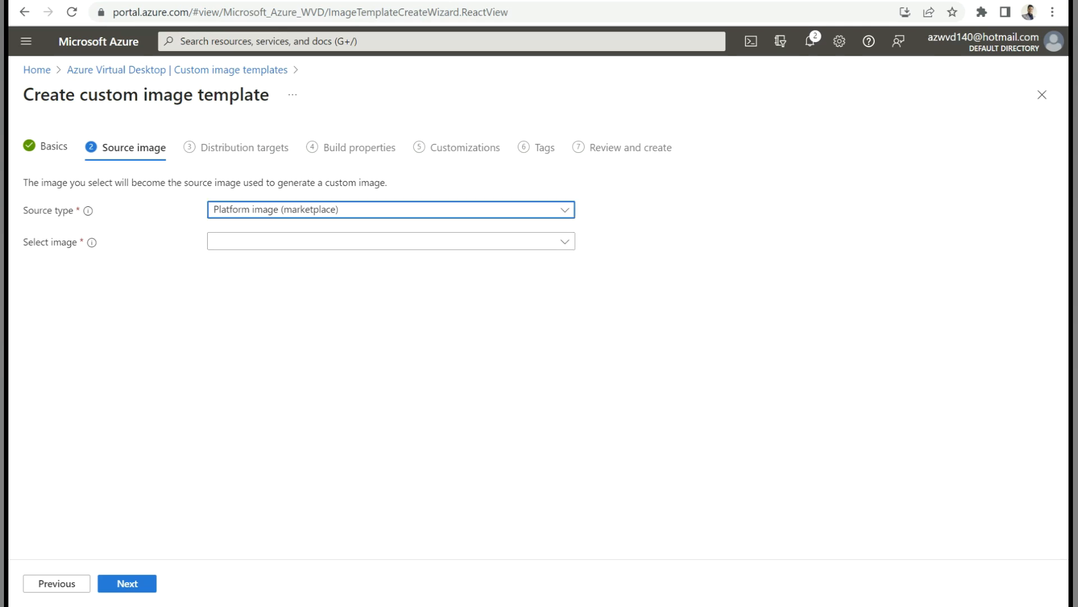
pyautogui.click(391, 241)
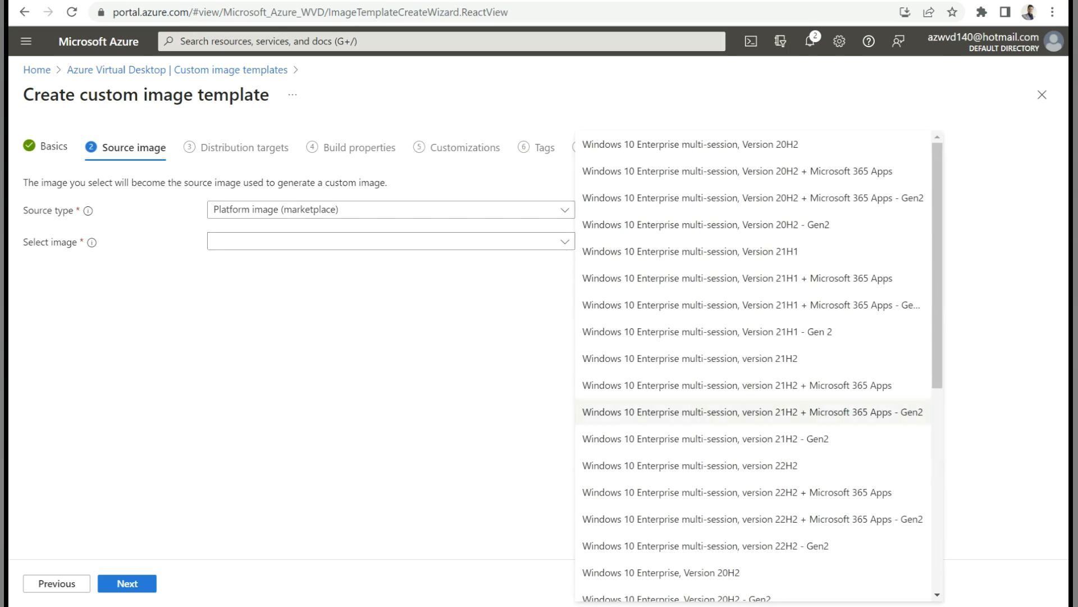
pyautogui.scroll(-3, 752, 427)
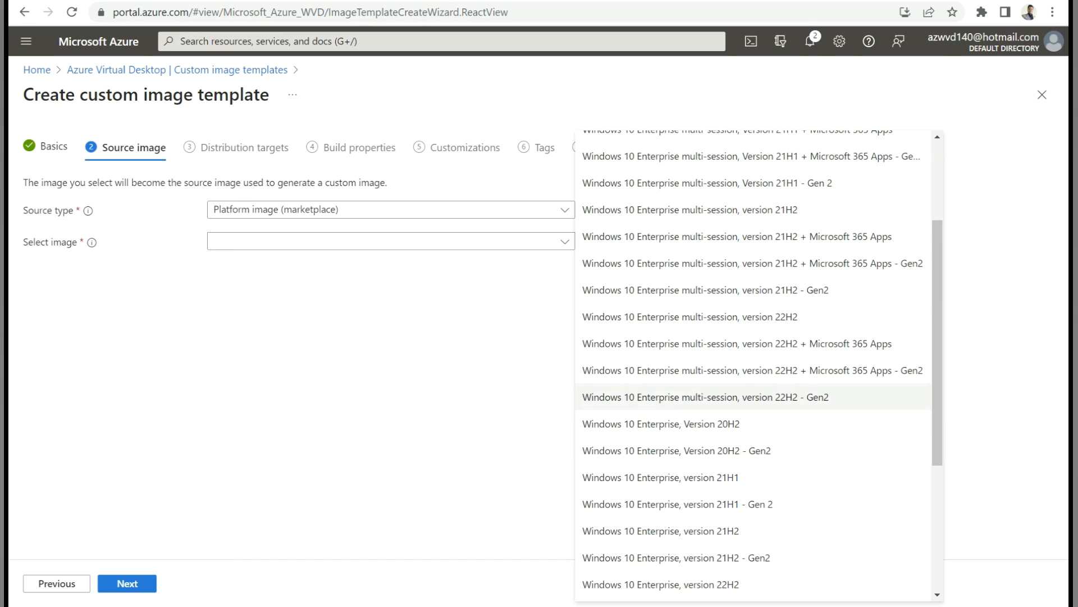
pyautogui.click(706, 397)
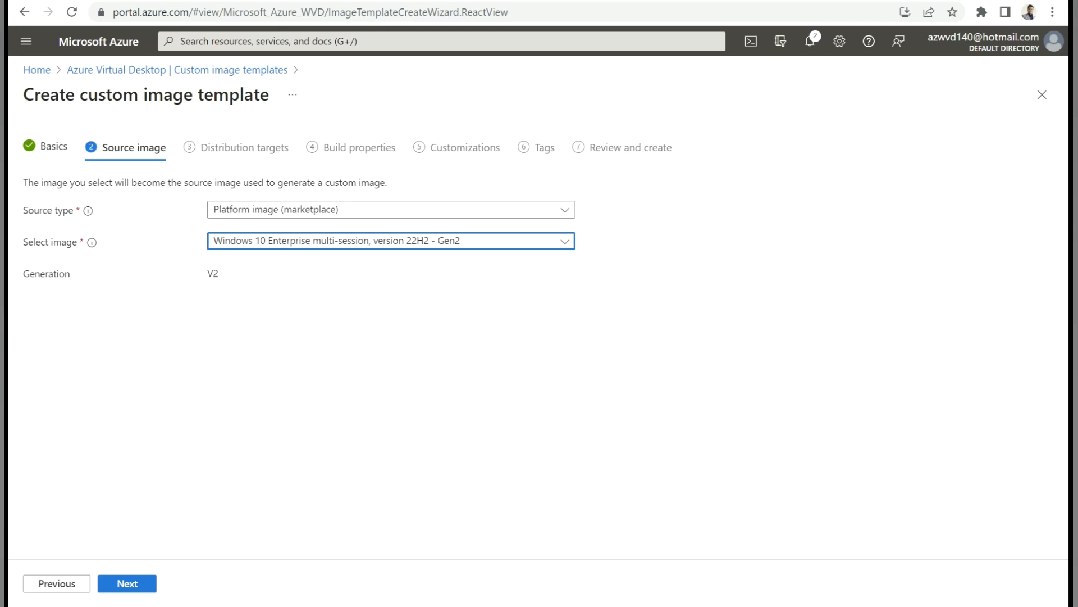
# Step: Continue to the distribution targets and create a managed image named Demo-Image-VIT in the VDI resource group
pyautogui.click(127, 584)
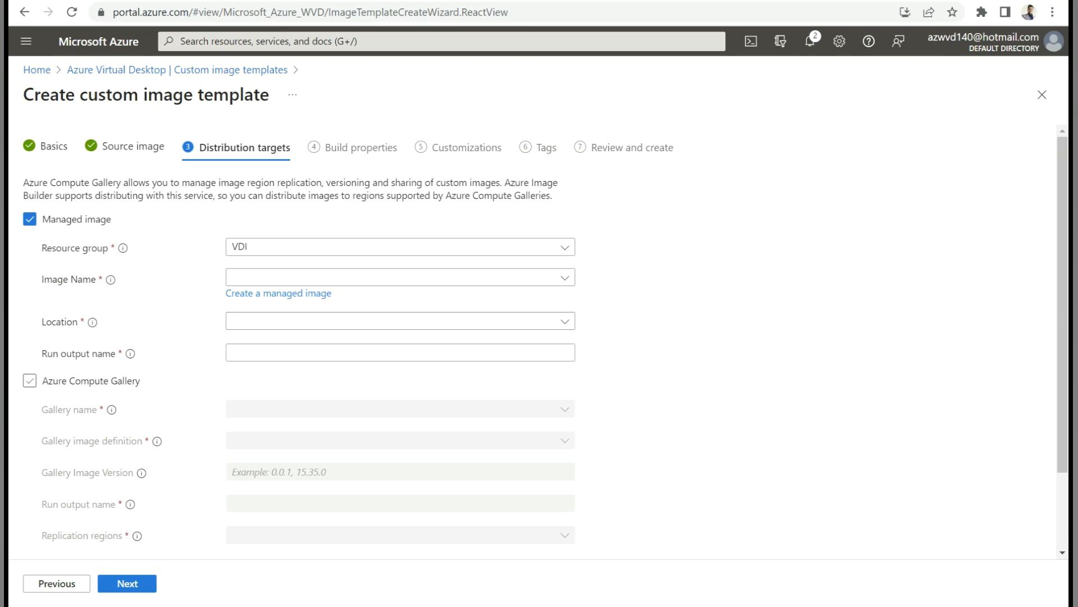
pyautogui.scroll(-1, 533, 337)
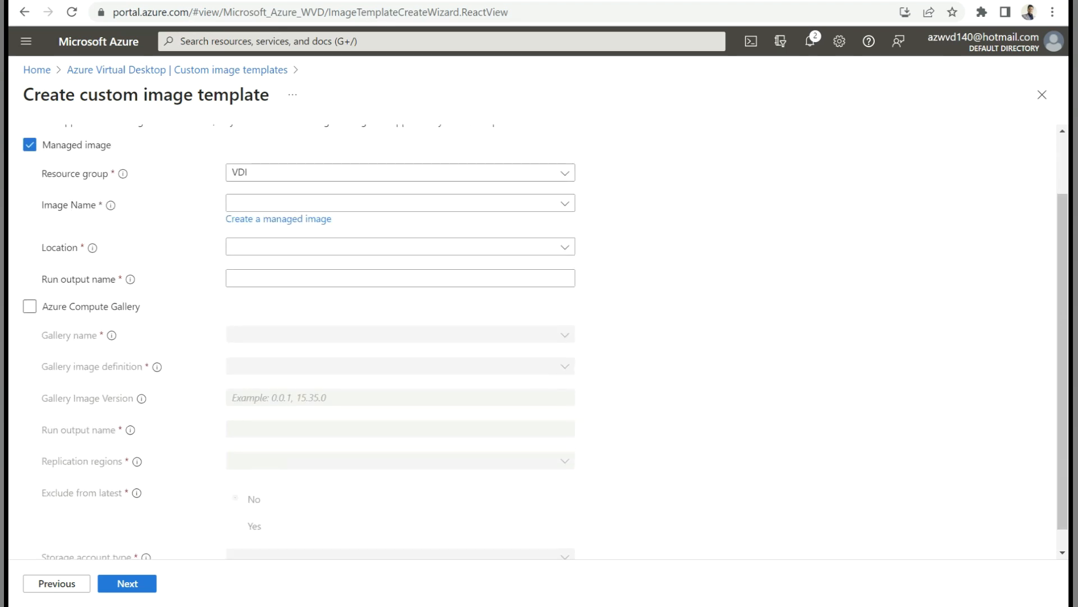
pyautogui.scroll(-1, 534, 337)
pyautogui.scroll(2, 534, 337)
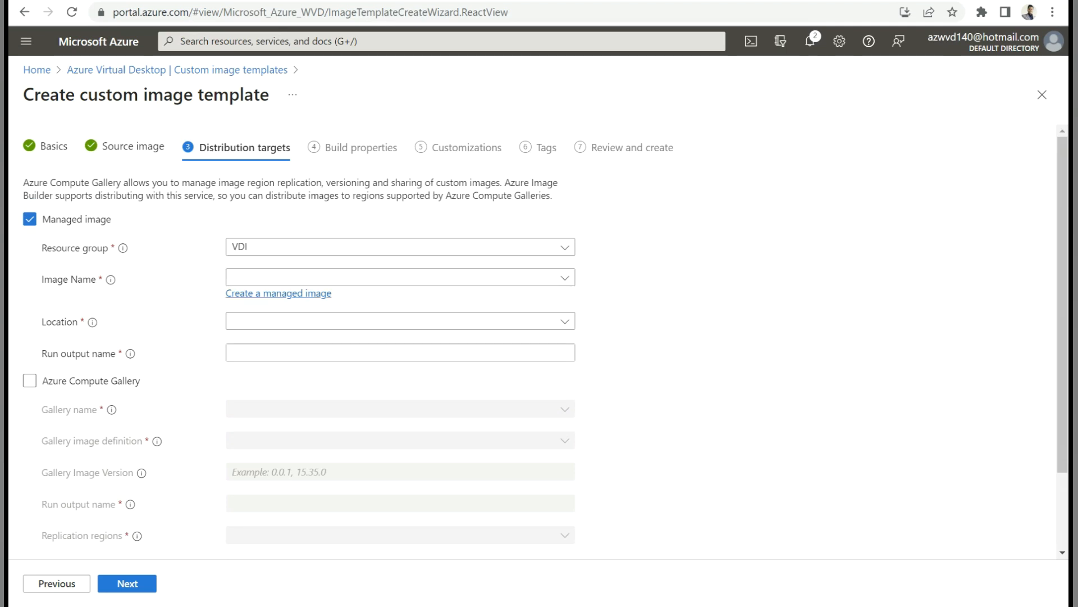
pyautogui.click(278, 293)
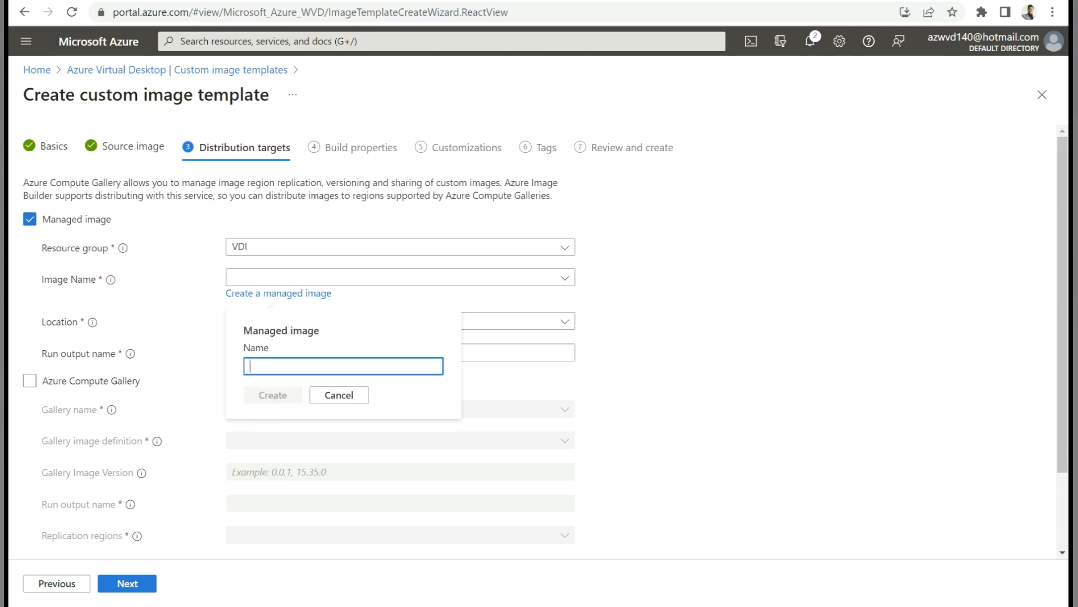
pyautogui.write('Dem')
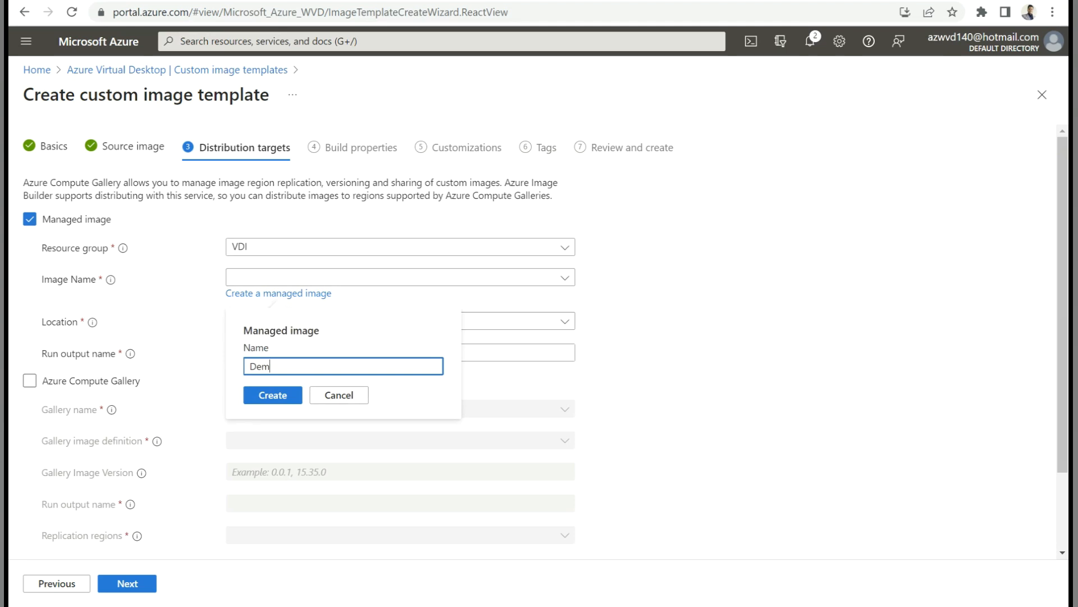
pyautogui.write('o-Image-VIT')
pyautogui.press('Return')
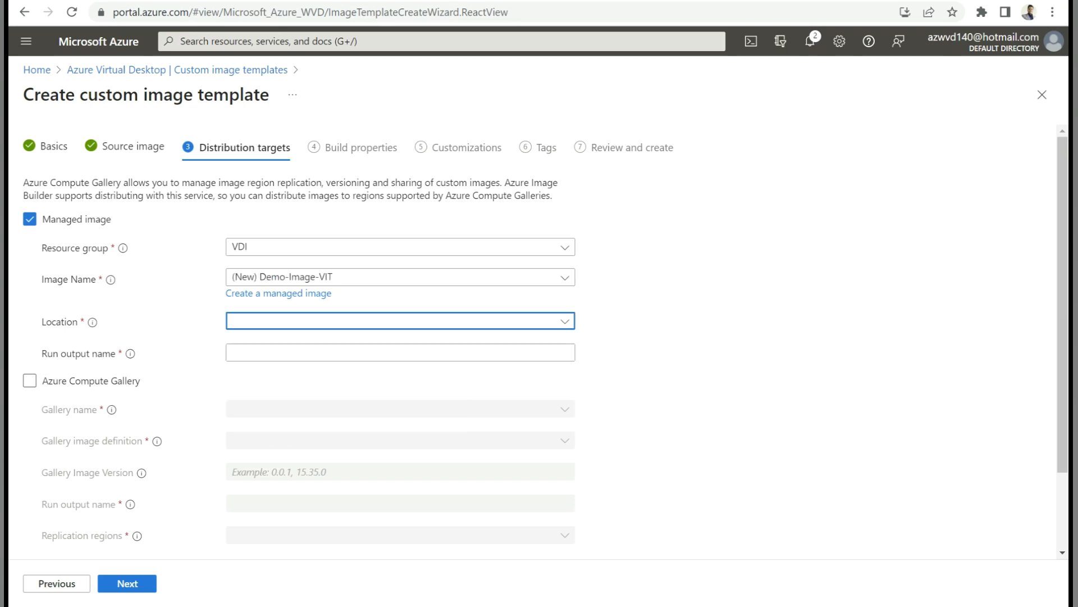
# Step: Set the managed image's location to Central US and run output name to Demo-Image, and continue to the build properties
pyautogui.click(400, 321)
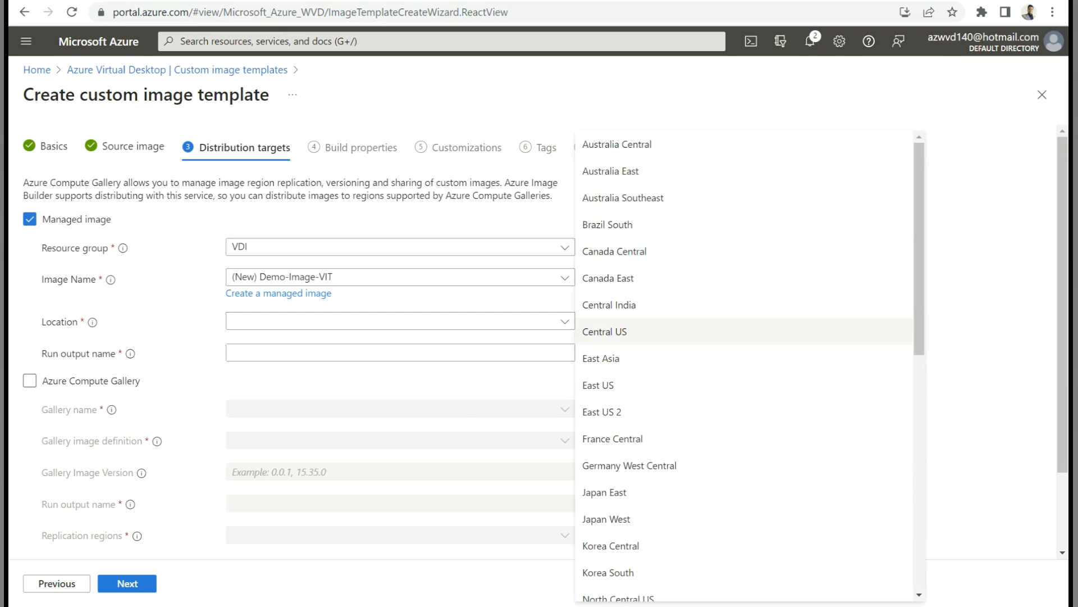
pyautogui.press('Return')
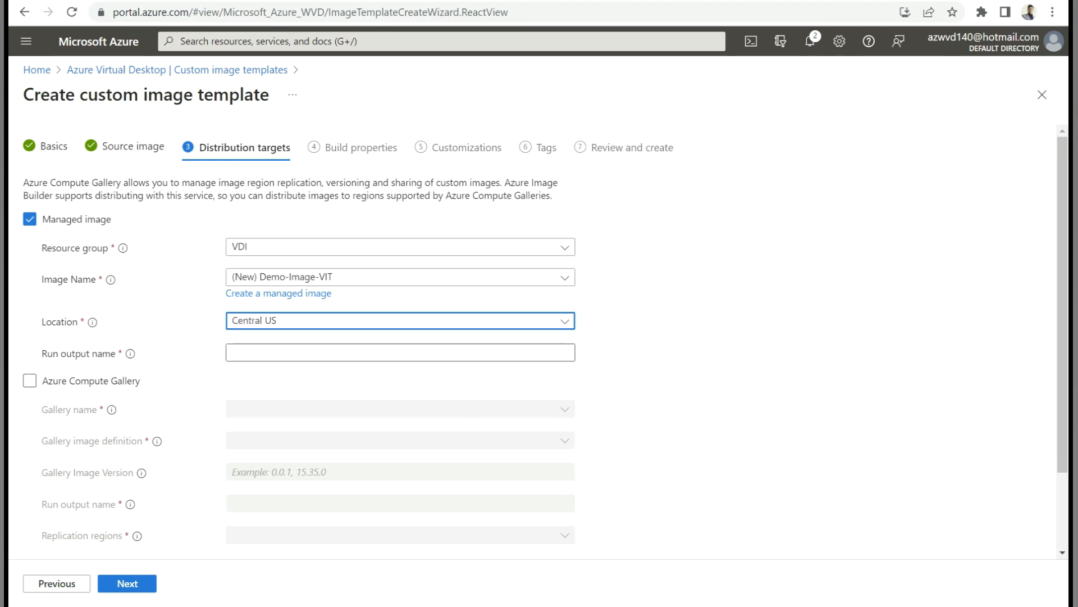
pyautogui.click(400, 353)
pyautogui.write('Demo')
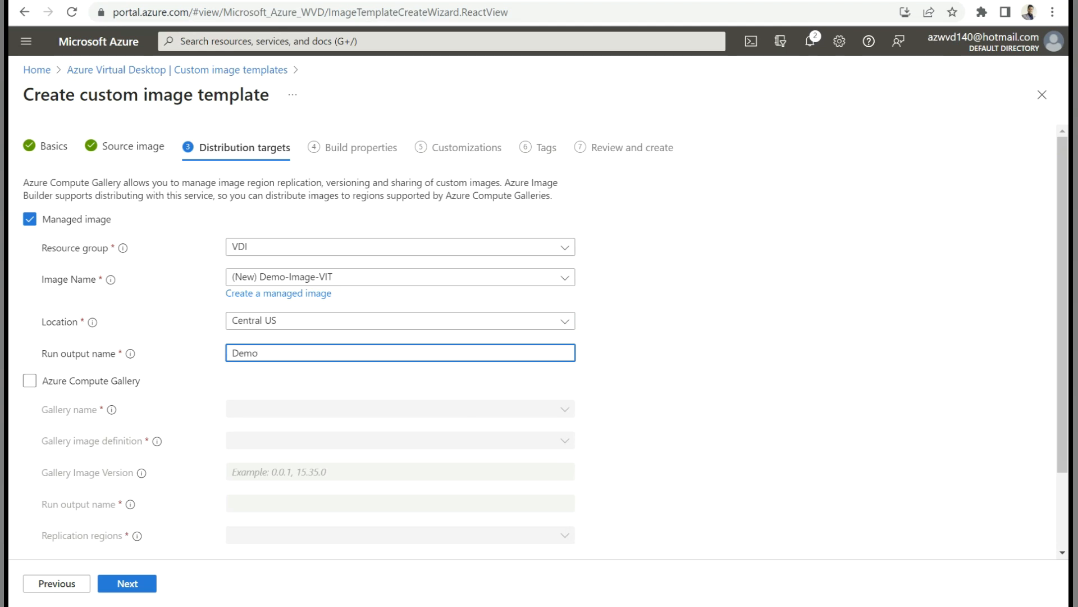
pyautogui.write('-Image')
pyautogui.click(128, 584)
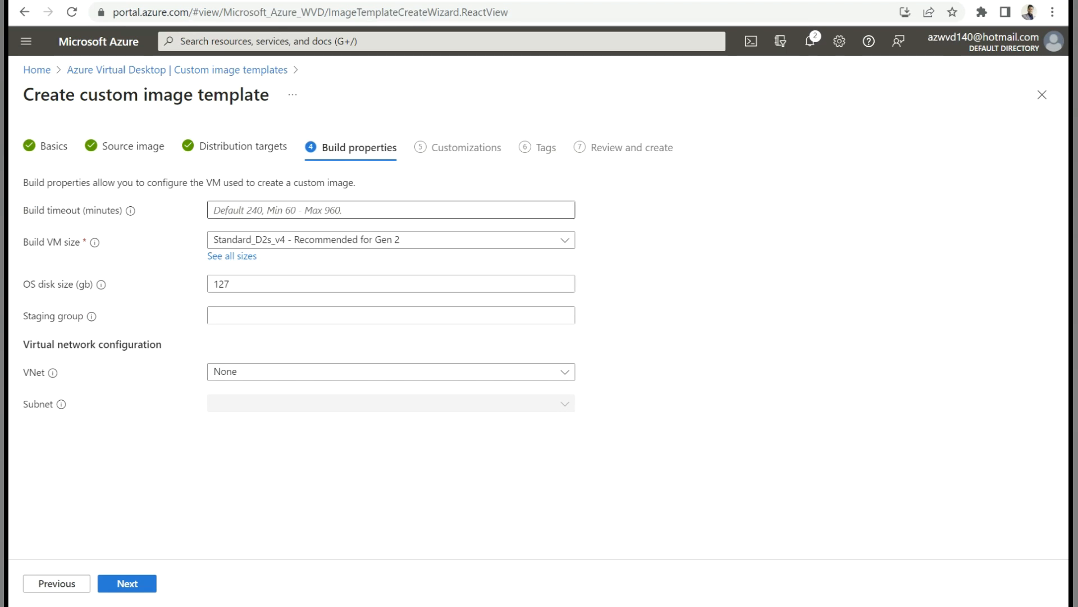
# Step: Keep the default build properties, continue to the customizations and open the selection of built-in scripts
pyautogui.click(391, 210)
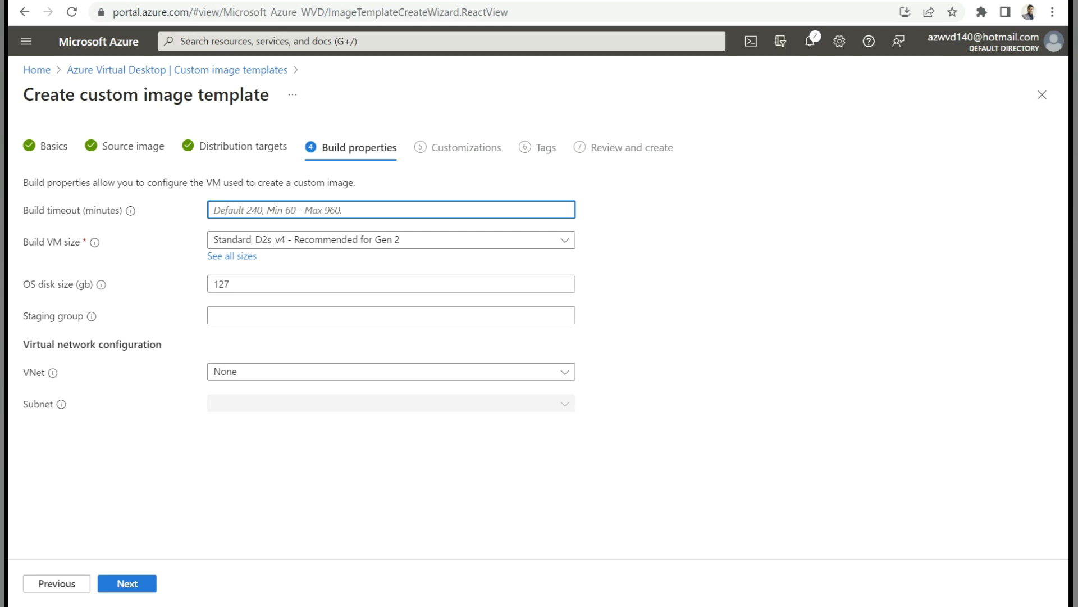
pyautogui.click(127, 583)
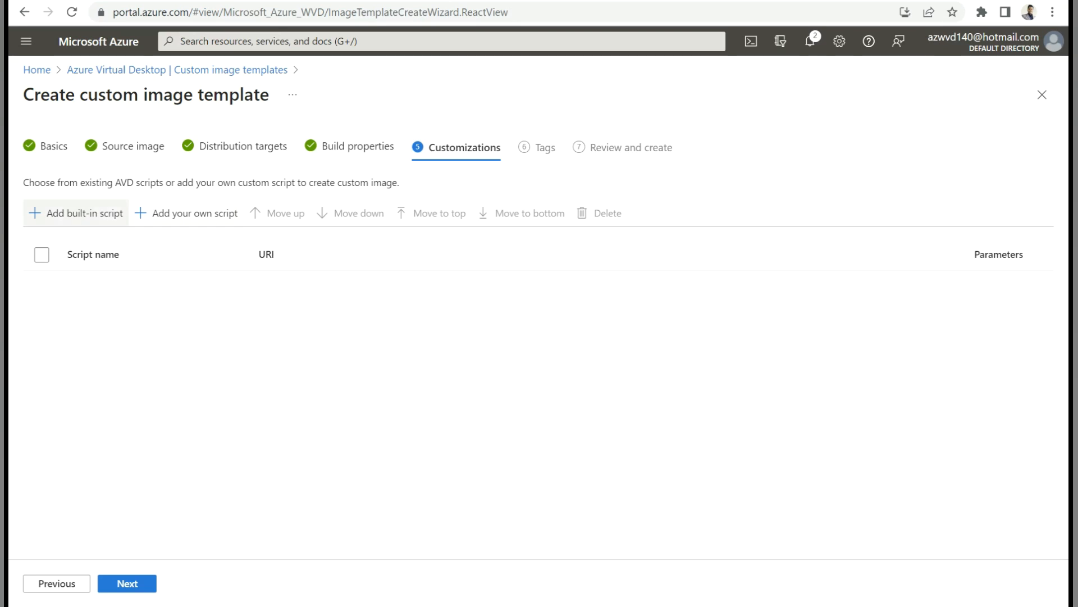
pyautogui.click(76, 213)
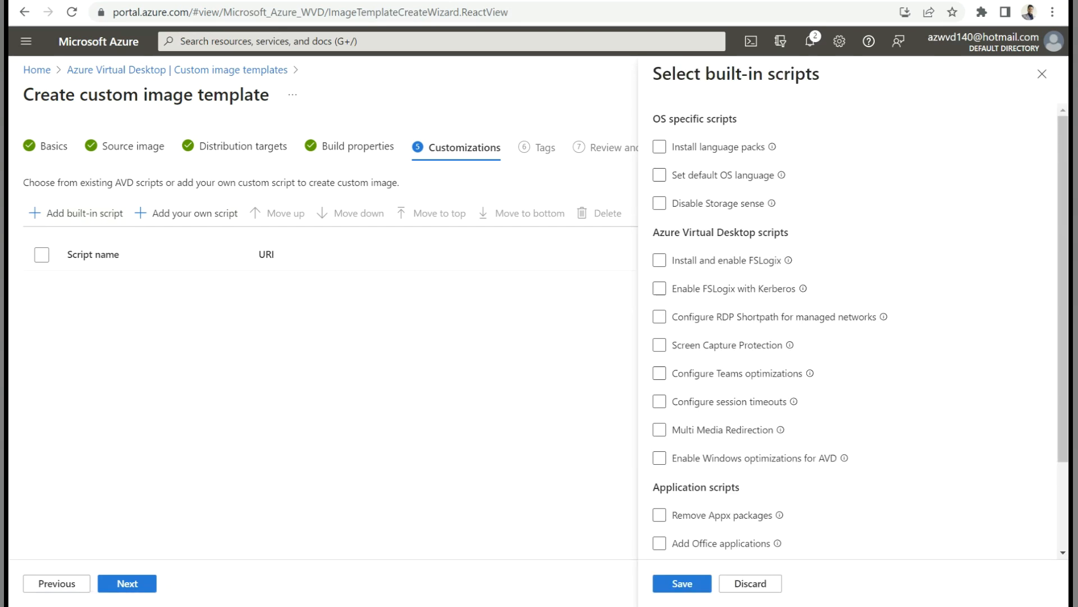
# Step: Select the Install language packs script with Arabic (Saudi Arabia) and the Screen Capture Protection script
pyautogui.click(660, 147)
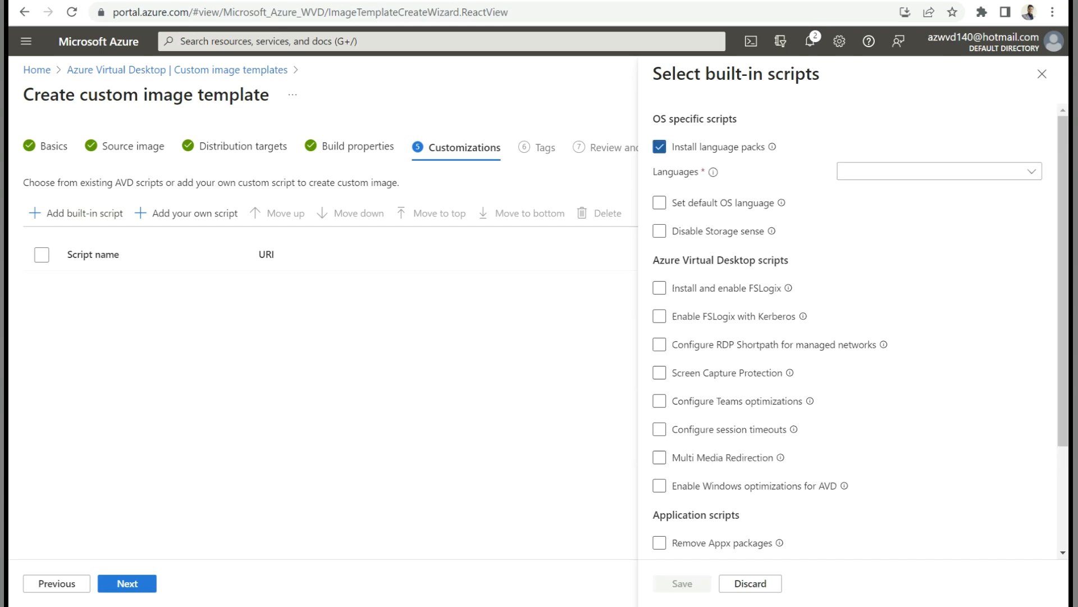
pyautogui.click(941, 171)
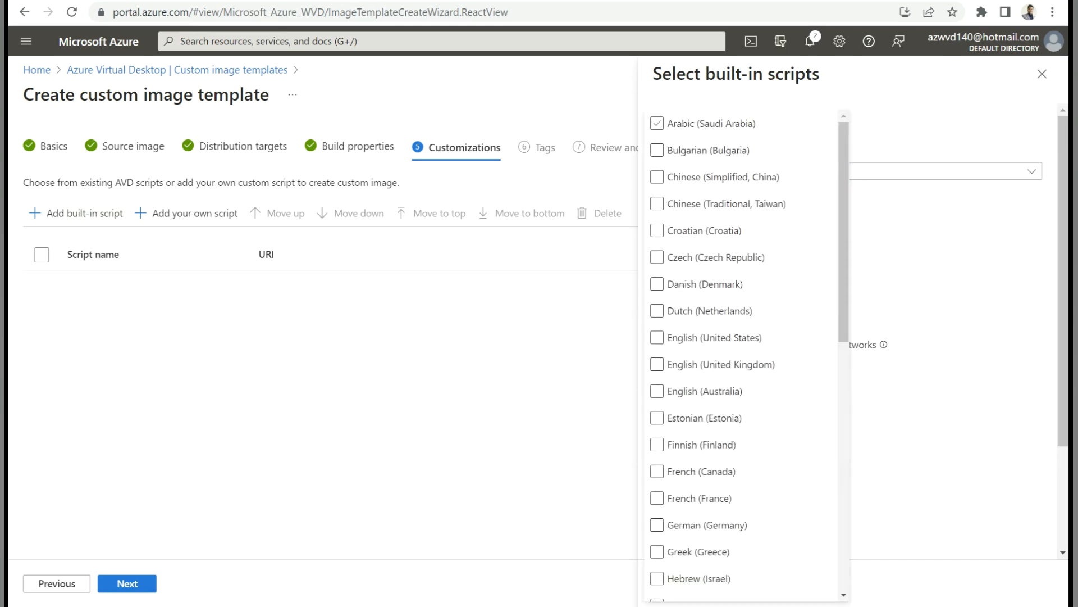
pyautogui.click(711, 123)
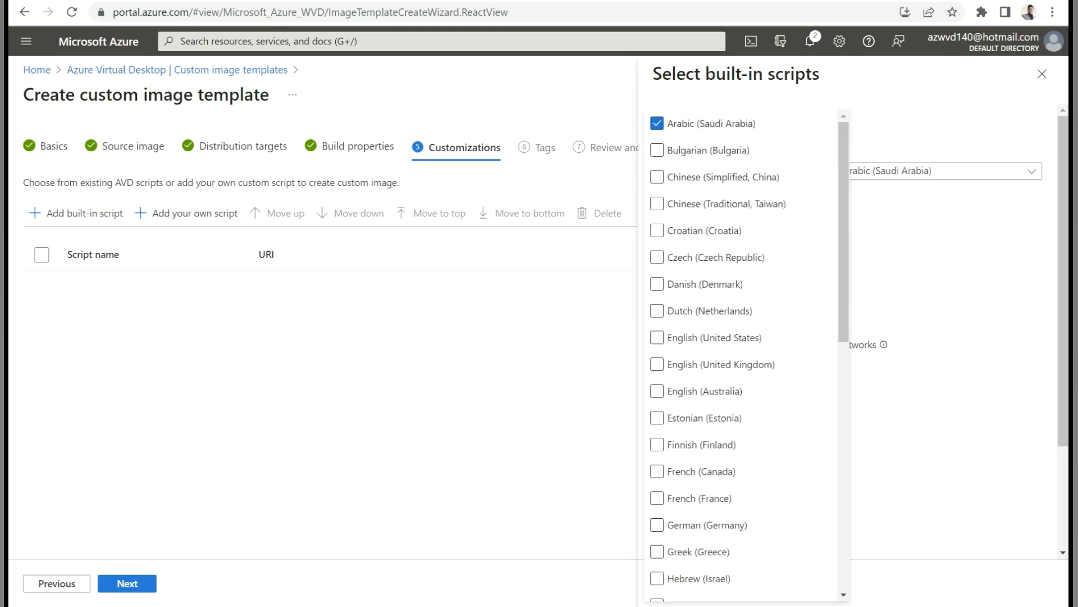
pyautogui.scroll(-1, 944, 334)
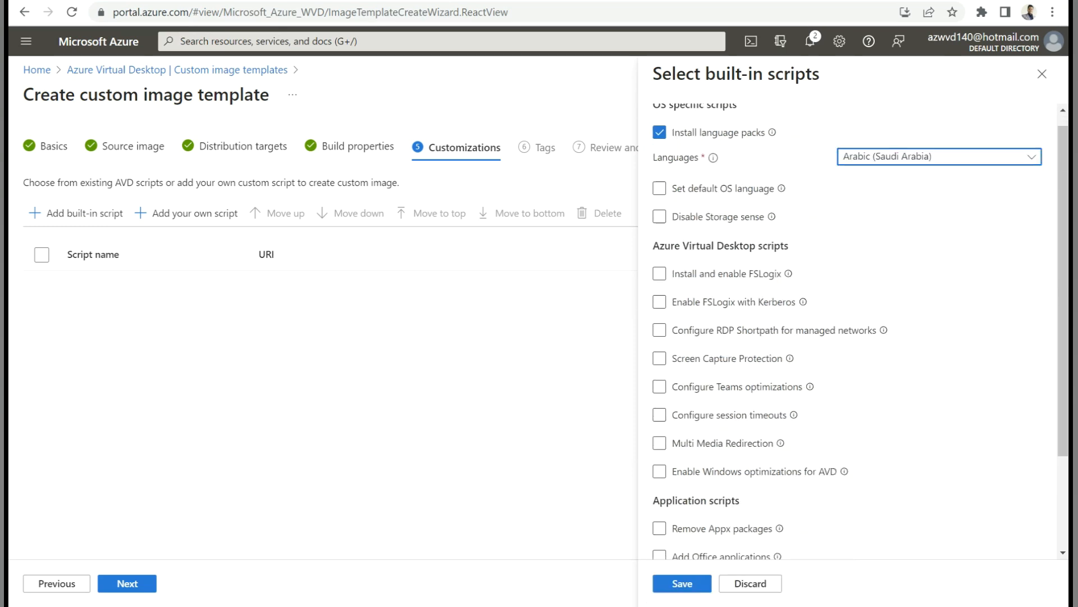
pyautogui.click(659, 358)
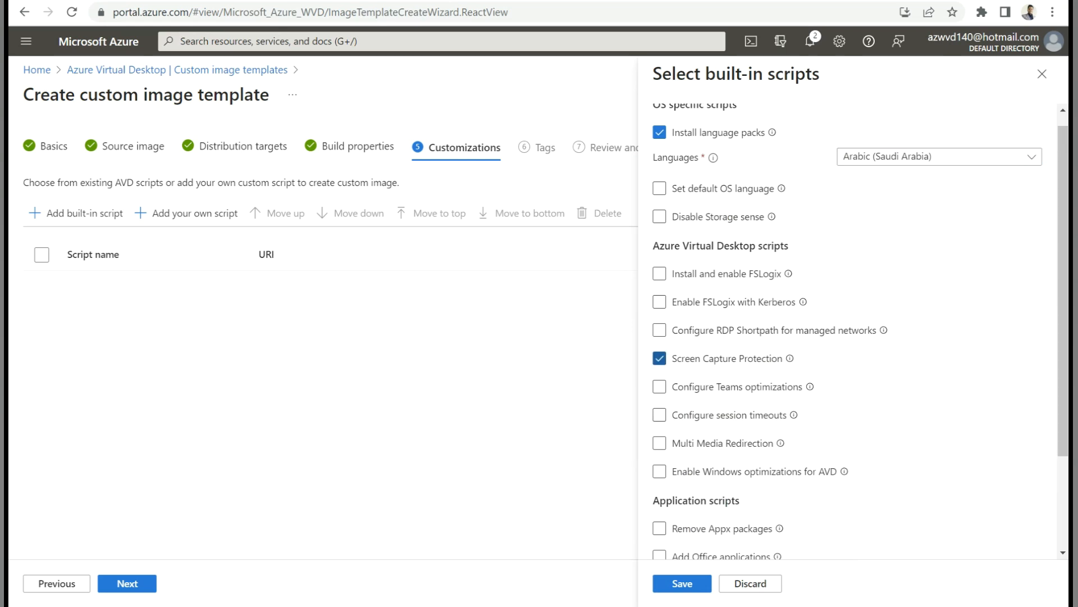
# Step: Select the Remove Appx packages script for the packages Microsoft.BingNews, Microsoft.GetHelp and Microsoft.MSPaint
pyautogui.scroll(-3, 860, 331)
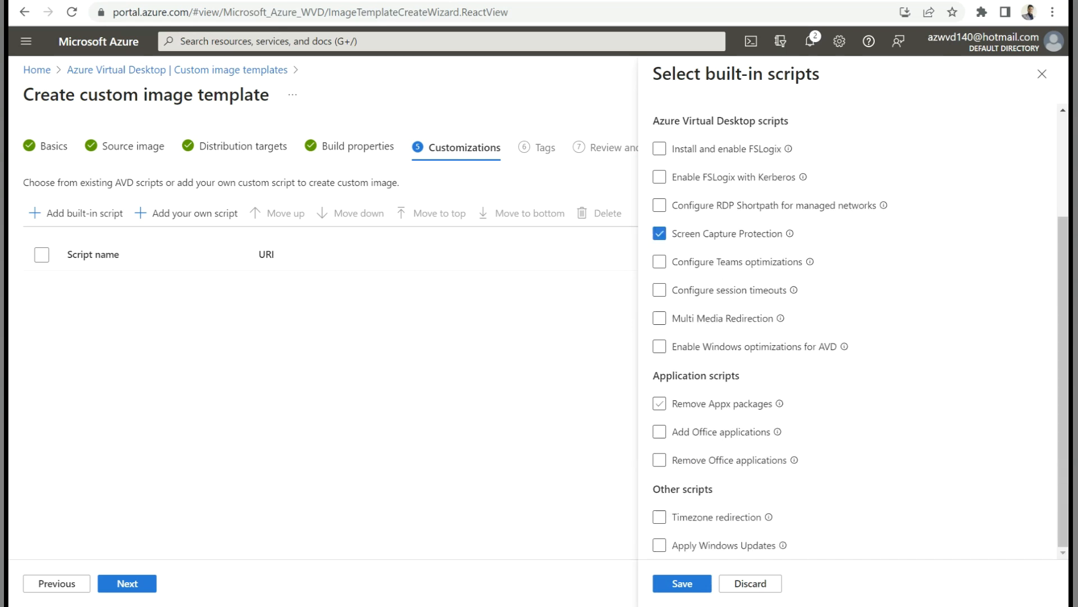
pyautogui.click(660, 403)
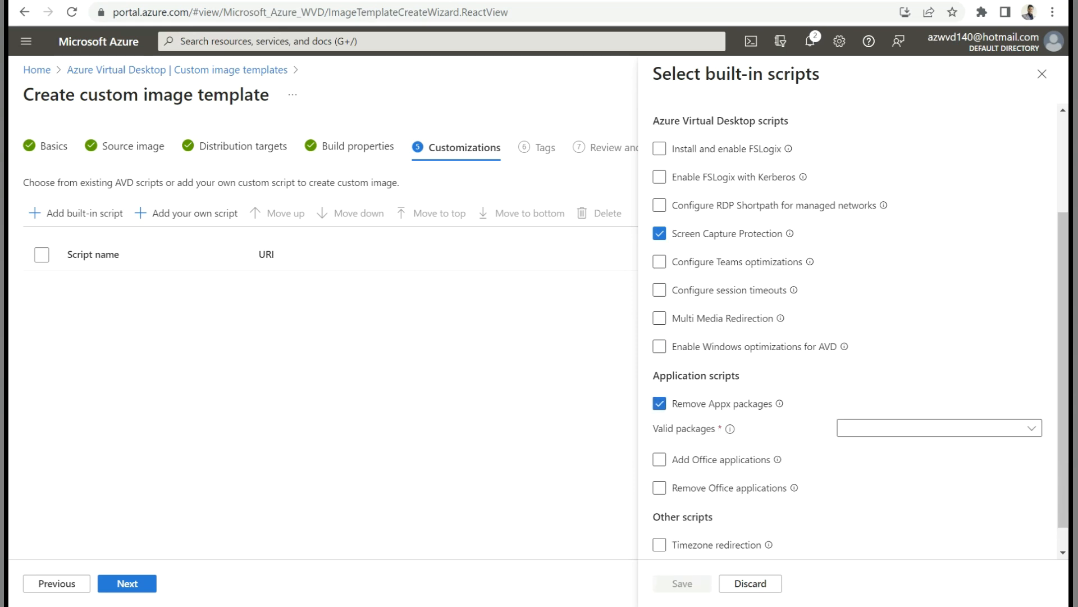
pyautogui.click(939, 428)
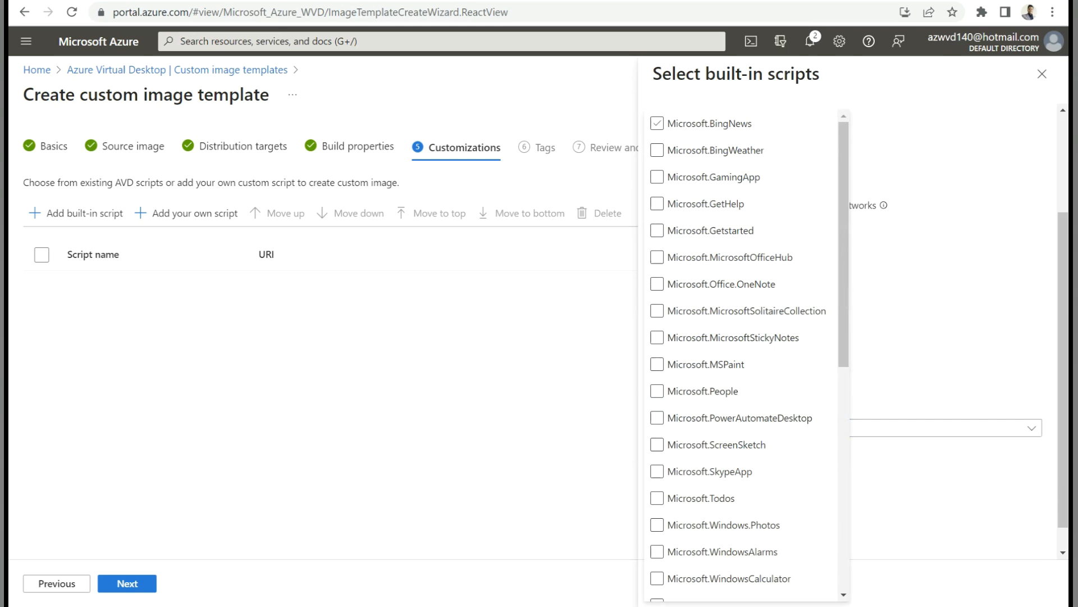
pyautogui.click(657, 123)
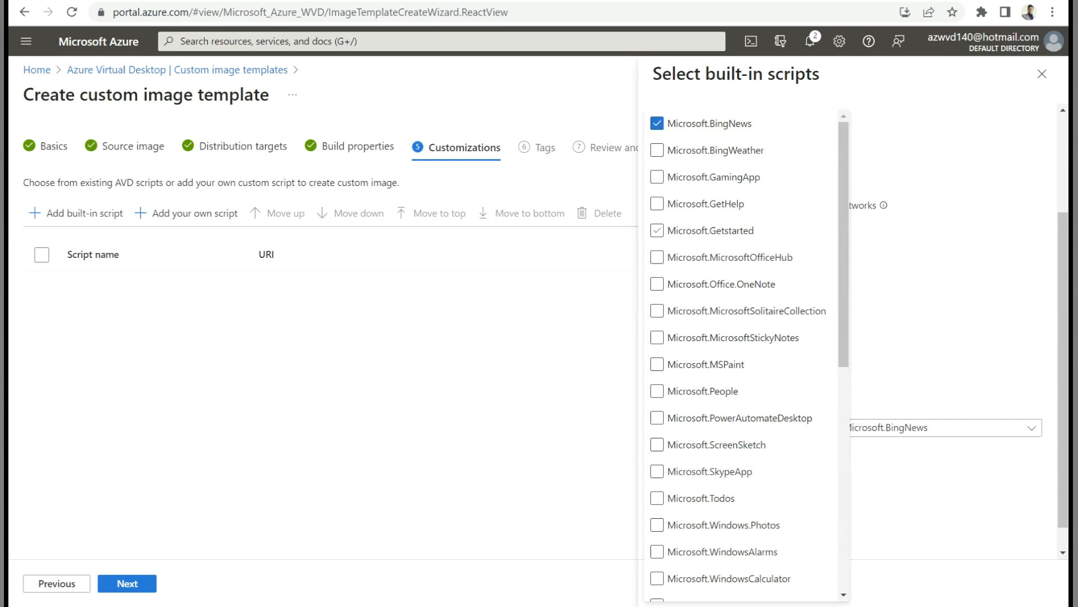
pyautogui.click(658, 203)
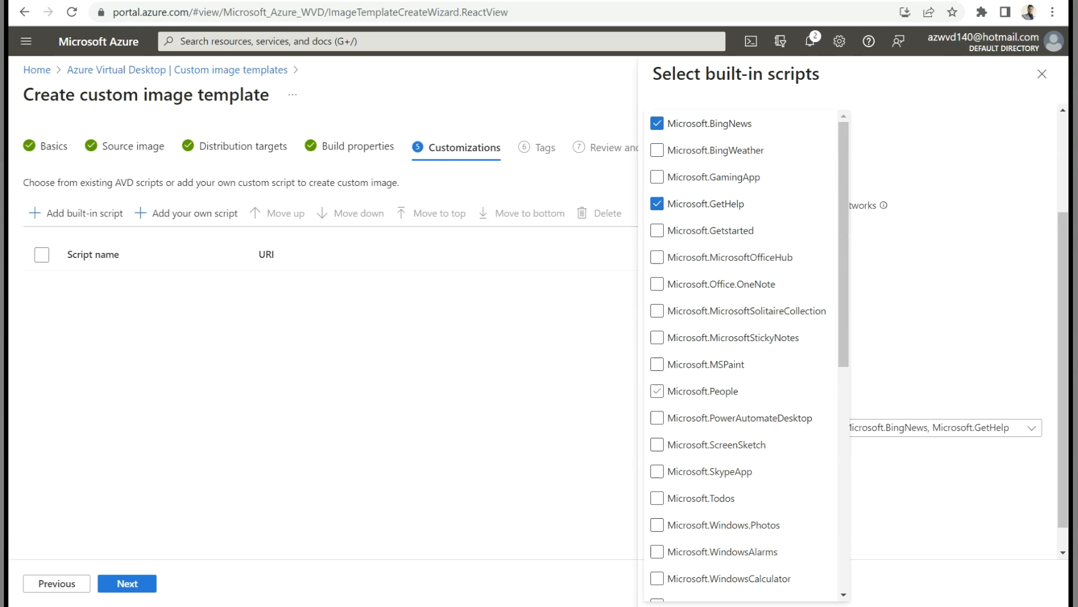
pyautogui.click(657, 364)
pyautogui.click(944, 427)
pyautogui.scroll(-1, 860, 332)
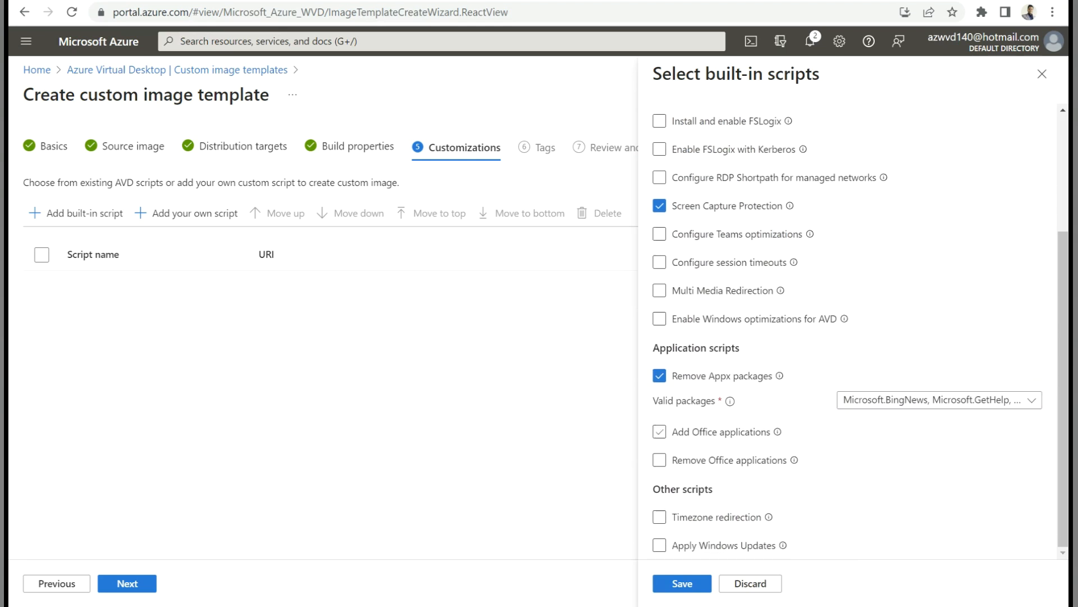
pyautogui.click(659, 432)
pyautogui.click(939, 456)
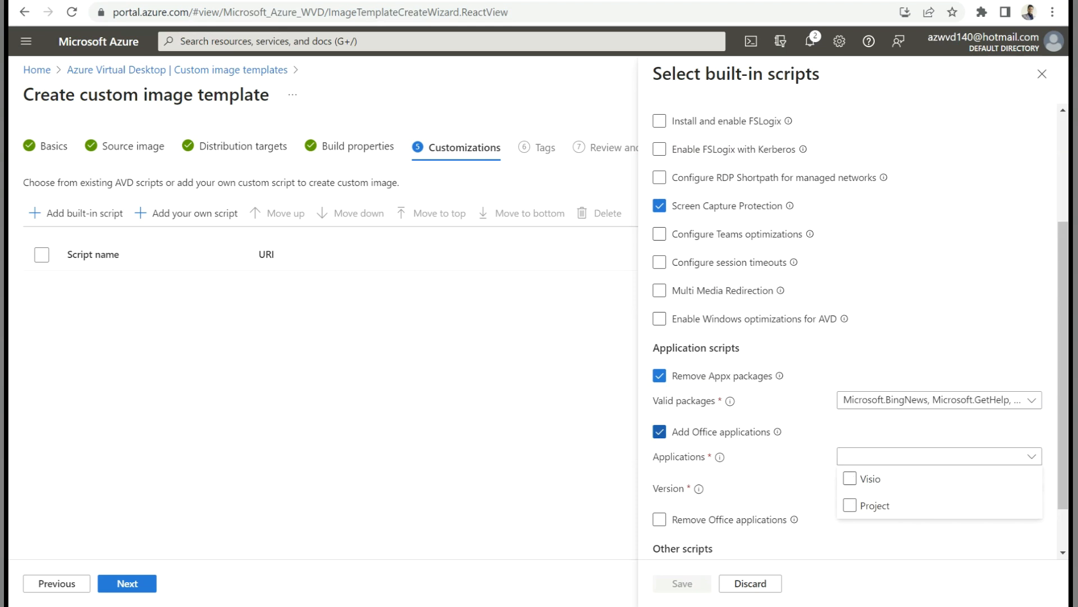
pyautogui.click(659, 432)
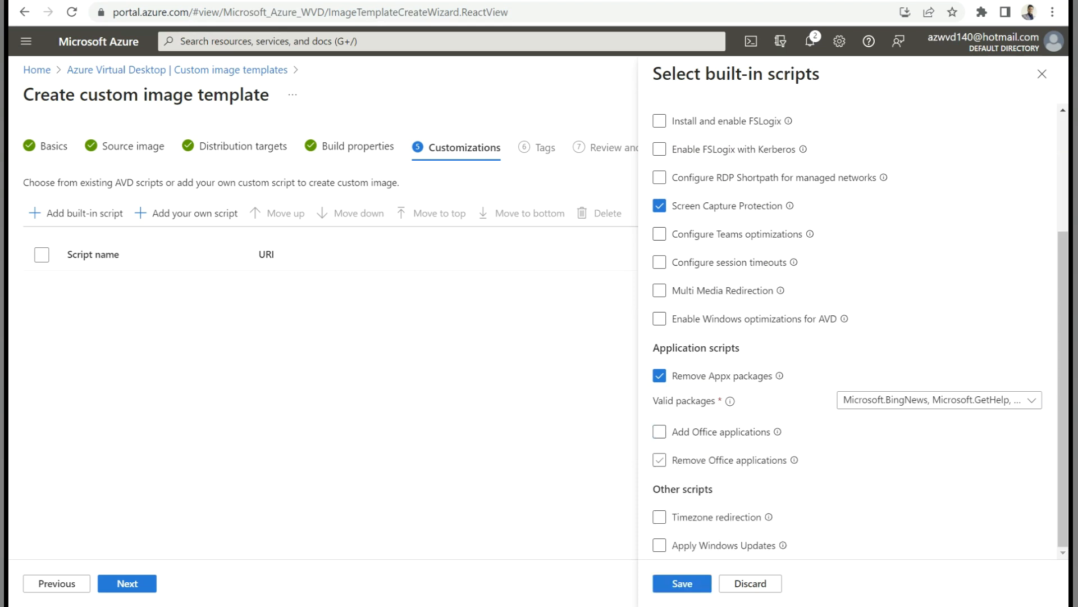
pyautogui.click(660, 459)
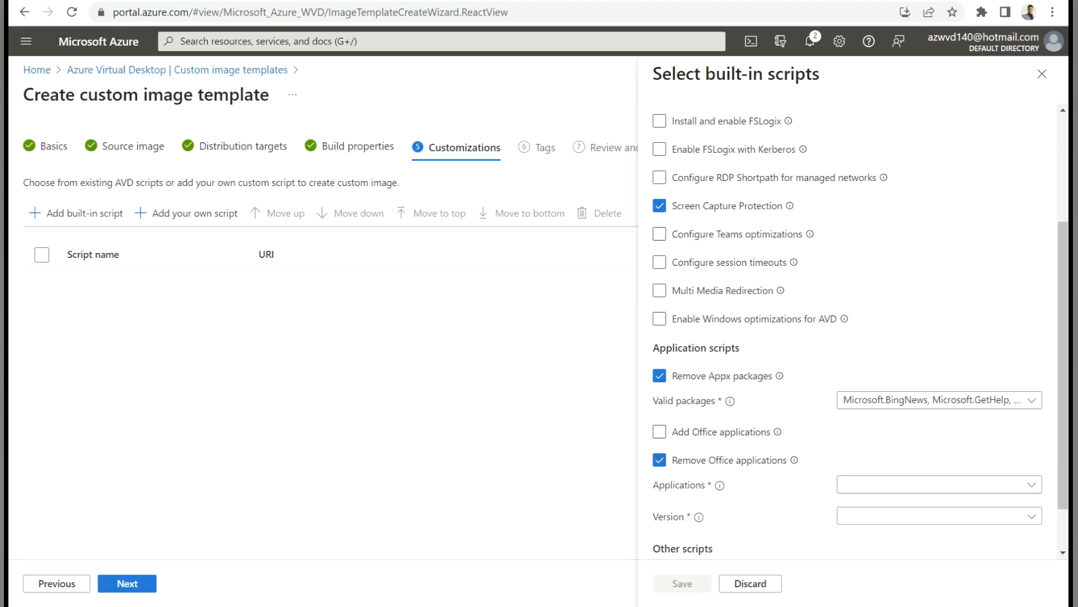
pyautogui.click(940, 484)
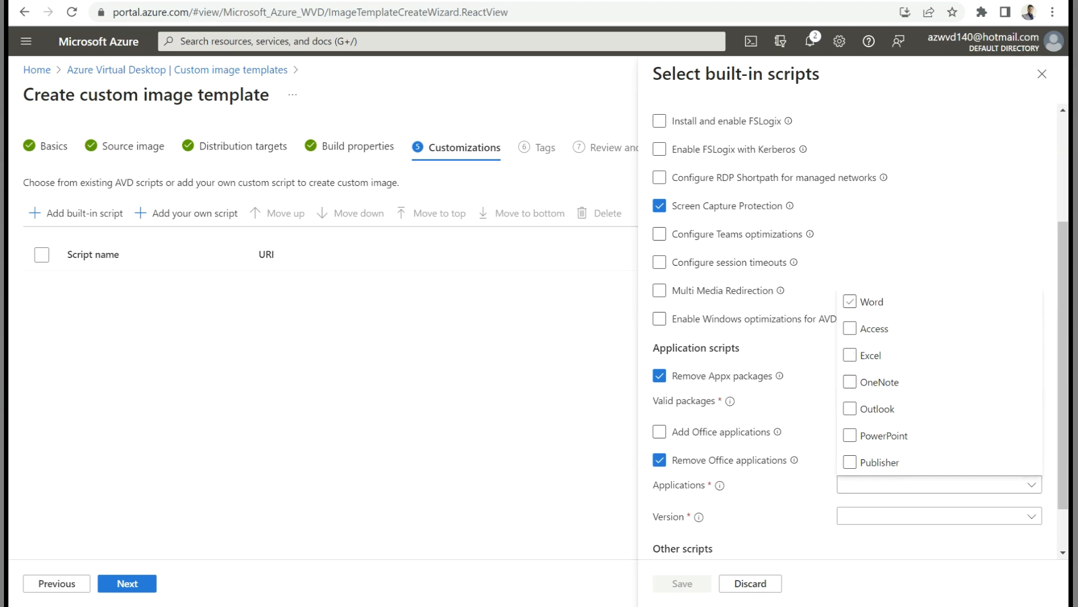
pyautogui.click(865, 301)
pyautogui.press('Tab')
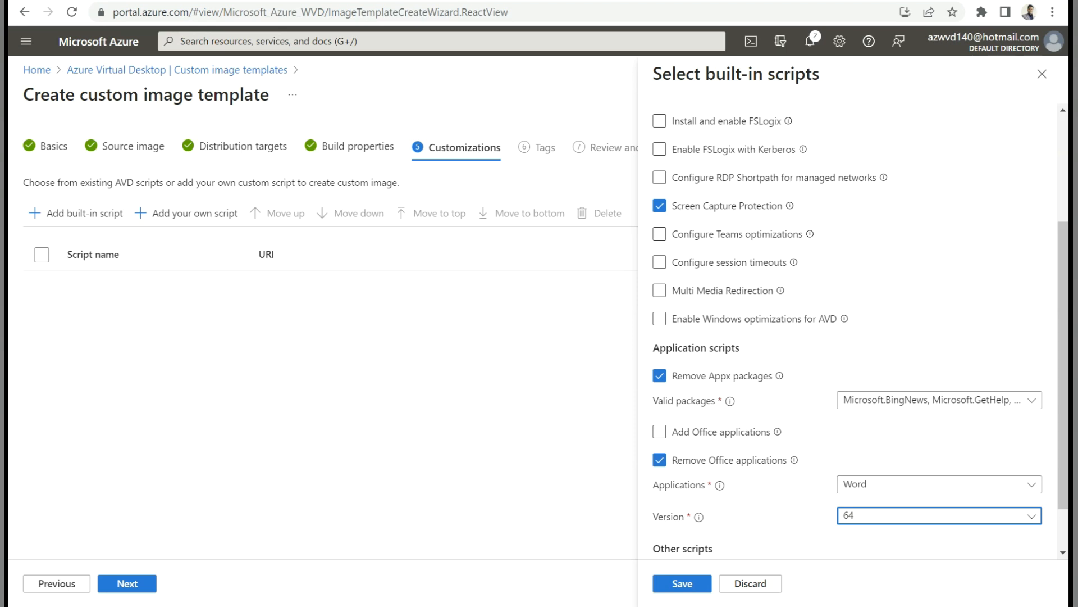
pyautogui.click(659, 460)
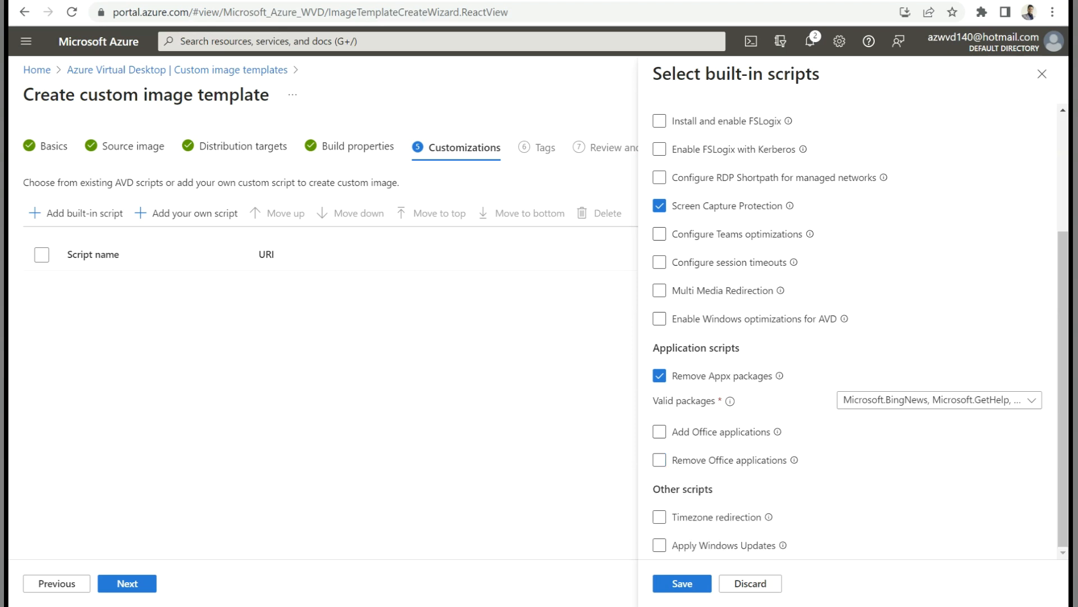
pyautogui.scroll(3, 860, 332)
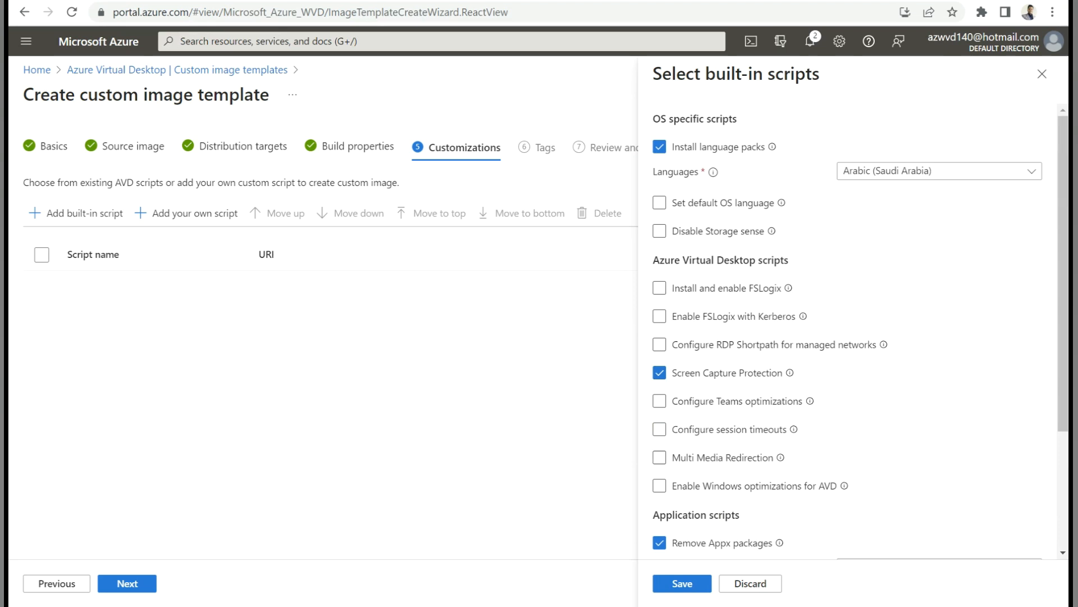
pyautogui.scroll(-3, 860, 331)
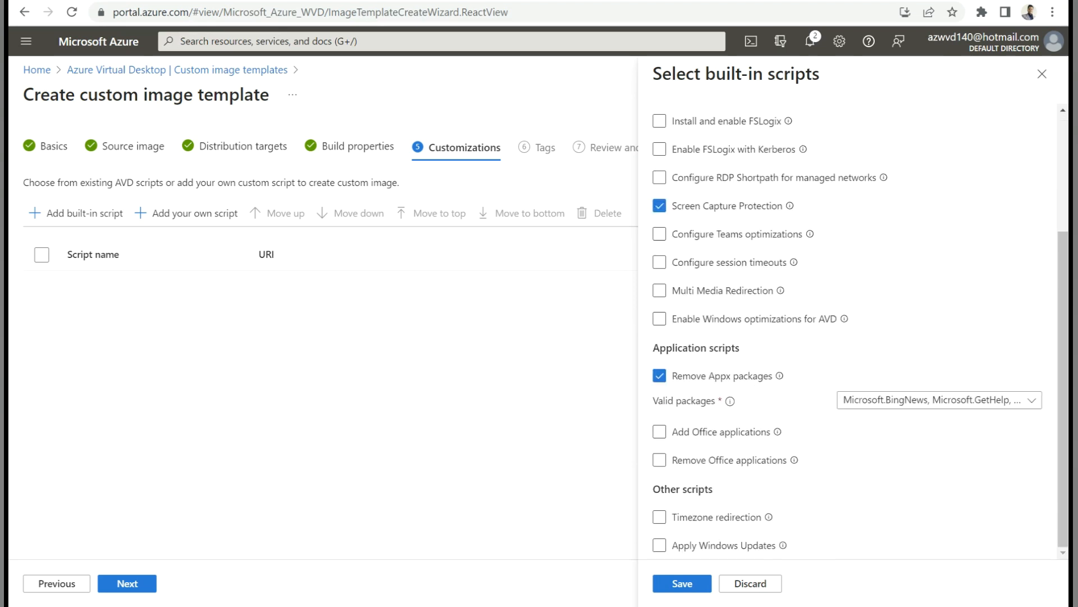
pyautogui.scroll(3, 859, 332)
pyautogui.scroll(1, 859, 337)
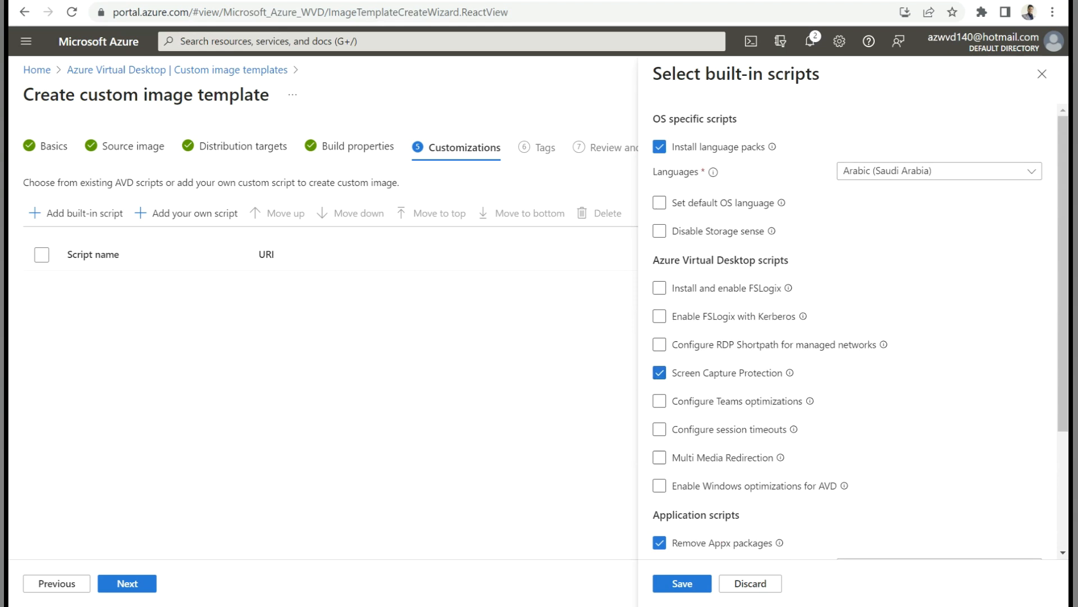
pyautogui.click(660, 287)
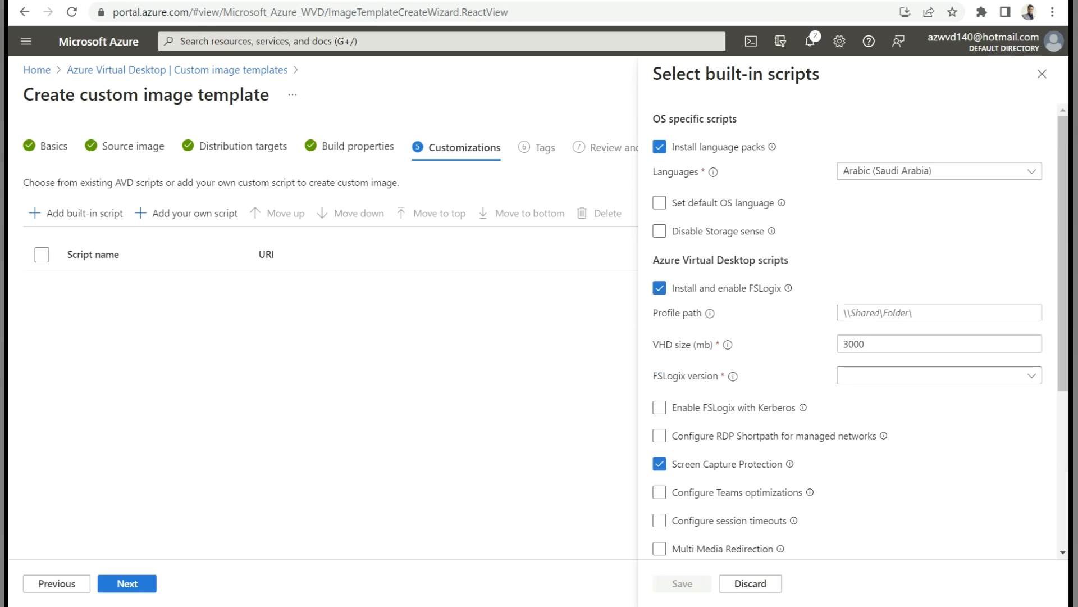
pyautogui.click(939, 313)
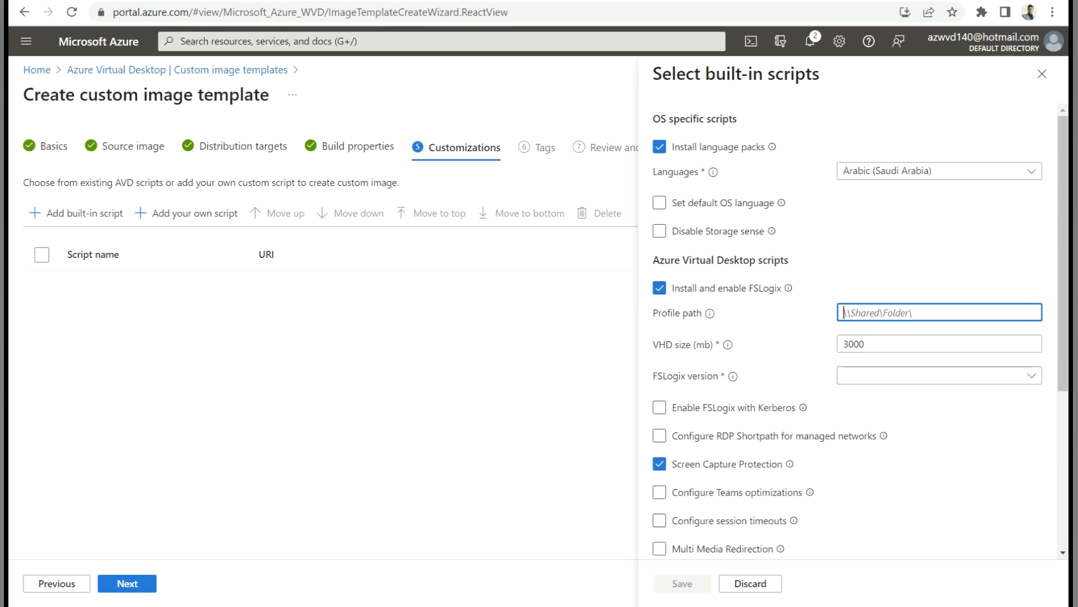
pyautogui.click(939, 343)
pyautogui.click(940, 375)
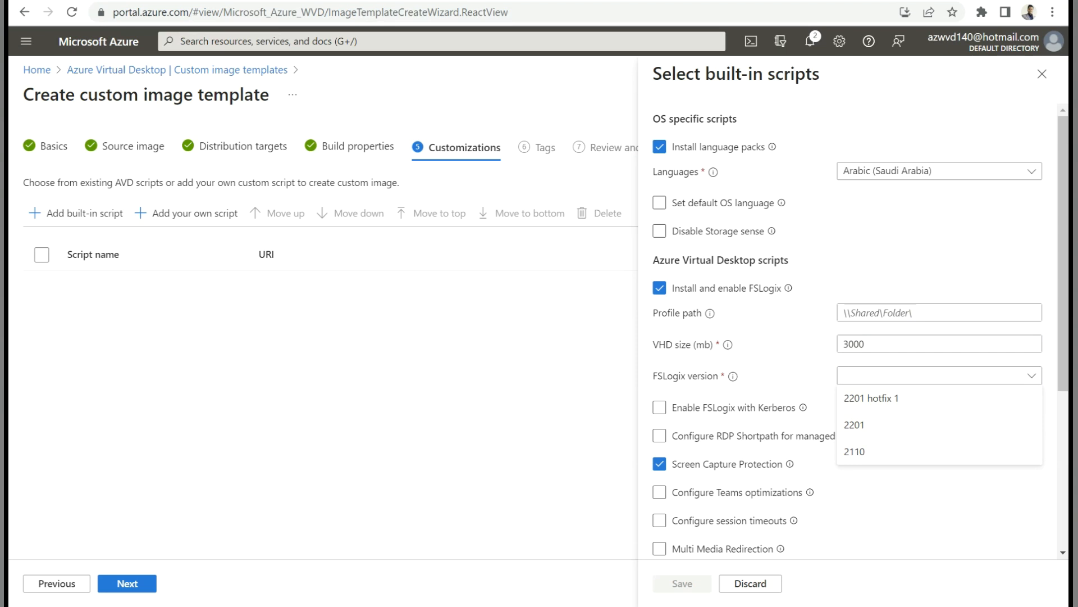
pyautogui.click(660, 288)
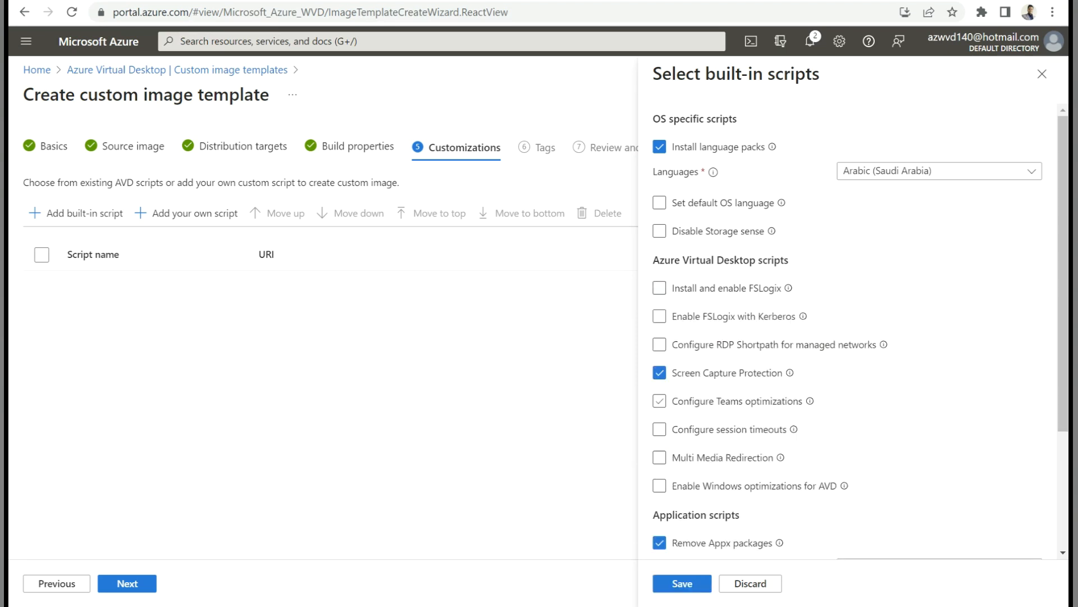
# Step: Select the Configure Teams optimizations script with Team client Latest, WebRTC 1.33.2302.07001 and Visual C++ Redistributable X86
pyautogui.click(659, 400)
pyautogui.click(939, 425)
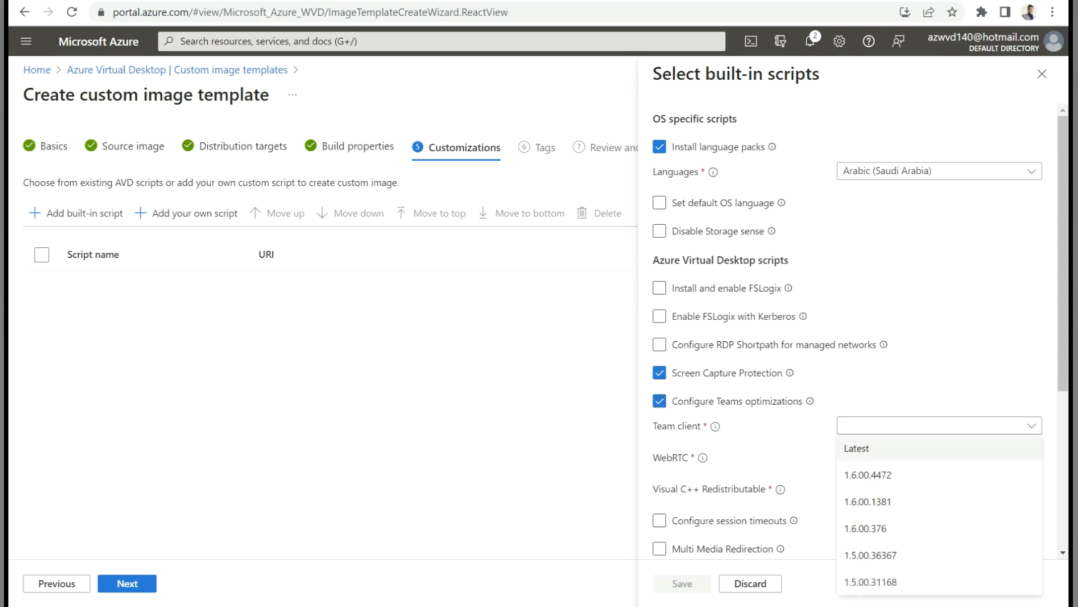
pyautogui.click(856, 448)
pyautogui.click(939, 457)
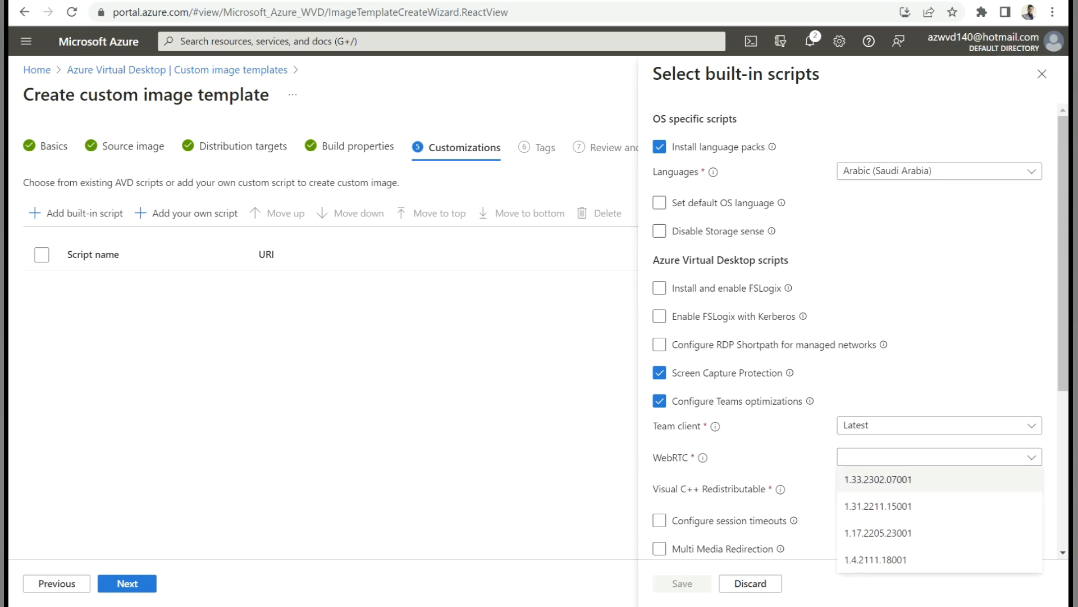
pyautogui.click(878, 479)
pyautogui.click(939, 488)
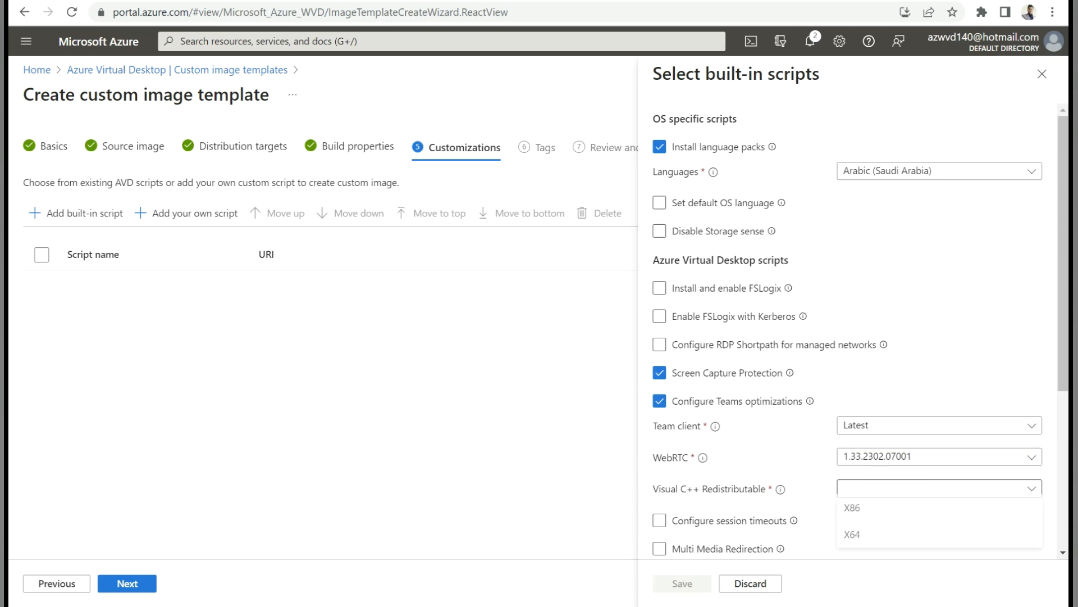
pyautogui.click(853, 512)
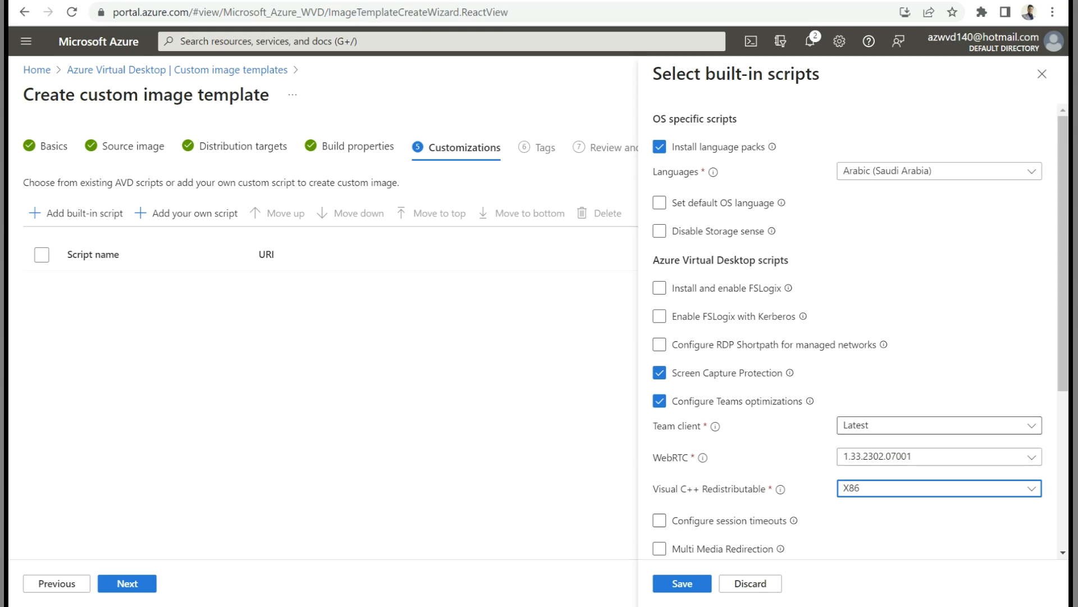
pyautogui.scroll(-3, 663, 399)
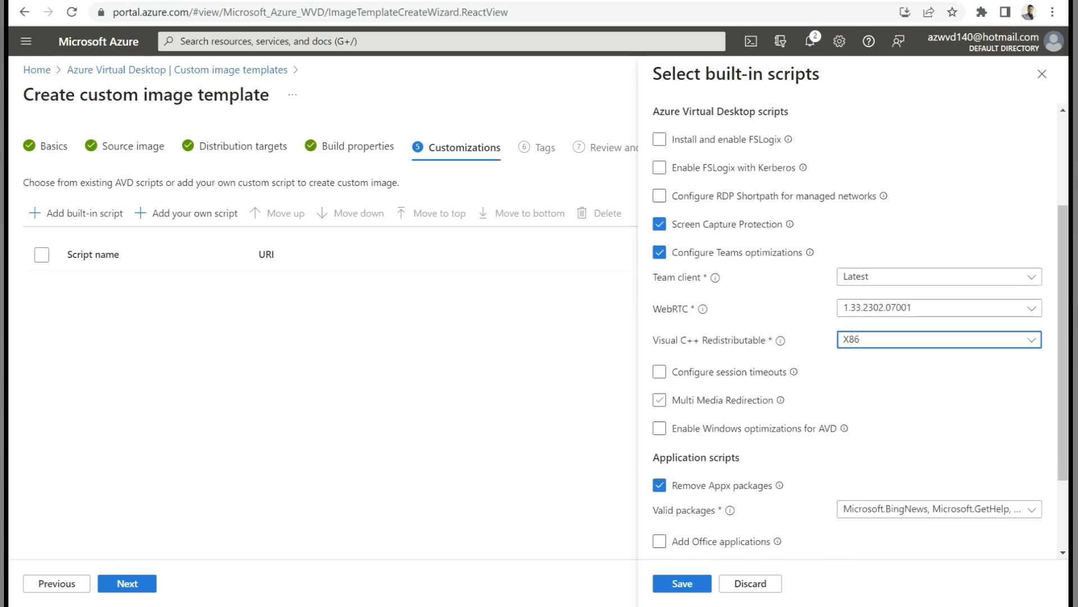
pyautogui.click(659, 371)
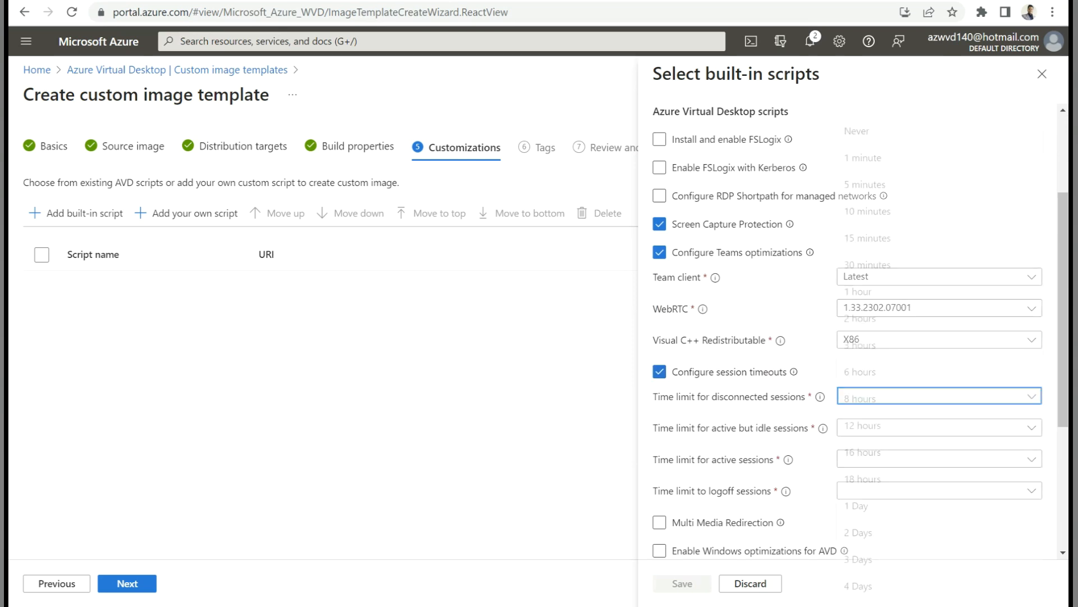
pyautogui.click(938, 395)
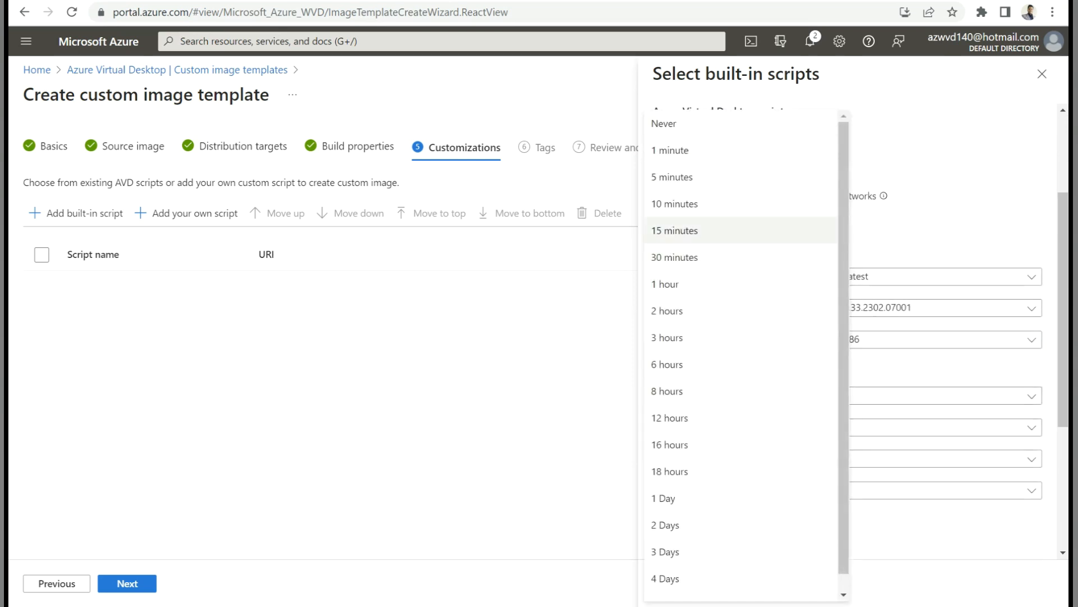
pyautogui.click(674, 231)
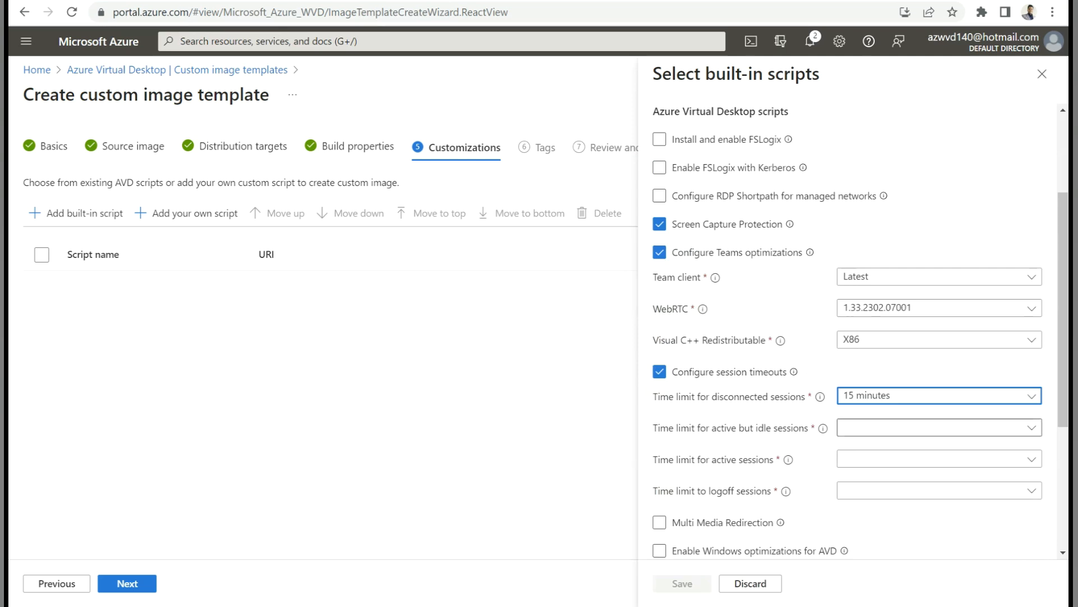
pyautogui.click(939, 428)
pyautogui.click(939, 428)
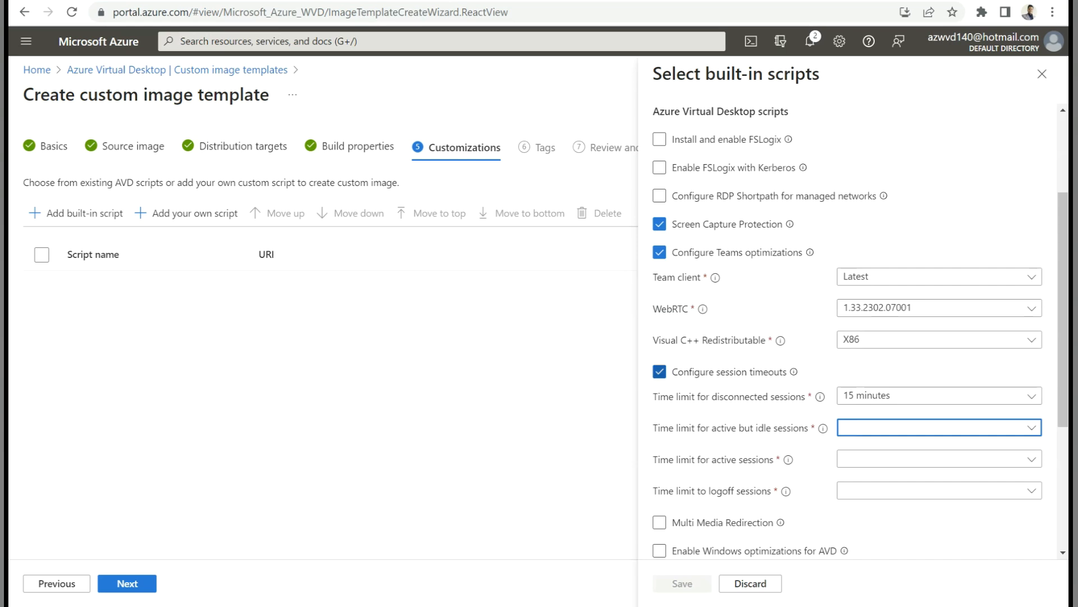
pyautogui.click(659, 371)
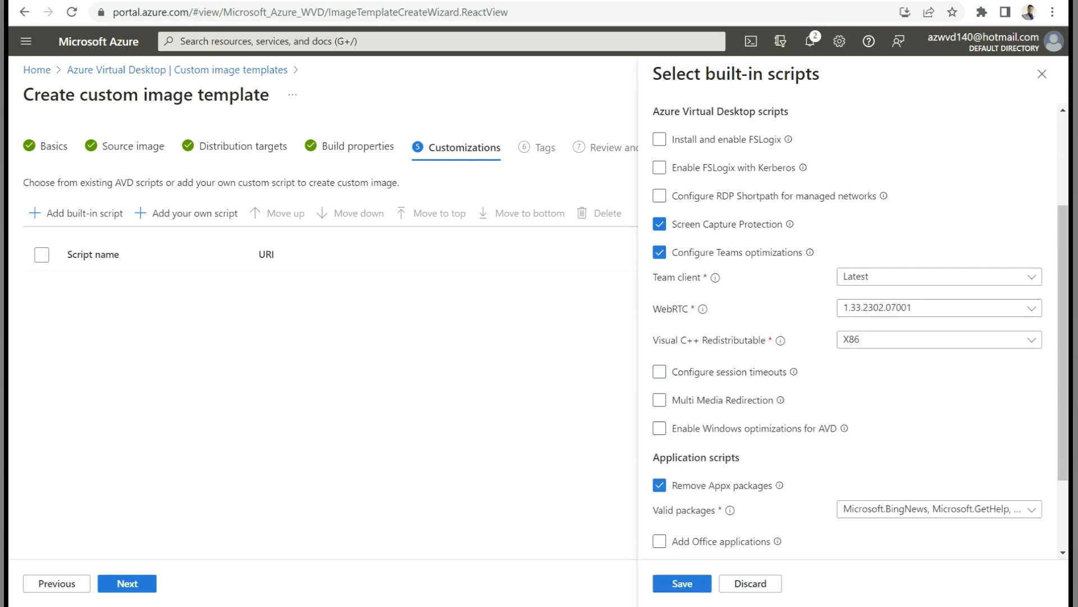
# Step: Deselect the Screen Capture Protection and Configure Teams optimizations scripts and save the built-in script selection
pyautogui.scroll(-3, 860, 331)
pyautogui.scroll(5, 860, 331)
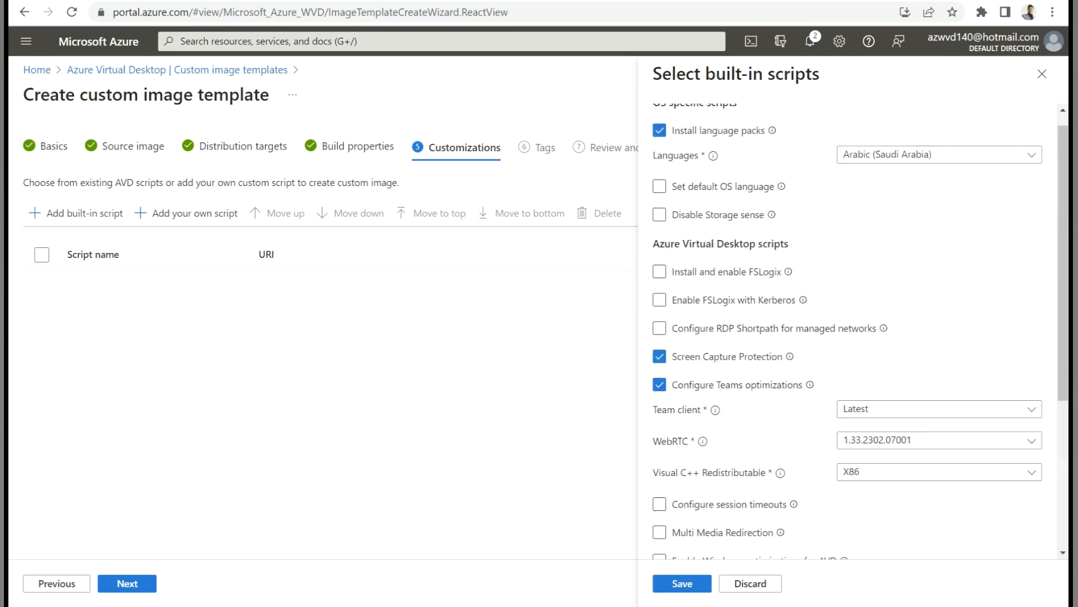
pyautogui.click(660, 372)
pyautogui.click(659, 401)
pyautogui.scroll(-3, 661, 394)
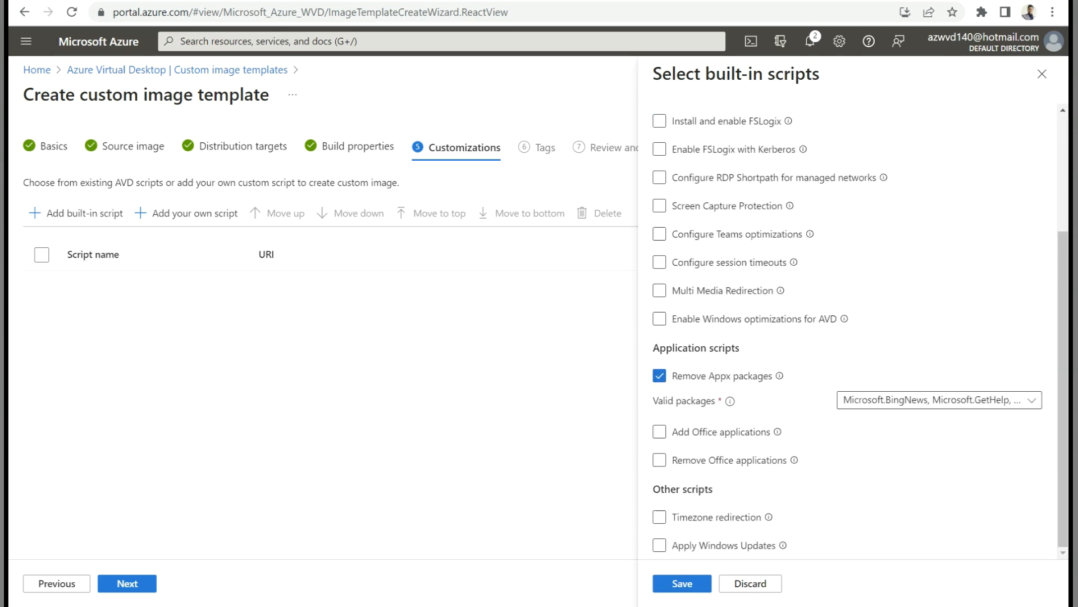
pyautogui.click(933, 400)
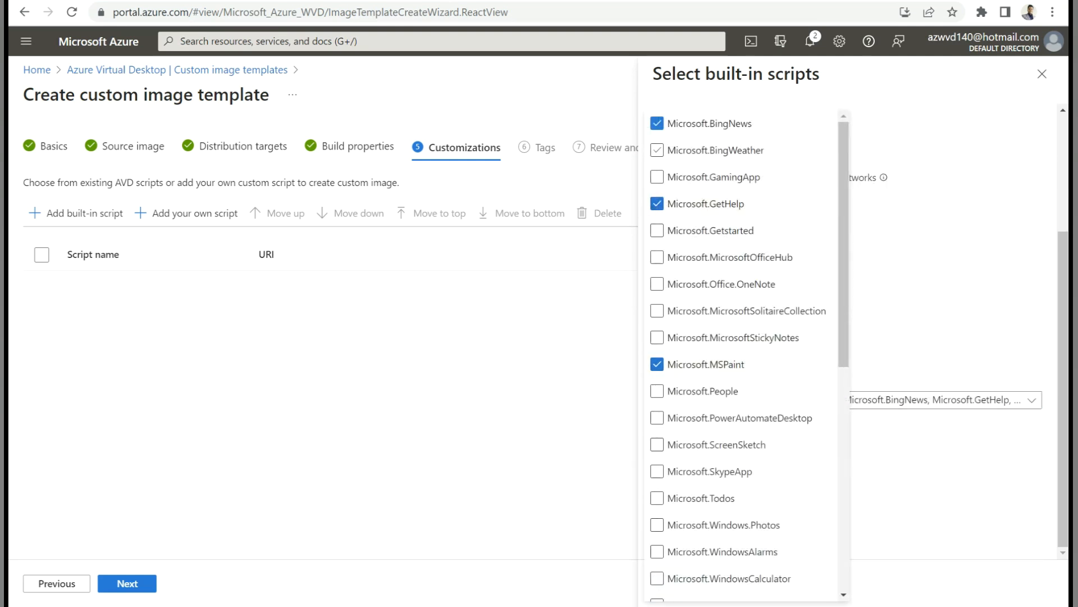
pyautogui.click(939, 400)
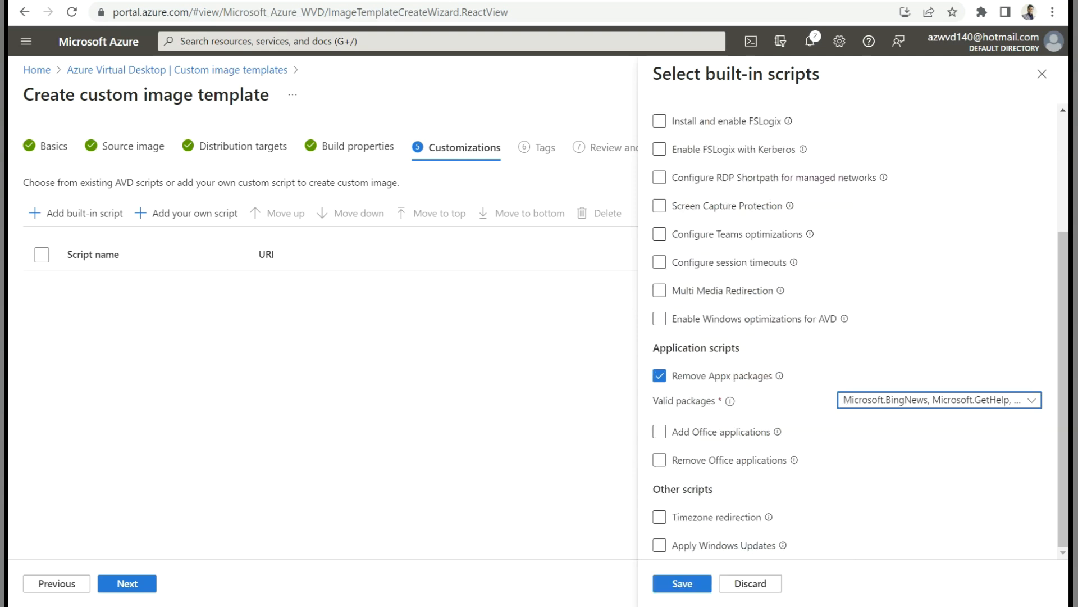
pyautogui.click(682, 583)
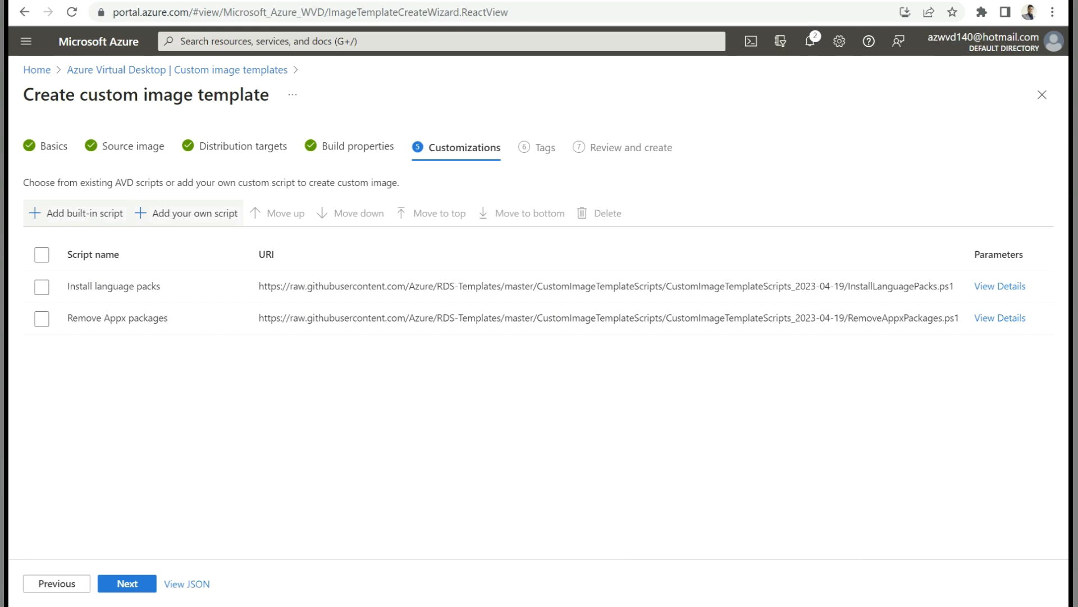
pyautogui.click(195, 213)
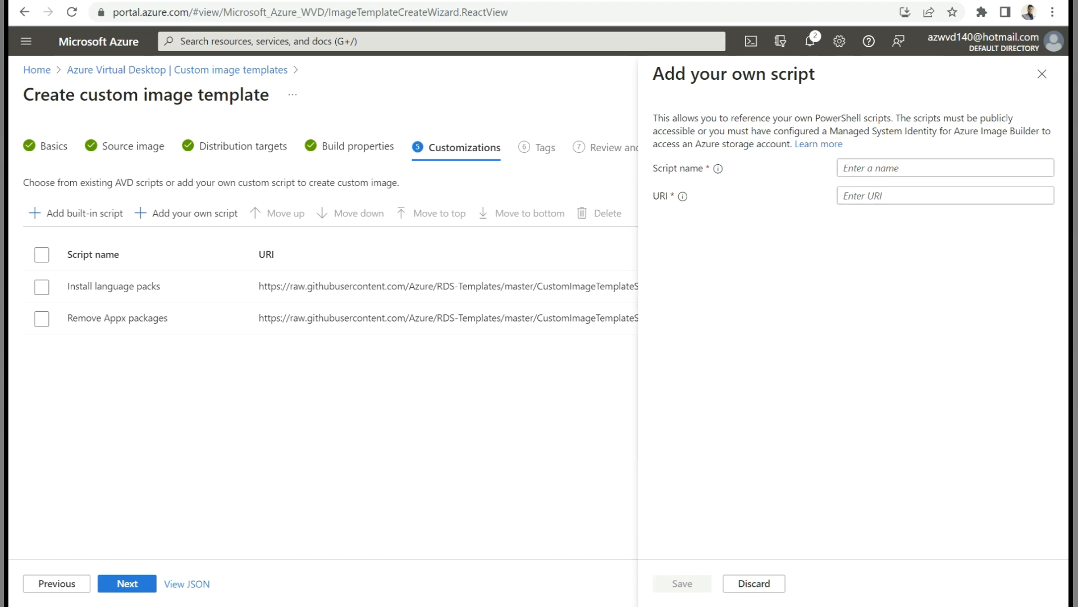
pyautogui.click(946, 168)
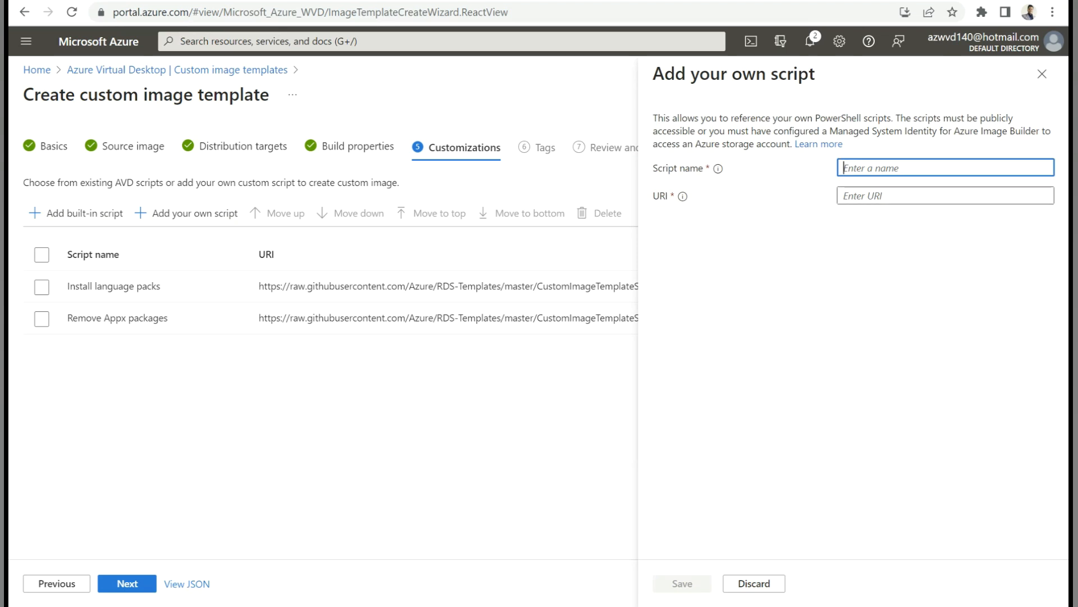
pyautogui.click(946, 195)
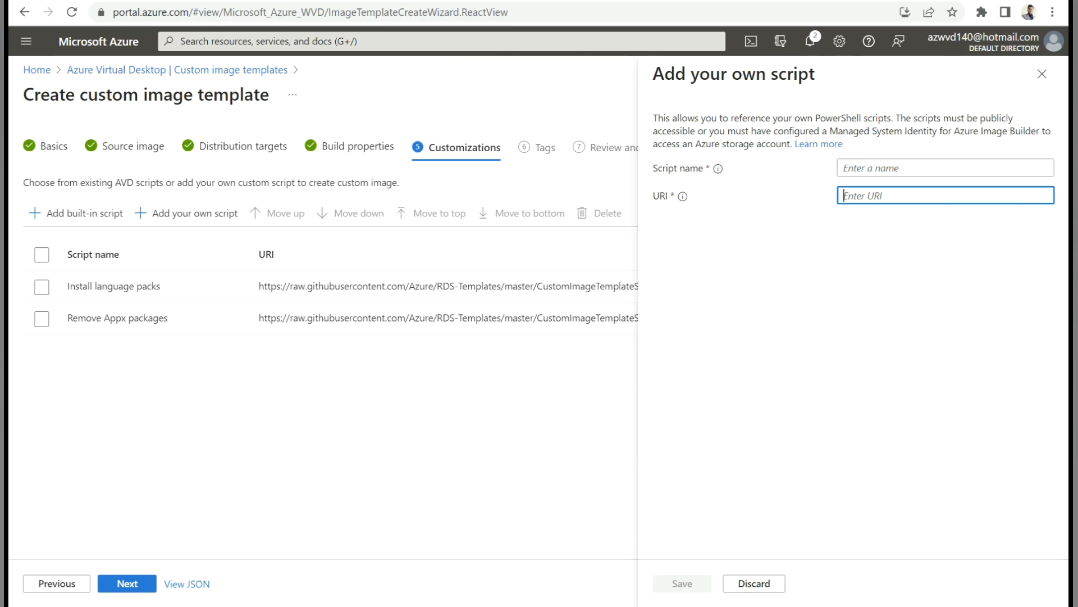
pyautogui.click(754, 583)
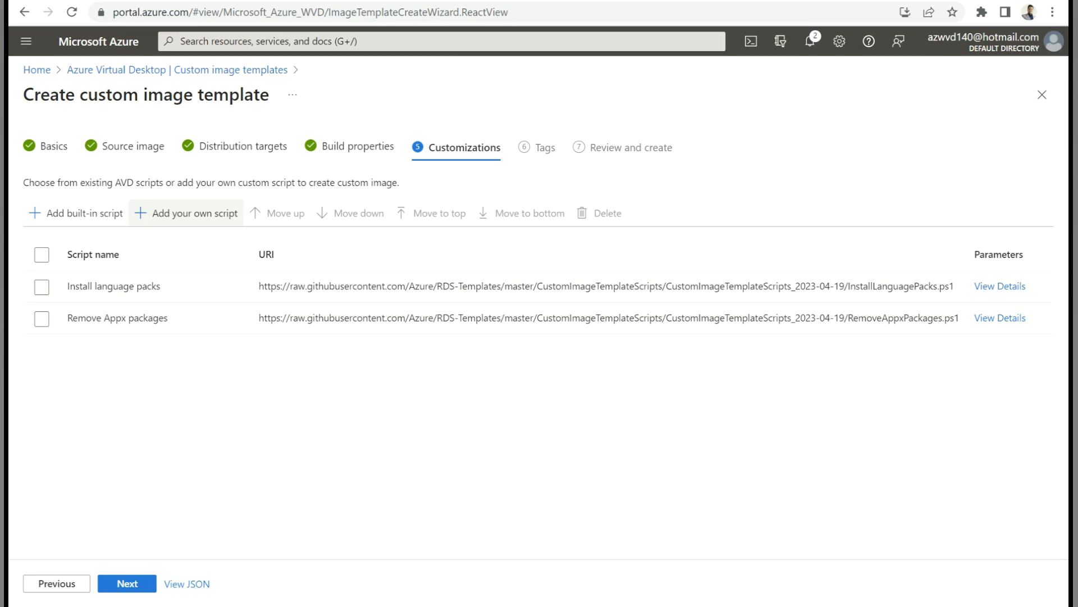
# Step: Continue through the customizations and tags without adding any tags, and create the image template
pyautogui.click(127, 584)
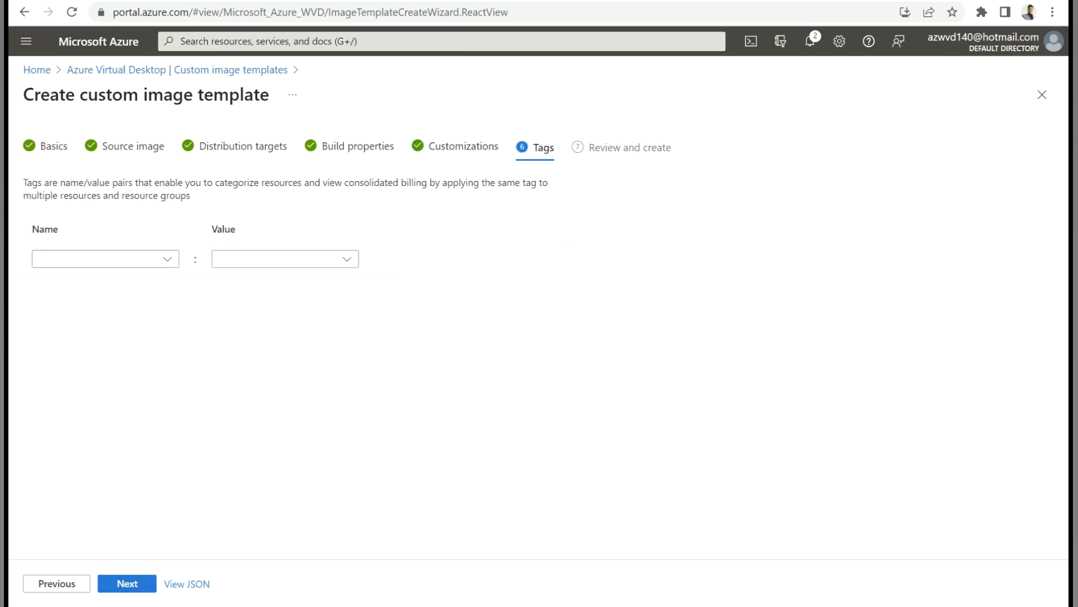
pyautogui.click(127, 584)
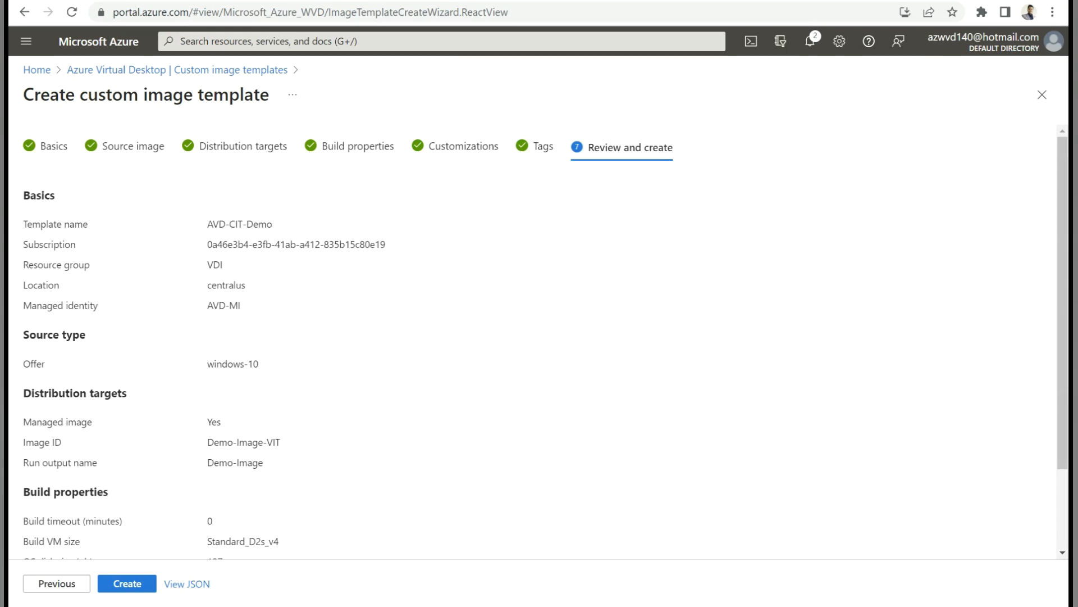
pyautogui.click(127, 584)
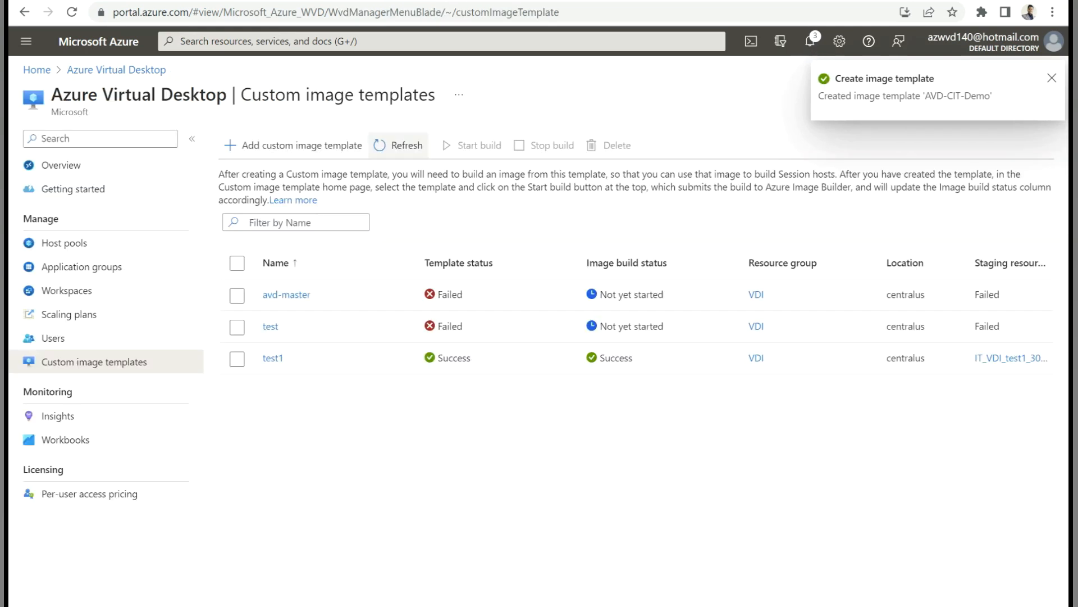
# Step: Refresh the custom image templates list and start the image build for AVD-CIT-Demo
pyautogui.click(399, 145)
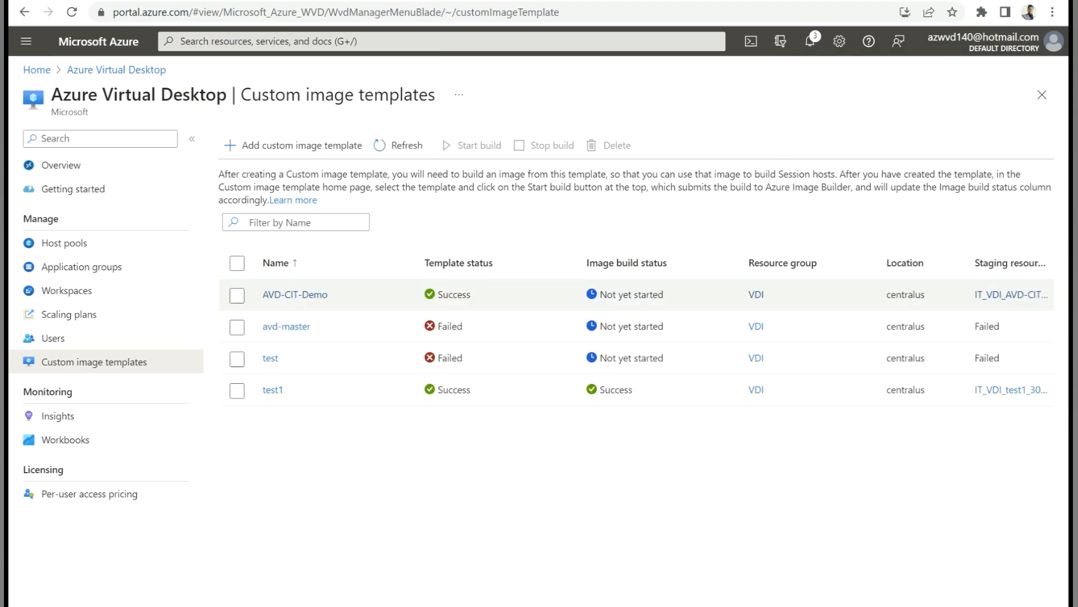
pyautogui.click(237, 295)
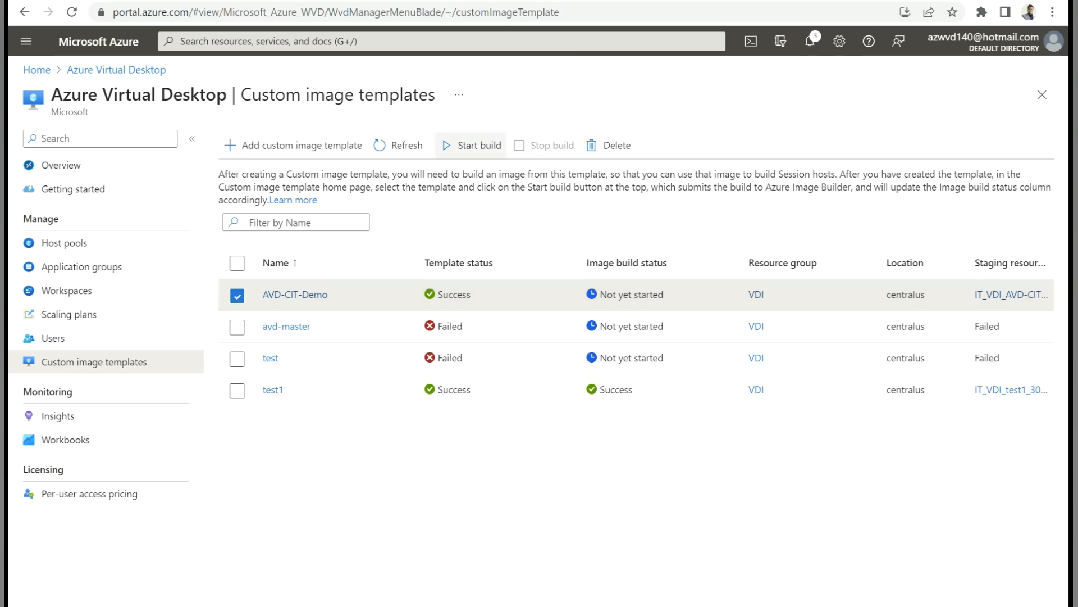
pyautogui.click(471, 145)
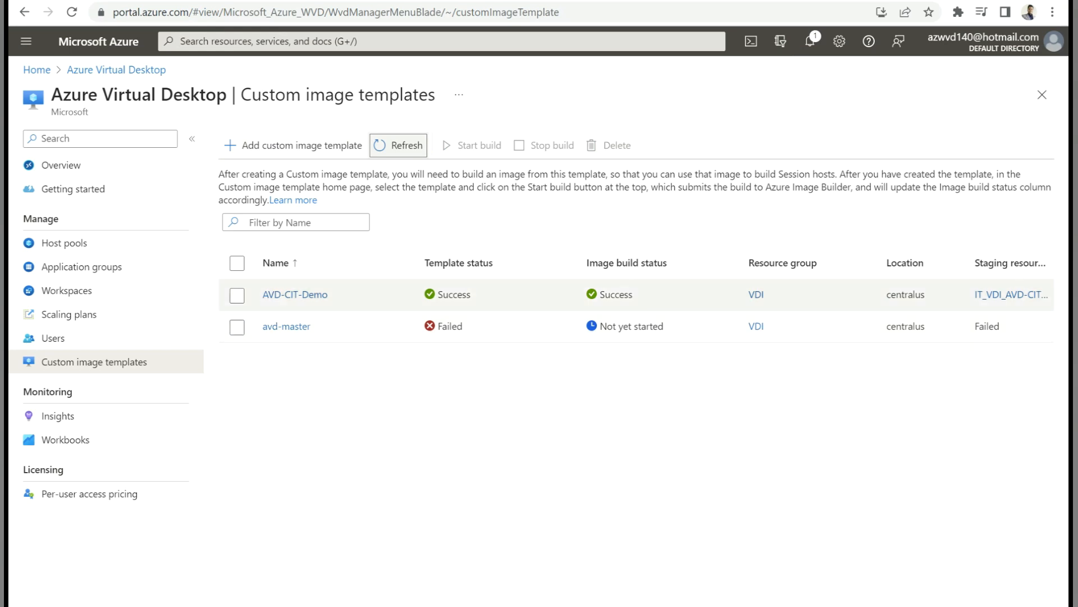
# Step: Open the Images list from the portal search and locate the built image Demo-Image-VIT
pyautogui.click(337, 41)
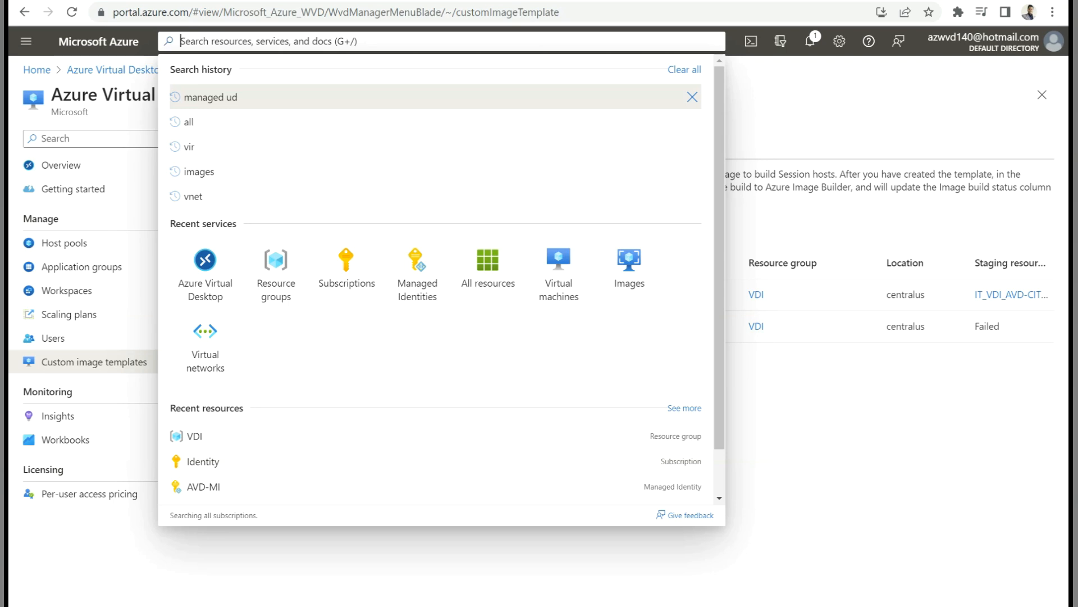
pyautogui.write('manged')
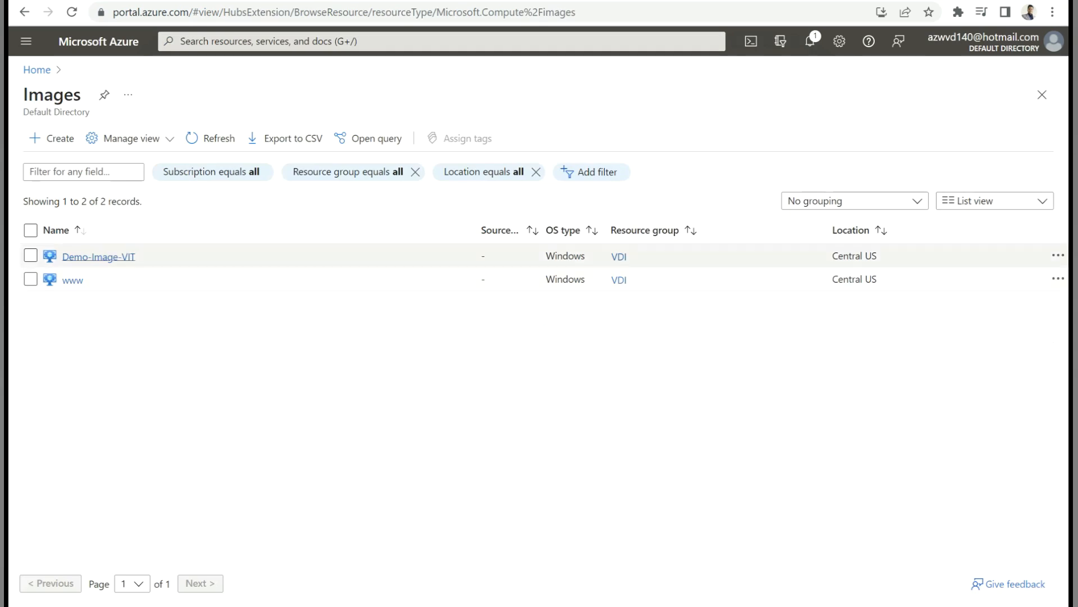
pyautogui.moveTo(136, 257); pyautogui.dragTo(63, 257)
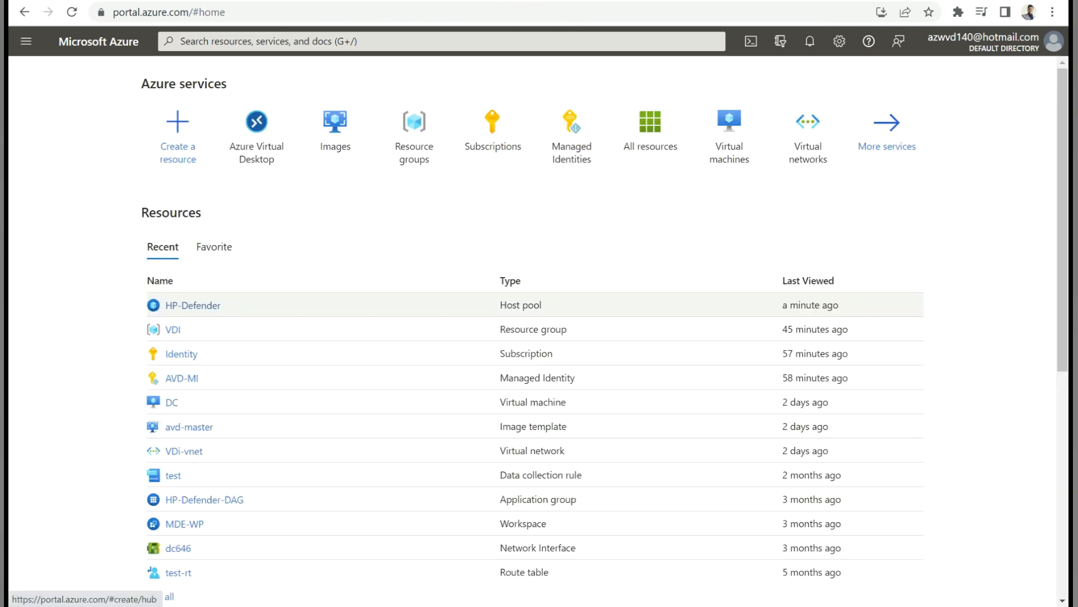
# Step: Open the HP-Defender host pool's session hosts in Azure Virtual Desktop and start adding virtual machines, continuing to the virtual machine settings
pyautogui.click(257, 135)
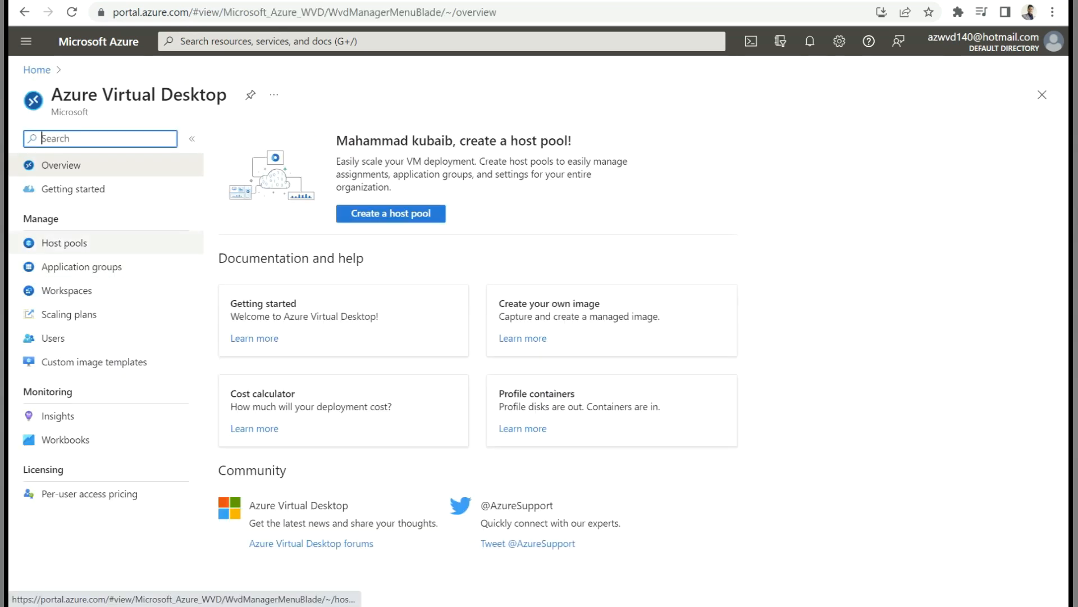
pyautogui.click(64, 243)
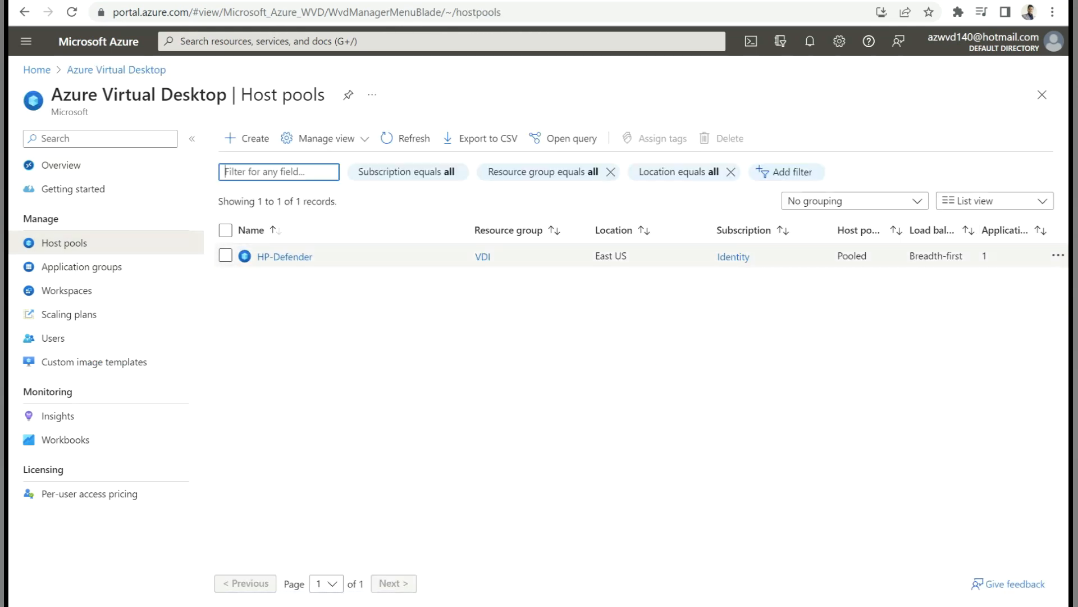
pyautogui.click(285, 257)
pyautogui.click(700, 436)
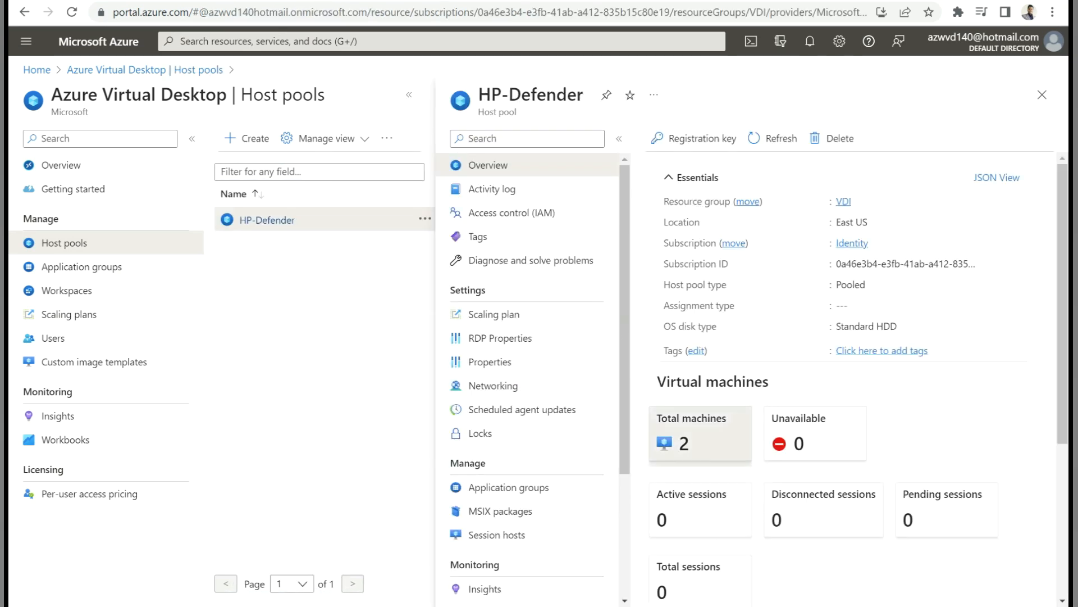
pyautogui.click(47, 138)
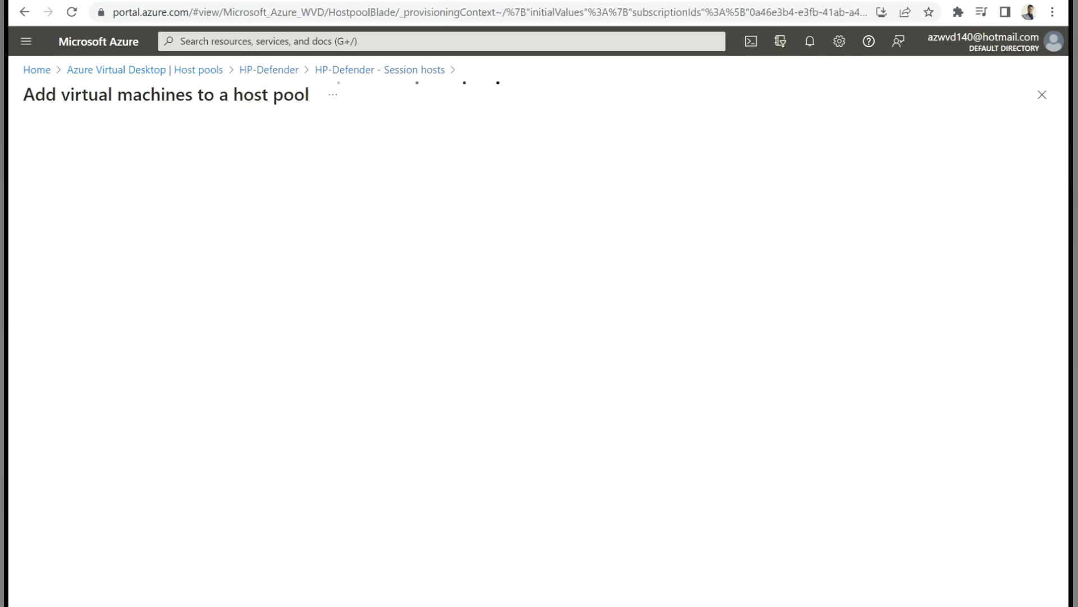
pyautogui.click(284, 583)
# Step: Set the virtual machine location to Central US and the availability option to No infrastructure redundancy required
pyautogui.click(375, 414)
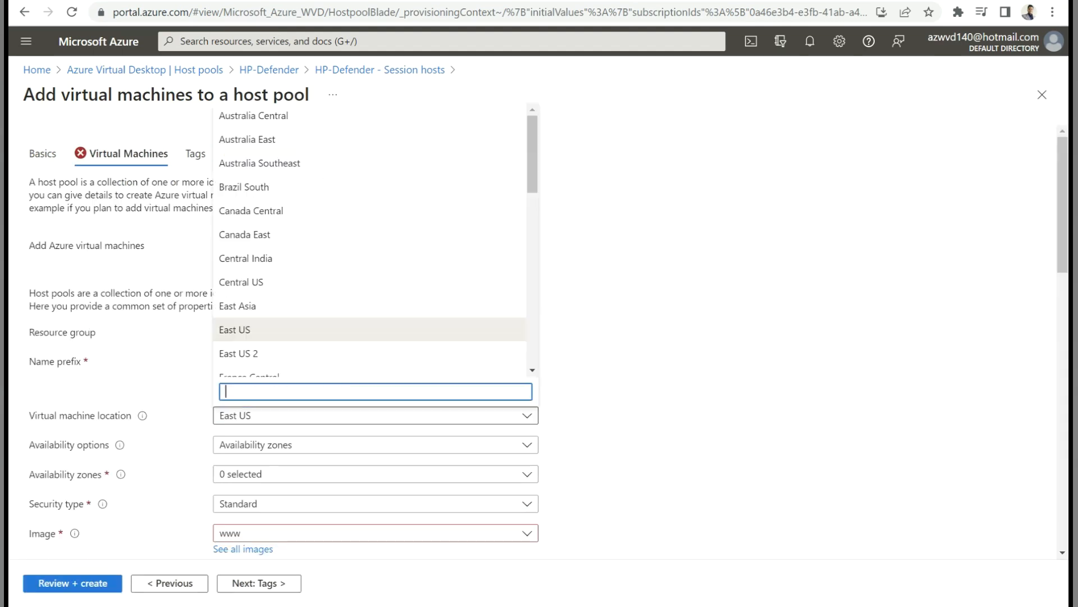
pyautogui.click(280, 282)
pyautogui.scroll(-3, 314, 292)
pyautogui.click(375, 296)
pyautogui.click(280, 317)
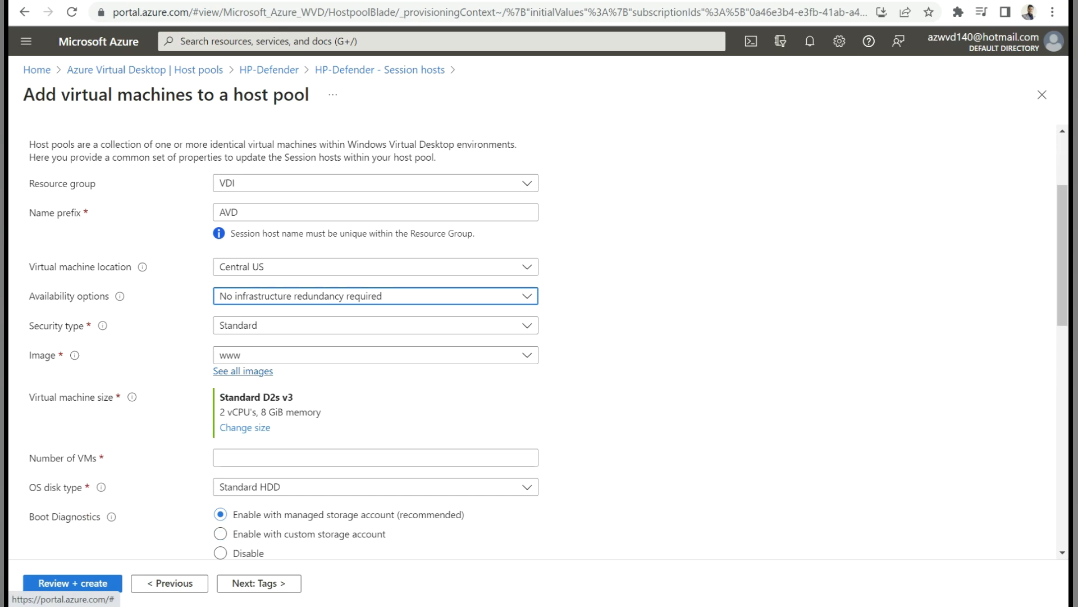
# Step: Choose Demo-Image-VIT from My Images as the session host image and set the number of VMs to 1
pyautogui.click(242, 371)
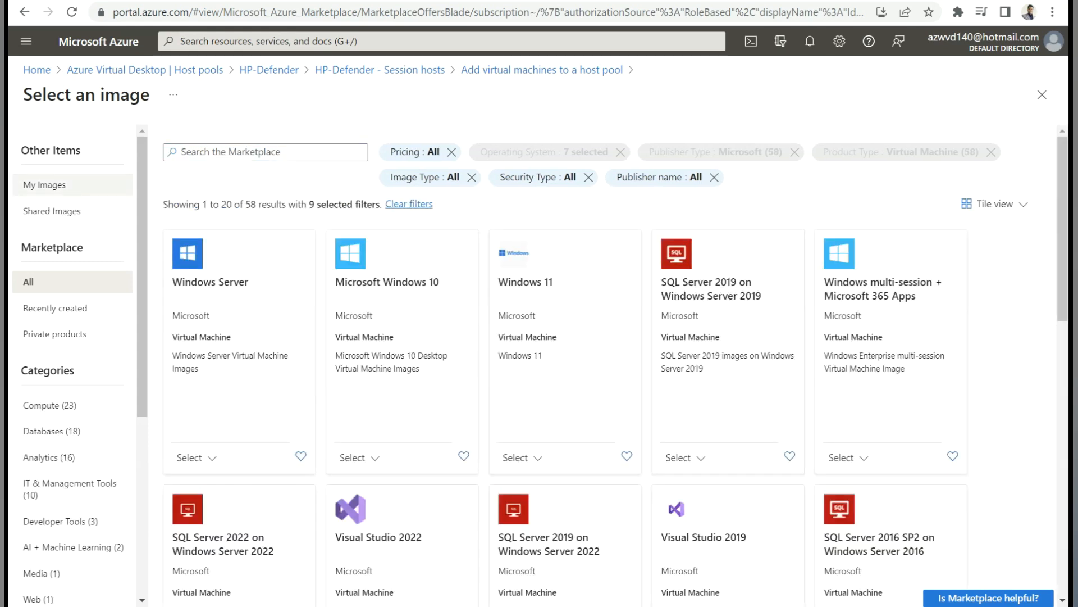
pyautogui.click(45, 184)
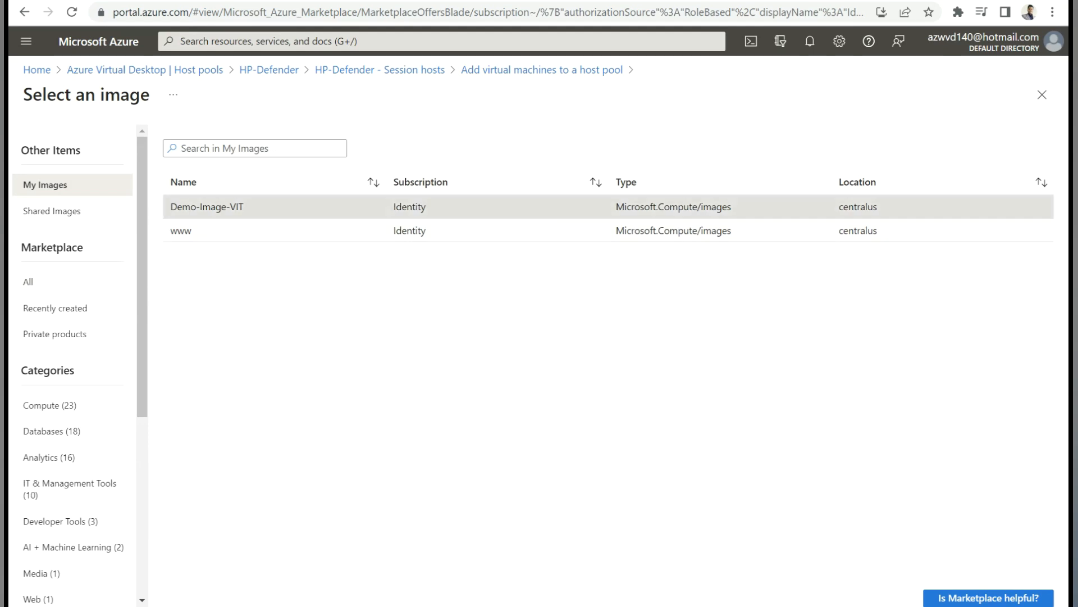
pyautogui.click(207, 207)
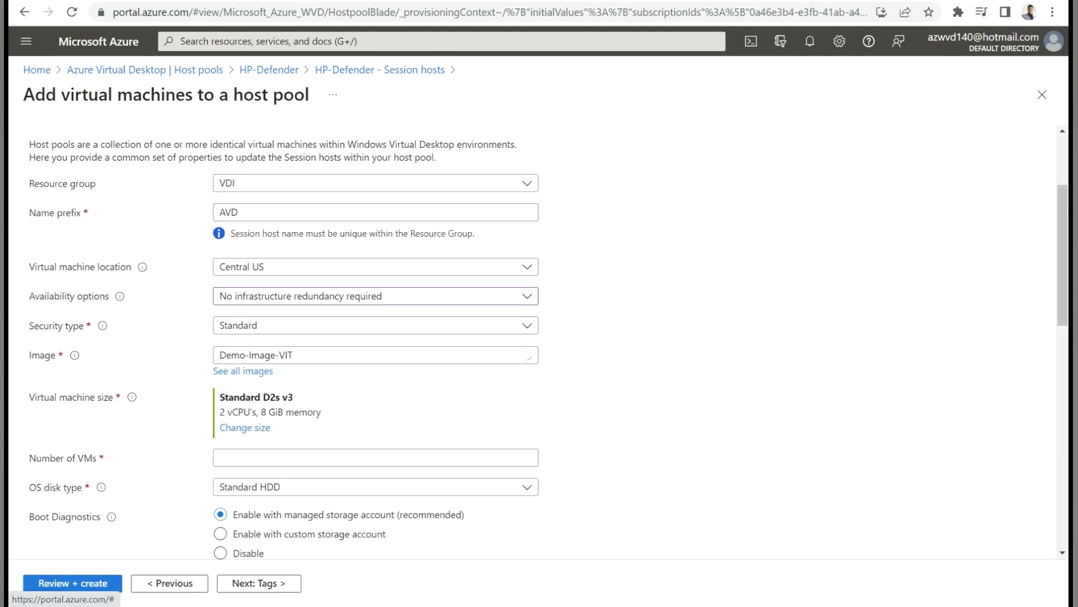
pyautogui.scroll(-1, 376, 337)
pyautogui.scroll(-1, 376, 337)
pyautogui.click(376, 309)
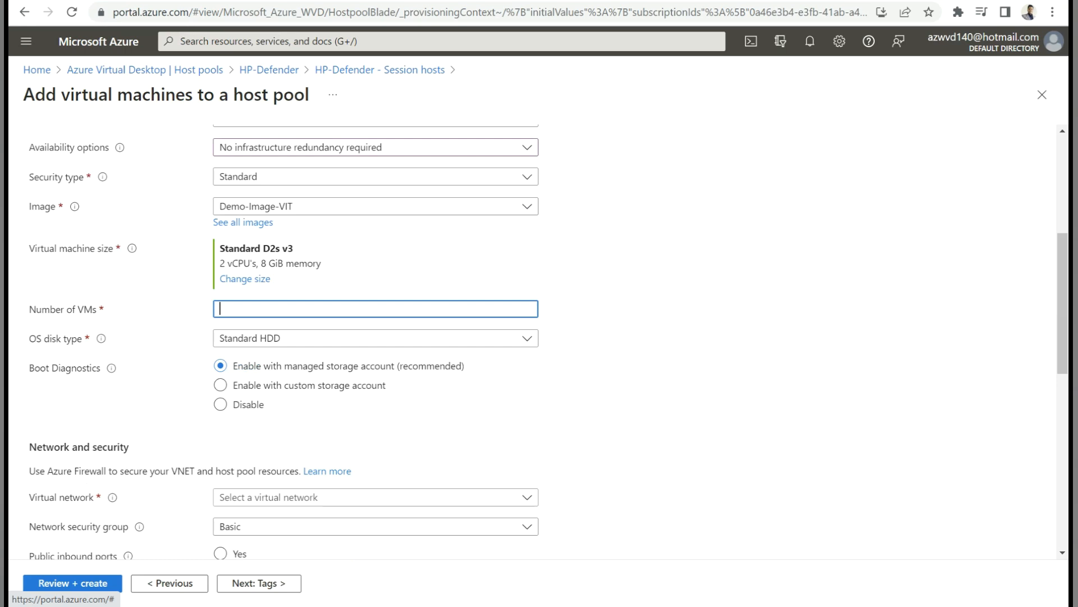
pyautogui.write('1')
# Step: Select the virtual network and complete its network settings, and create the virtual machine in the host pool
pyautogui.scroll(-2, 375, 337)
pyautogui.click(375, 348)
pyautogui.click(337, 371)
pyautogui.click(375, 378)
pyautogui.click(287, 446)
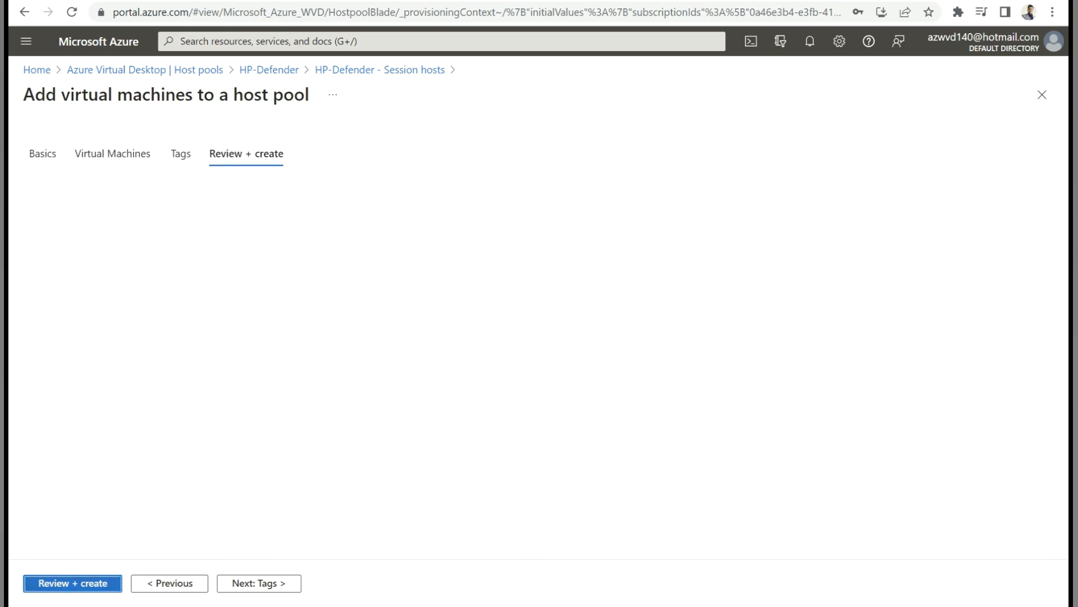
pyautogui.click(52, 583)
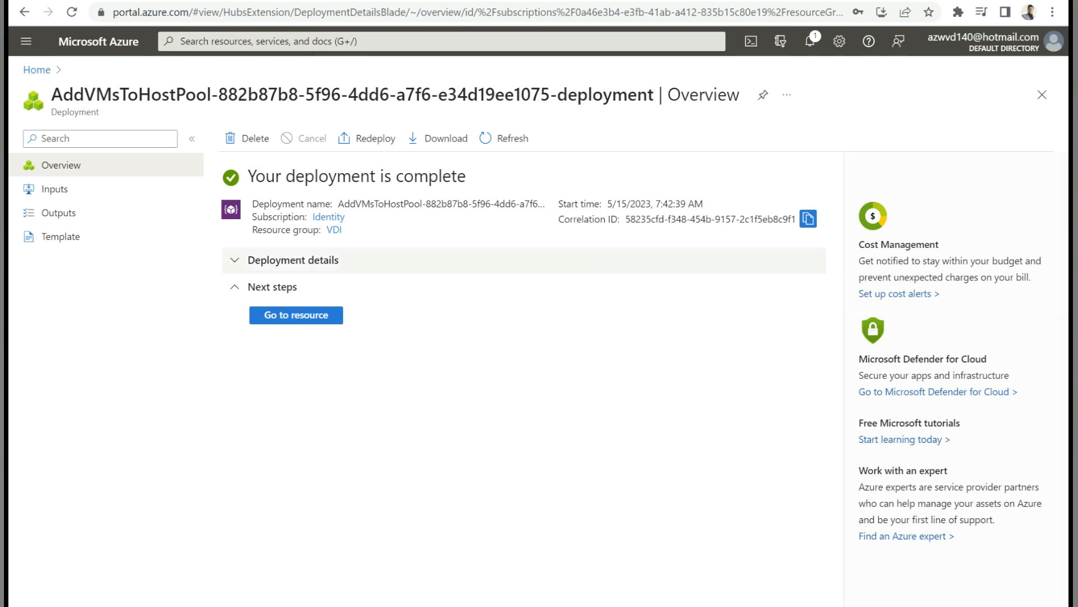
# Step: Open the HP-Defender host pool from the finished deployment and check the status of session host AVD-2
pyautogui.click(296, 315)
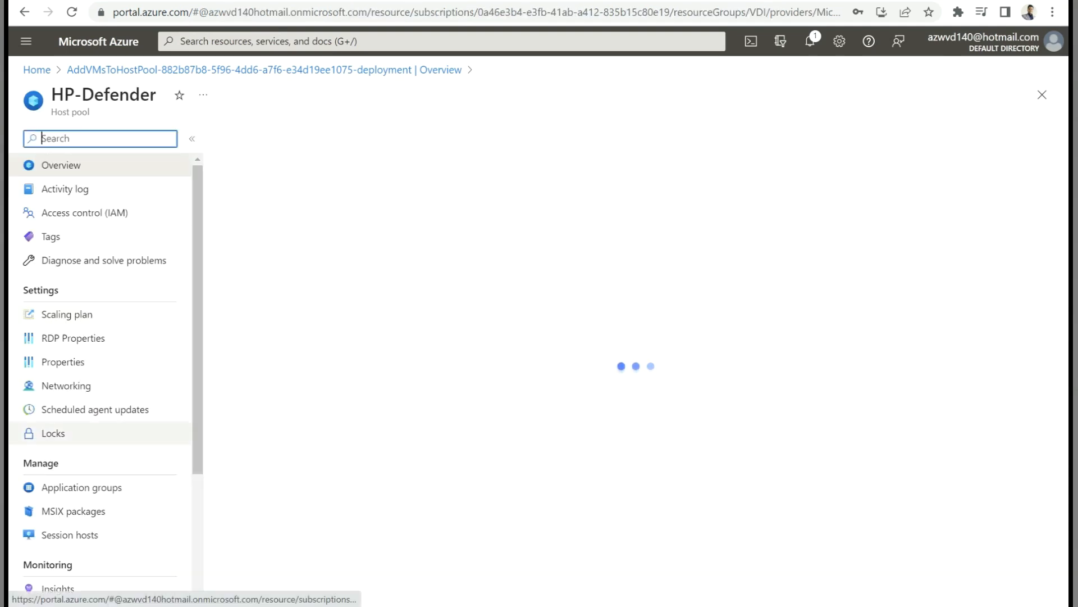
pyautogui.click(70, 535)
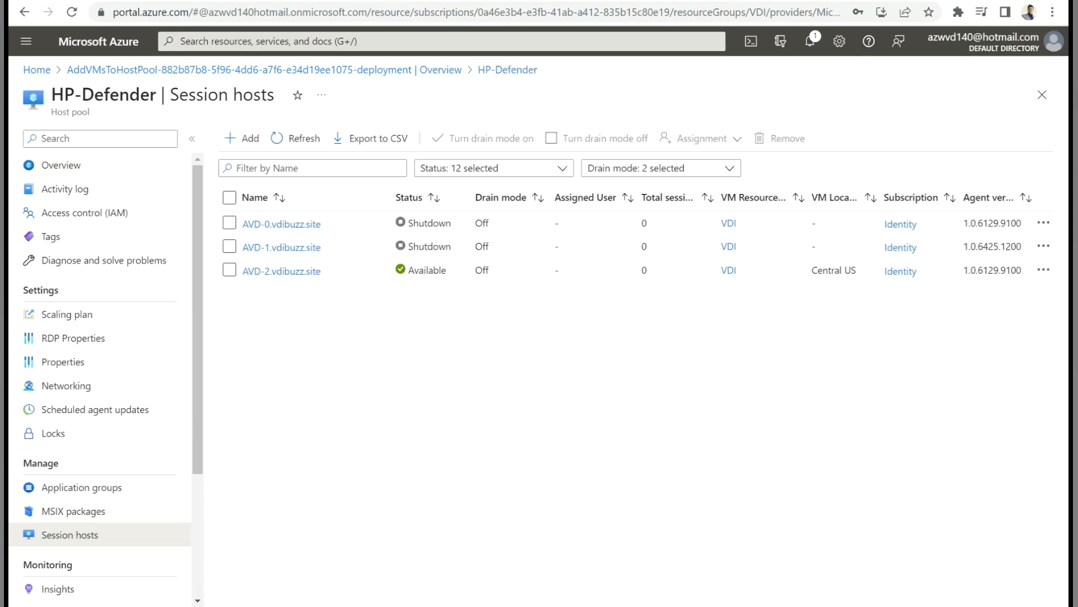
pyautogui.moveTo(448, 270); pyautogui.dragTo(242, 271)
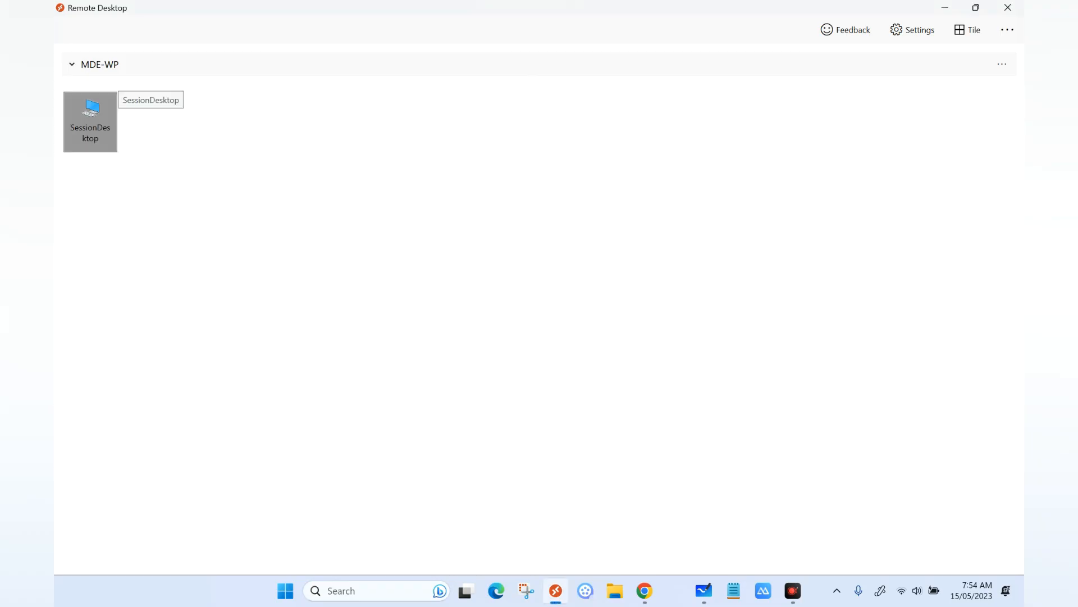
# Step: Switch to Remote Desktop, connect to SessionDesktop in the MDE-WP workspace, and search its Windows apps for paint
pyautogui.click(90, 110)
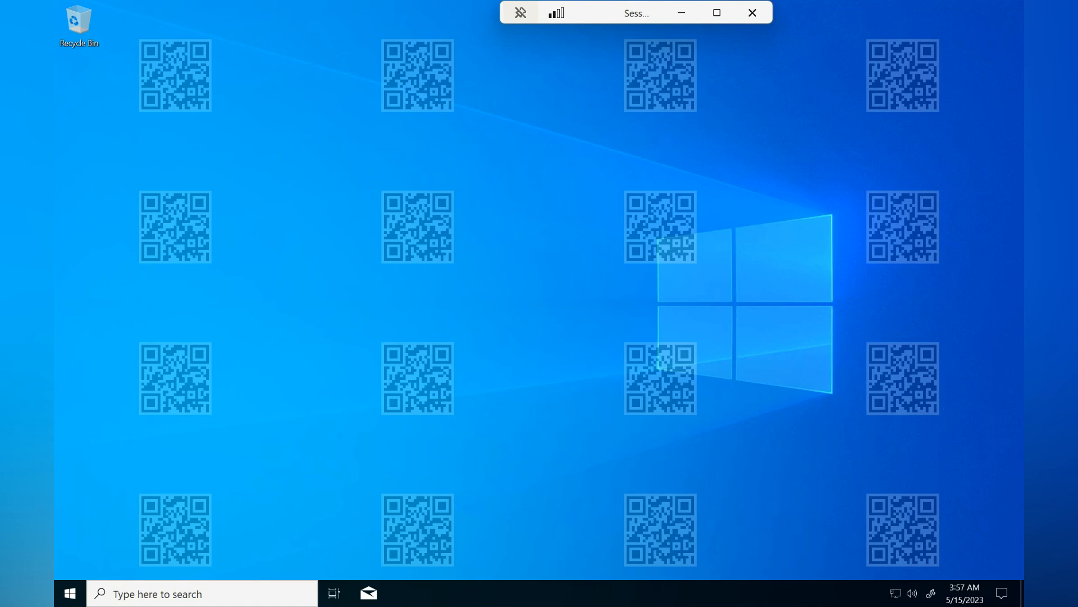
pyautogui.press('super')
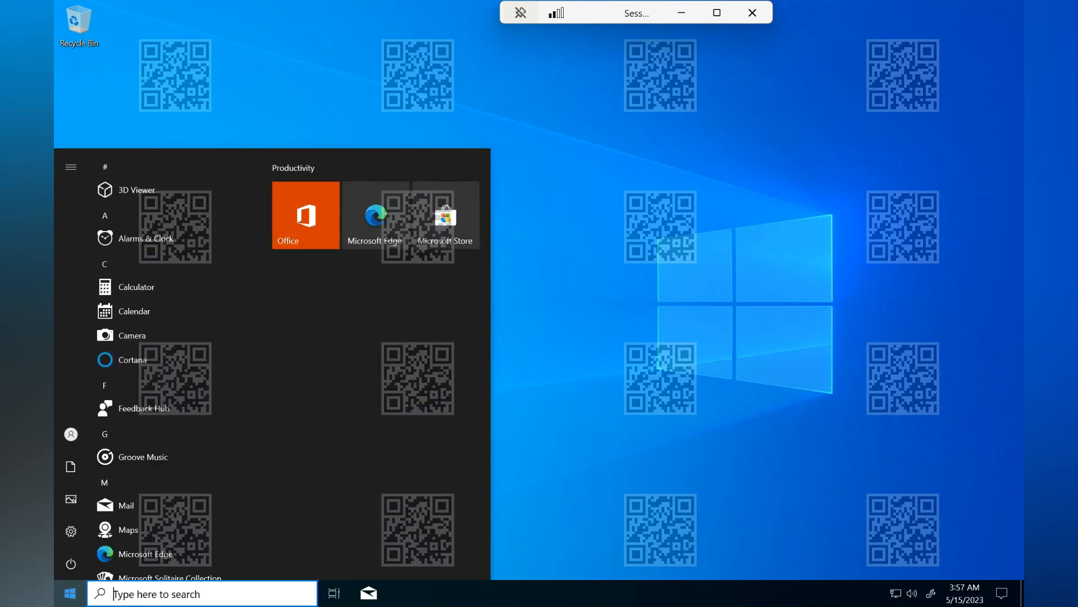
pyautogui.write('paint')
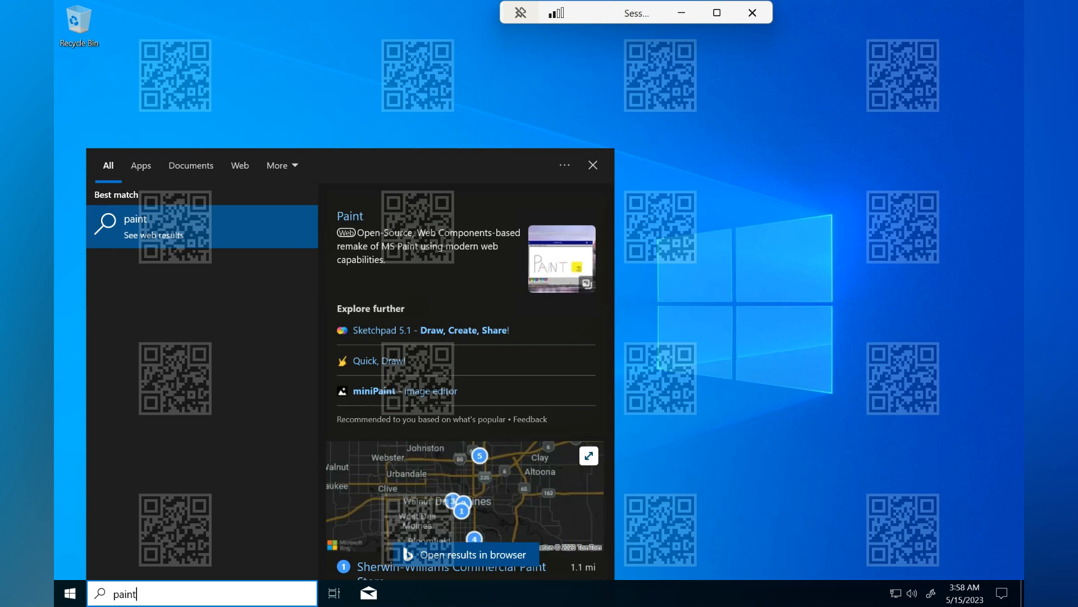
pyautogui.press('Escape')
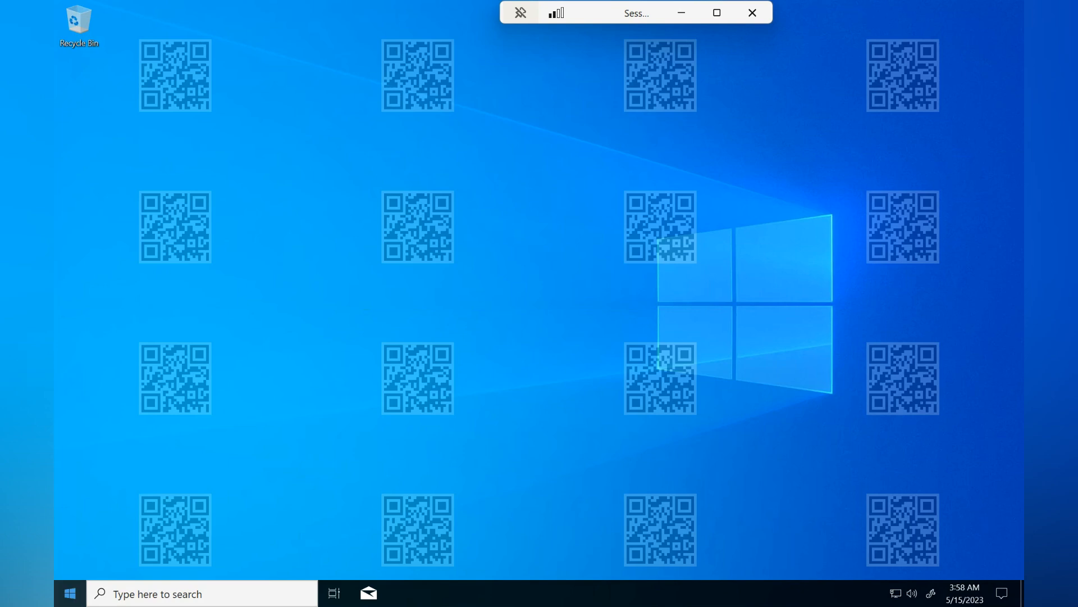
# Step: Try to run mspaint in the remote session to check whether Paint is installed
pyautogui.rightClick(70, 593)
pyautogui.click(90, 533)
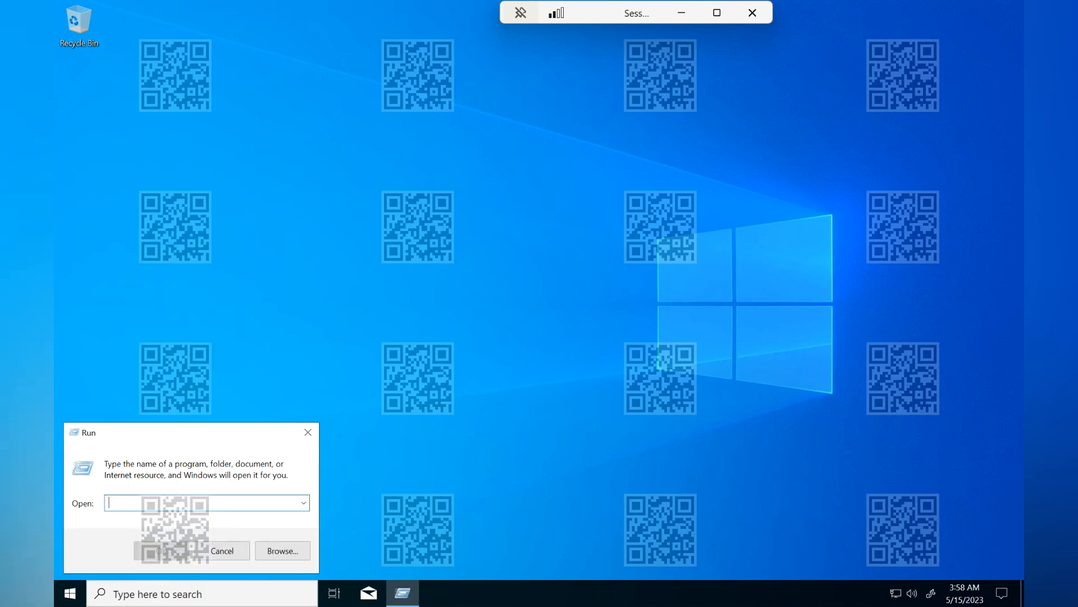
pyautogui.write('mspaint')
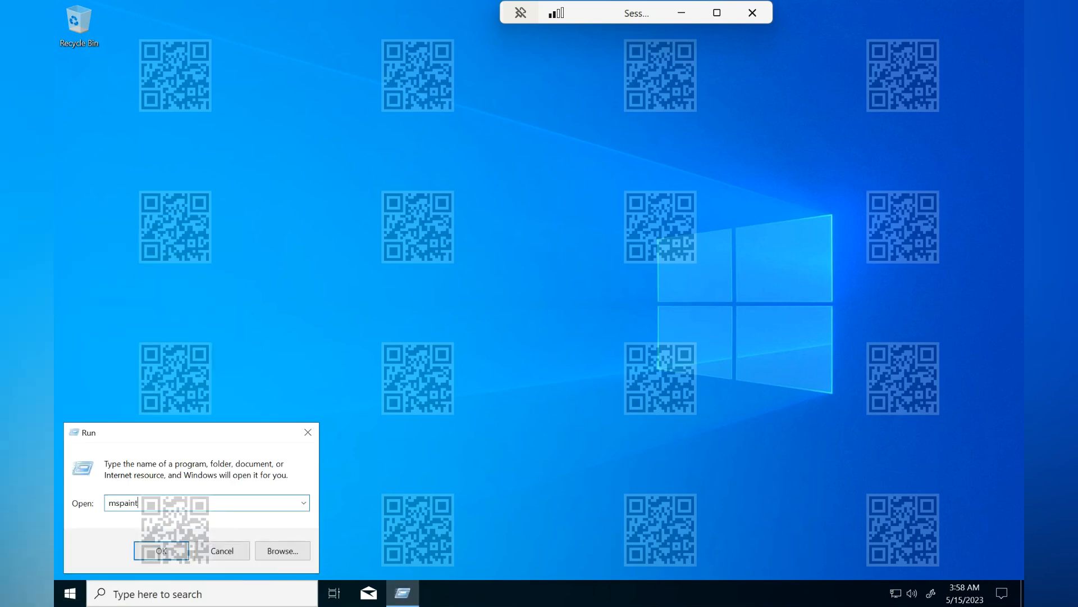
pyautogui.press('Return')
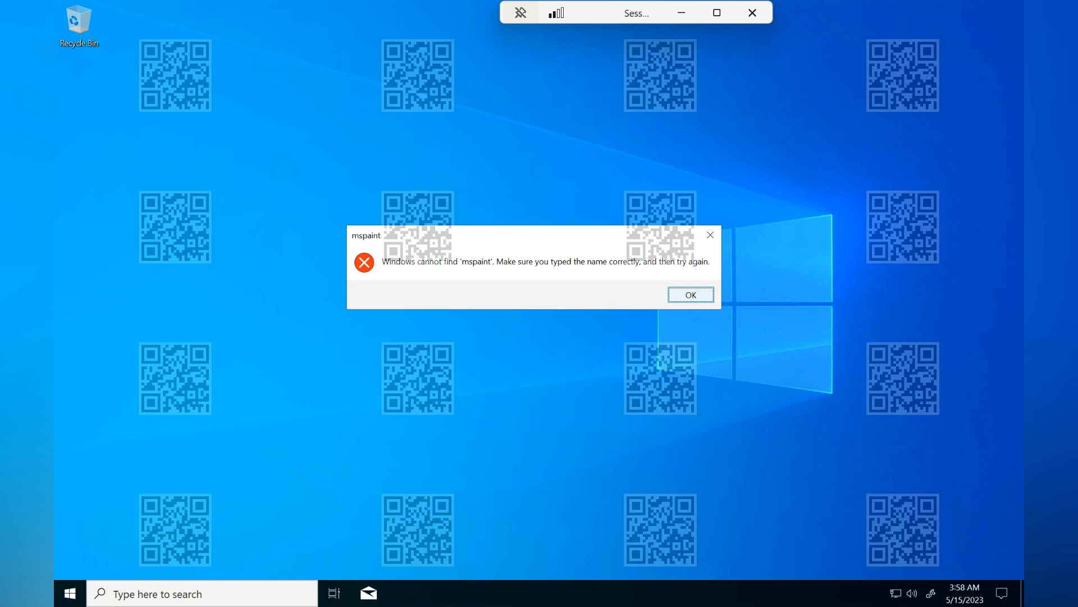
pyautogui.press('Return')
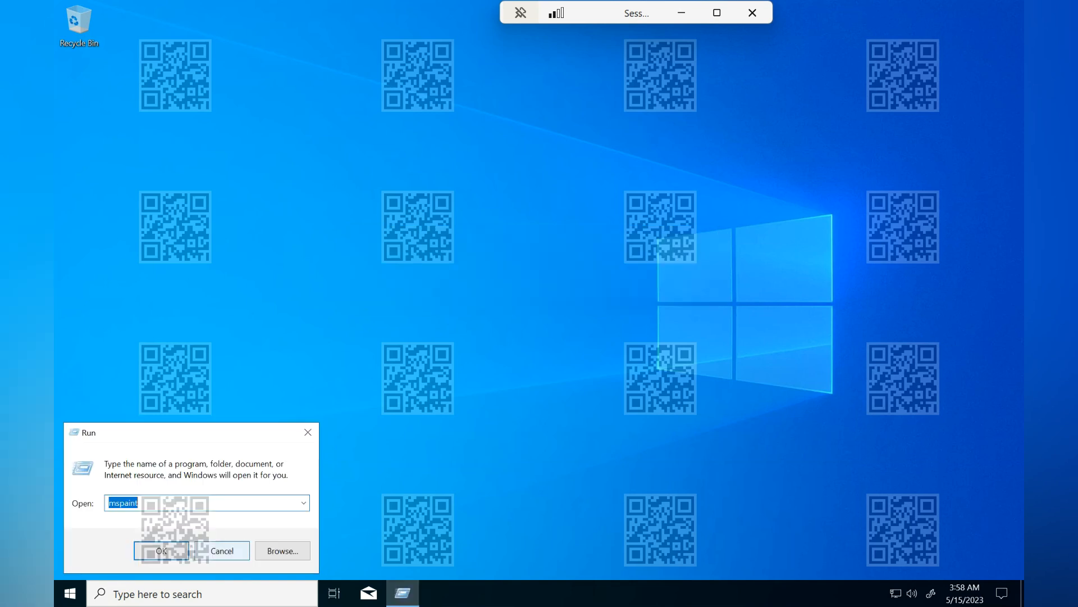
pyautogui.click(221, 551)
# Step: Open the remote session's Language settings, examine the available Windows display languages, and close Settings
pyautogui.click(69, 593)
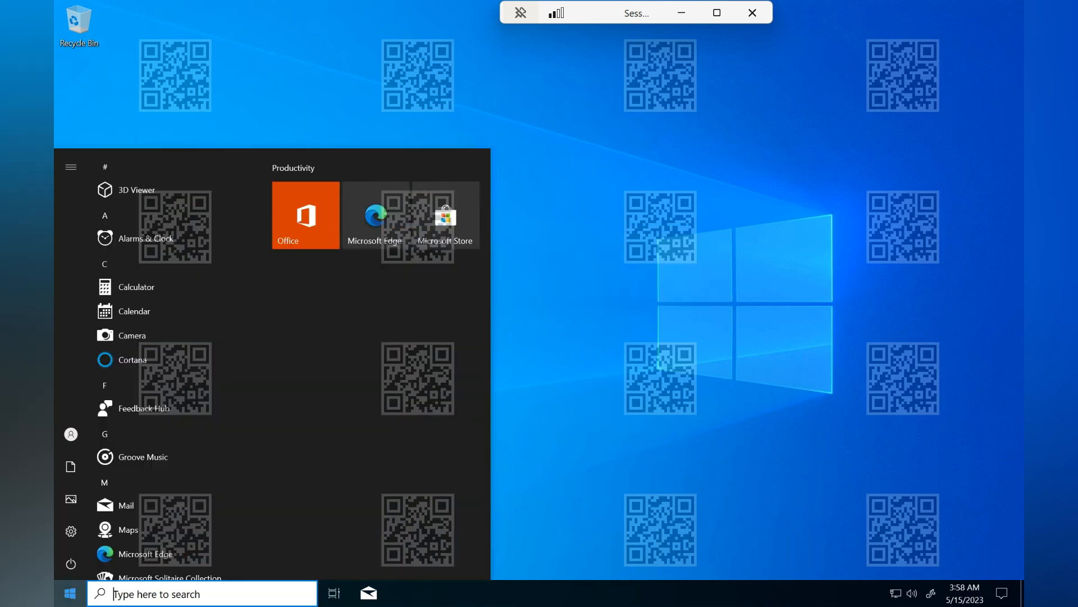
pyautogui.click(71, 531)
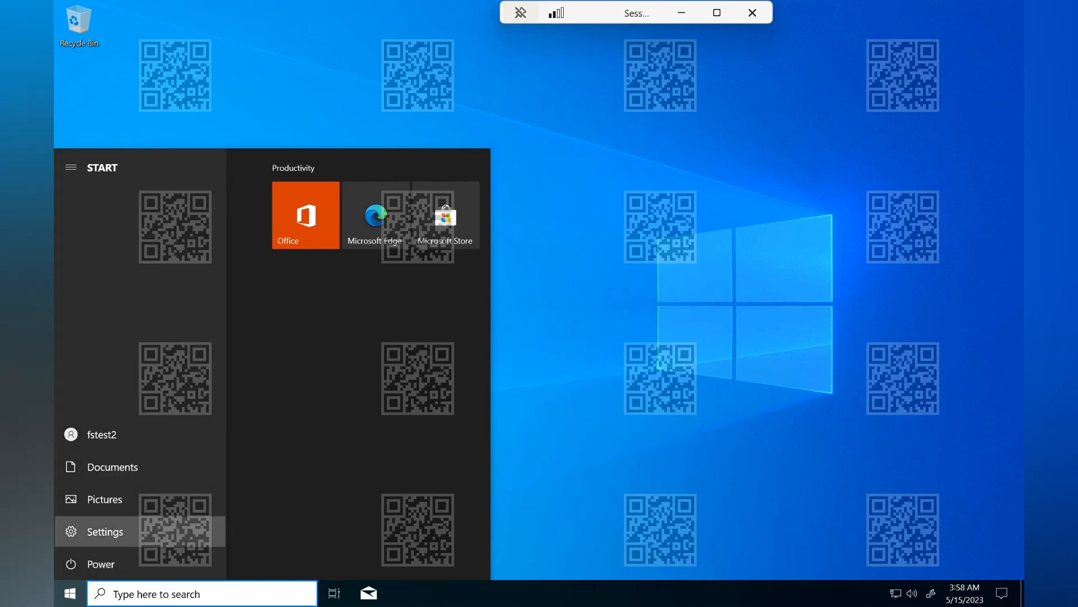
pyautogui.write('lan')
pyautogui.press('Return')
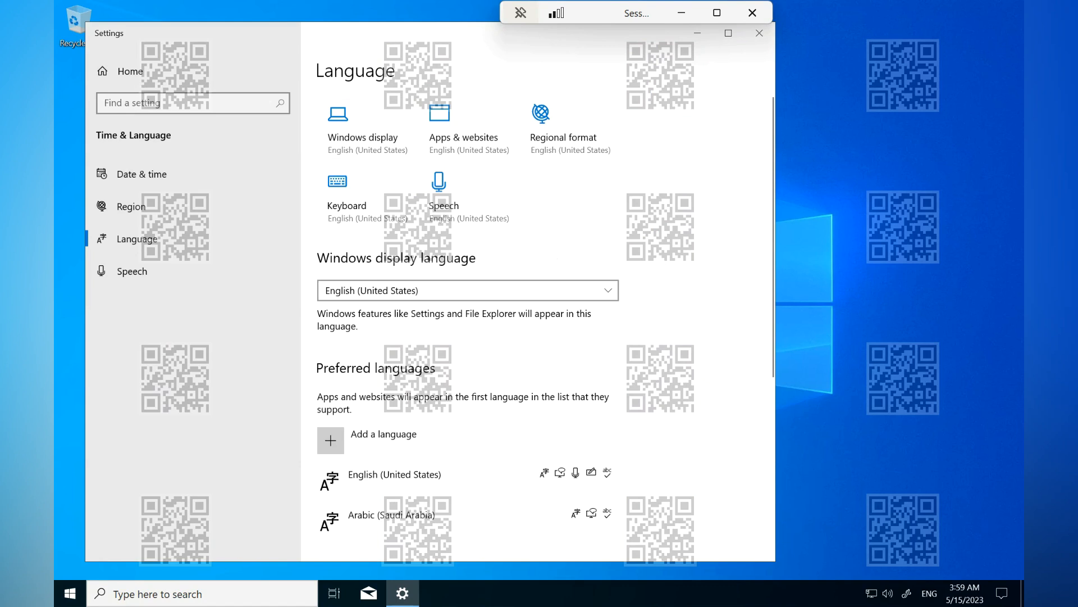
pyautogui.click(468, 291)
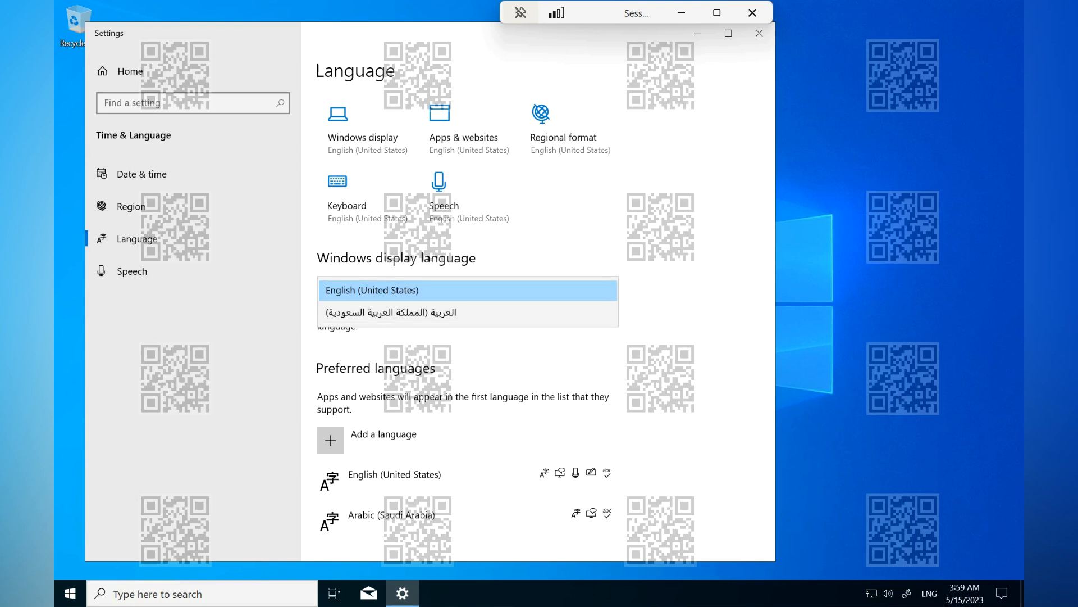
pyautogui.click(760, 32)
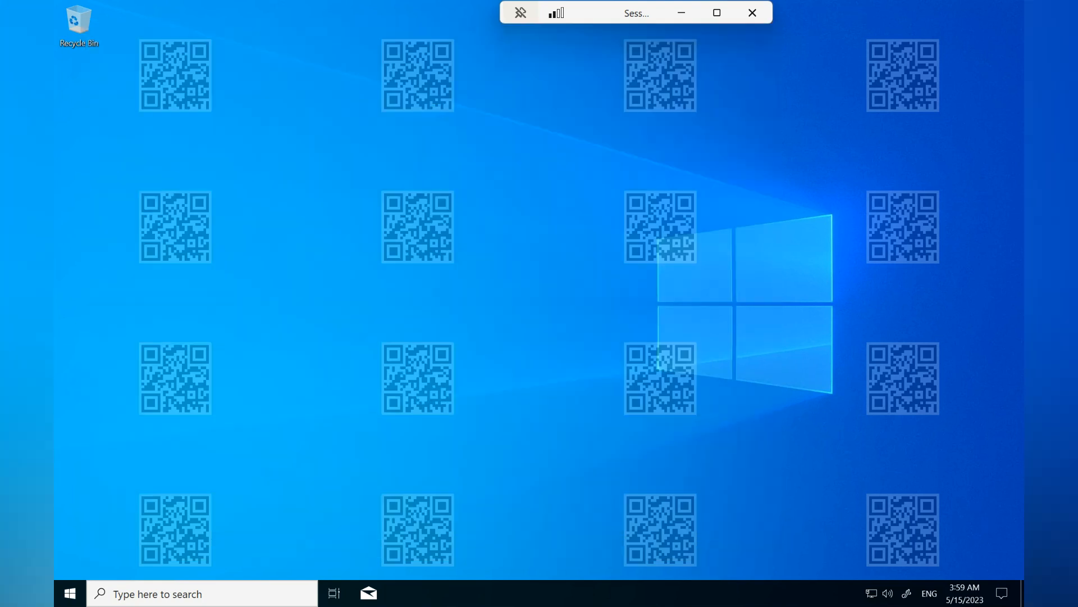